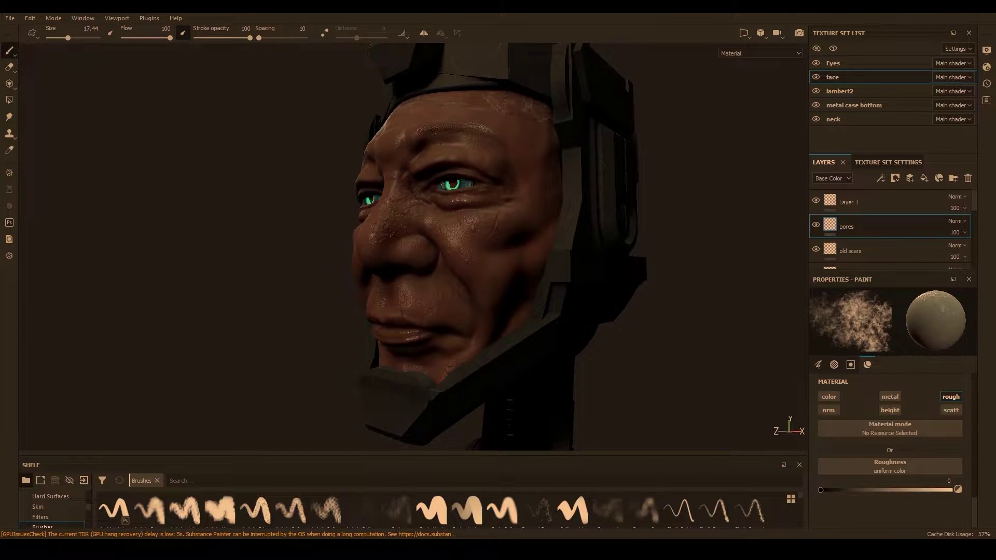
# - Examine the textured cyborg head and the untextured face mesh from several angles
pyautogui.keyDown('alt'); pyautogui.moveTo(288, 318); pyautogui.dragTo(209, 156, button='right'); pyautogui.keyUp('alt')
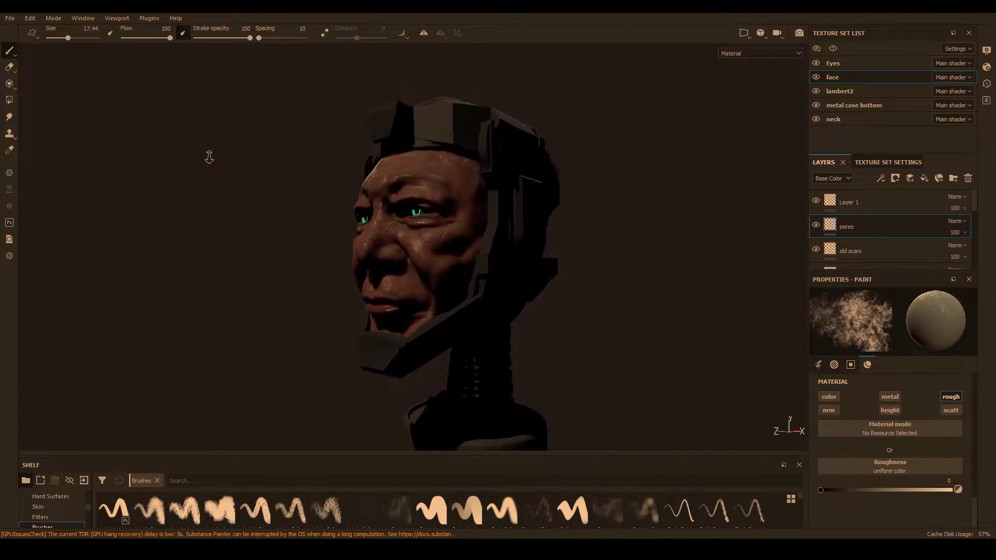
pyautogui.keyDown('alt'); pyautogui.moveTo(209, 157); pyautogui.dragTo(554, 295); pyautogui.keyUp('alt')
pyautogui.keyDown('alt'); pyautogui.moveTo(553, 296); pyautogui.dragTo(591, 360, button='right'); pyautogui.keyUp('alt')
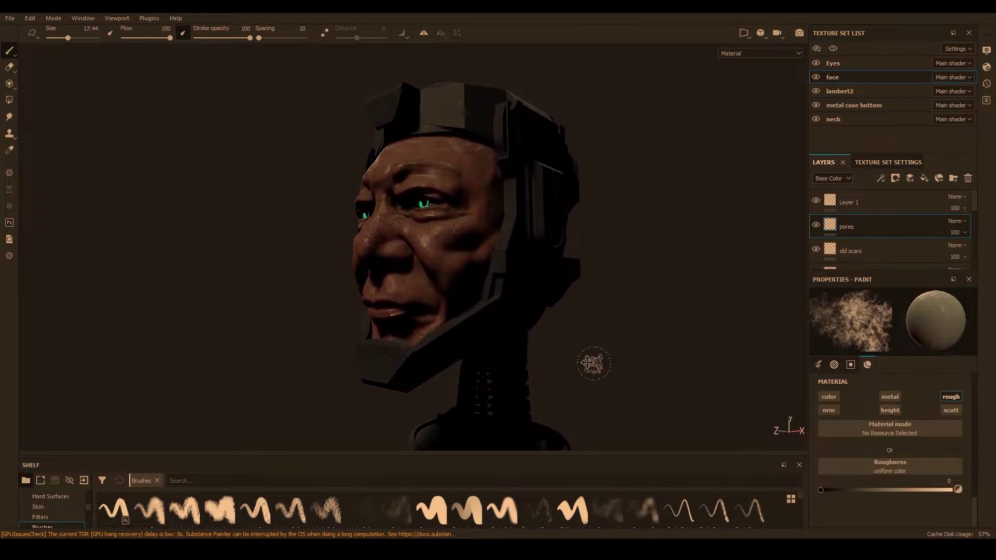
pyautogui.keyDown('alt'); pyautogui.moveTo(591, 360); pyautogui.dragTo(563, 279); pyautogui.keyUp('alt')
pyautogui.keyDown('shift'); pyautogui.moveTo(233, 272); pyautogui.dragTo(264, 262, button='right'); pyautogui.keyUp('shift')
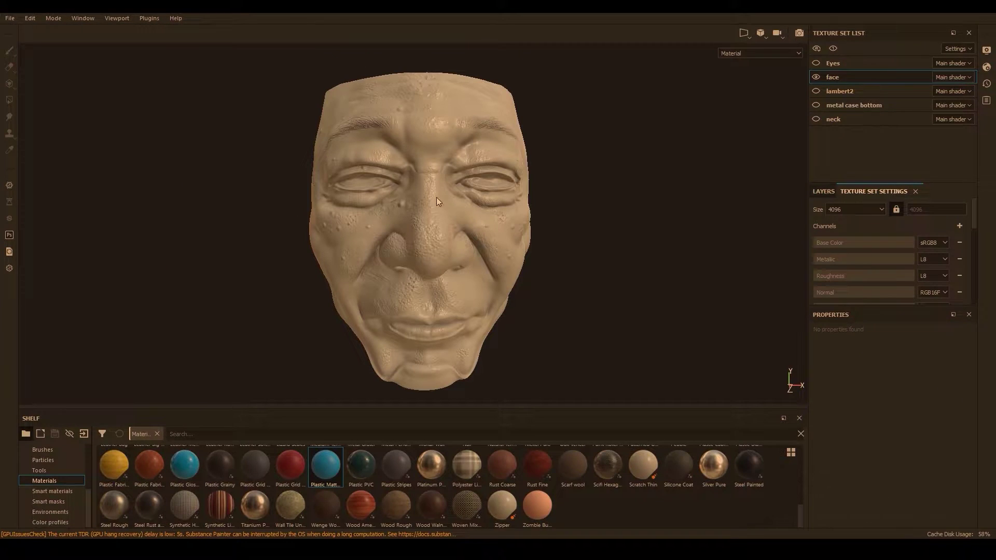
pyautogui.keyDown('alt'); pyautogui.moveTo(436, 200); pyautogui.dragTo(475, 174); pyautogui.keyUp('alt')
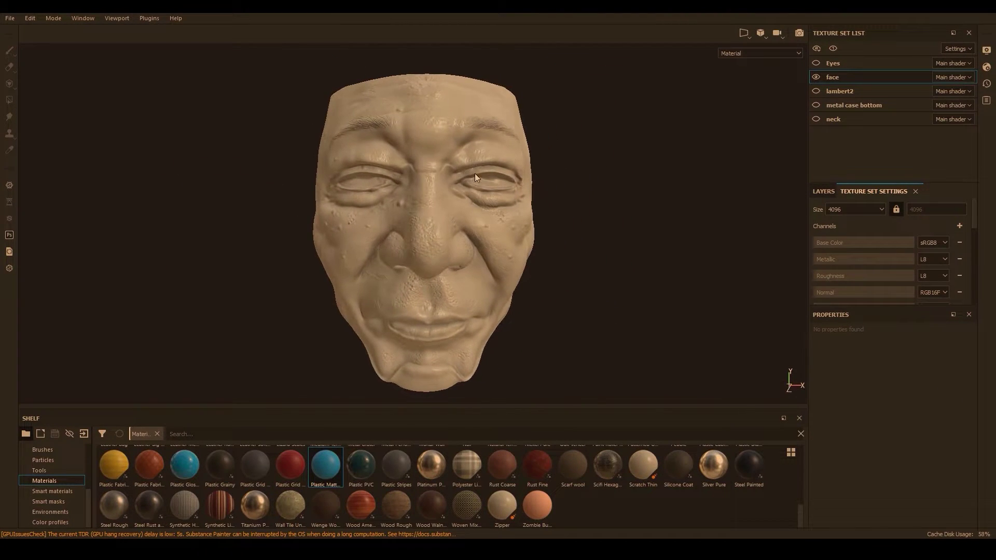
pyautogui.scroll(3, 55, 480)
pyautogui.scroll(-3, 55, 478)
# - Fill the face with the Plastic Matte Pure material and change its base color to a light orange
pyautogui.click(53, 481)
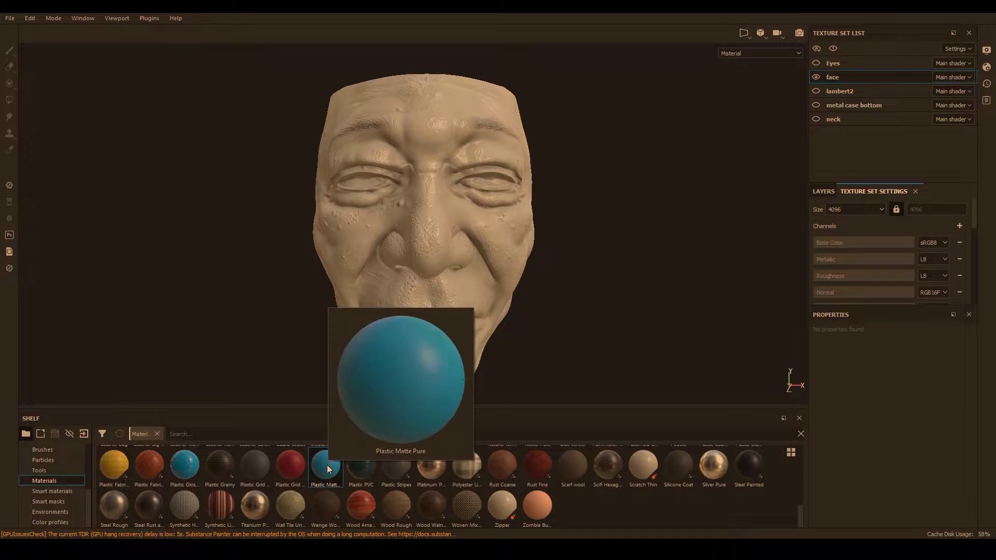
pyautogui.moveTo(327, 468); pyautogui.dragTo(444, 207)
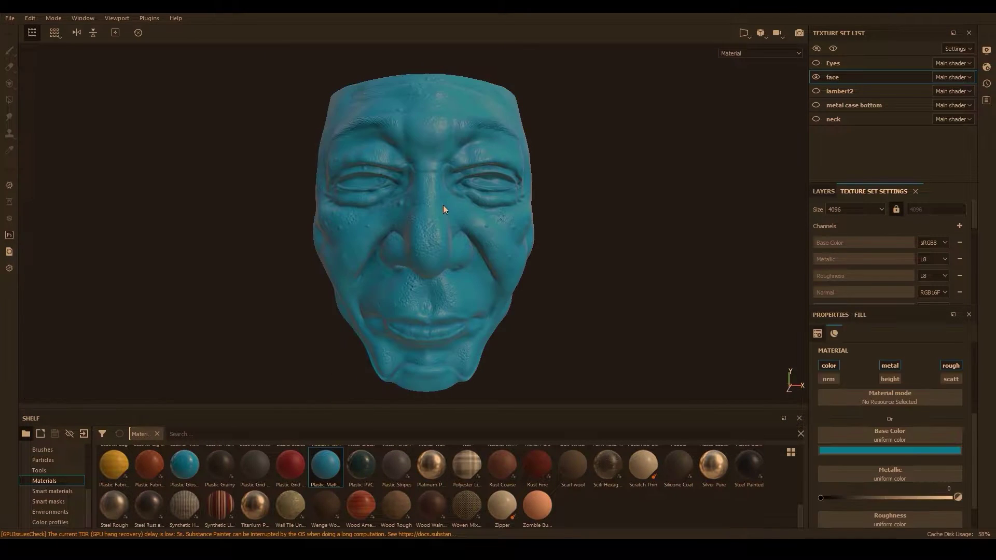
pyautogui.click(888, 450)
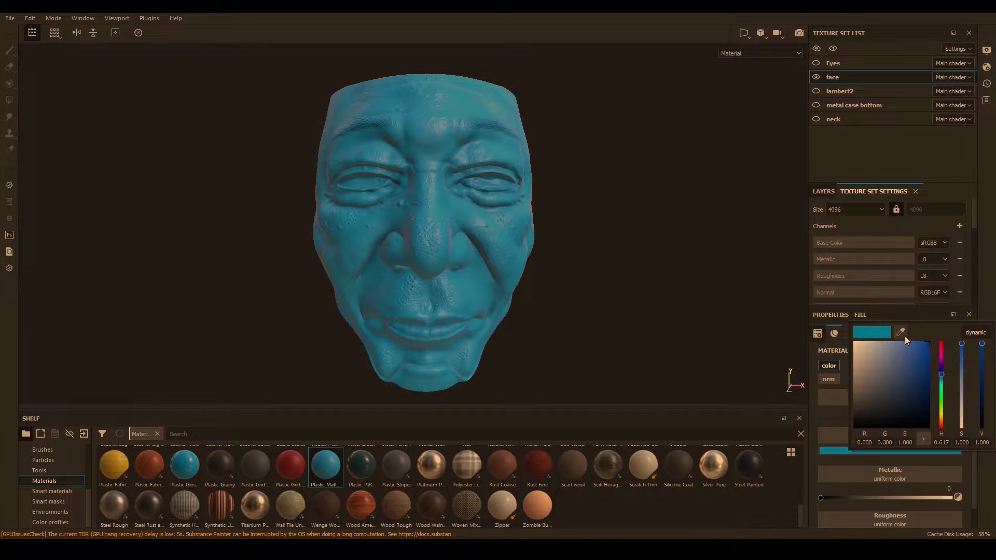
pyautogui.moveTo(941, 415); pyautogui.dragTo(941, 424)
pyautogui.moveTo(888, 369); pyautogui.dragTo(876, 351)
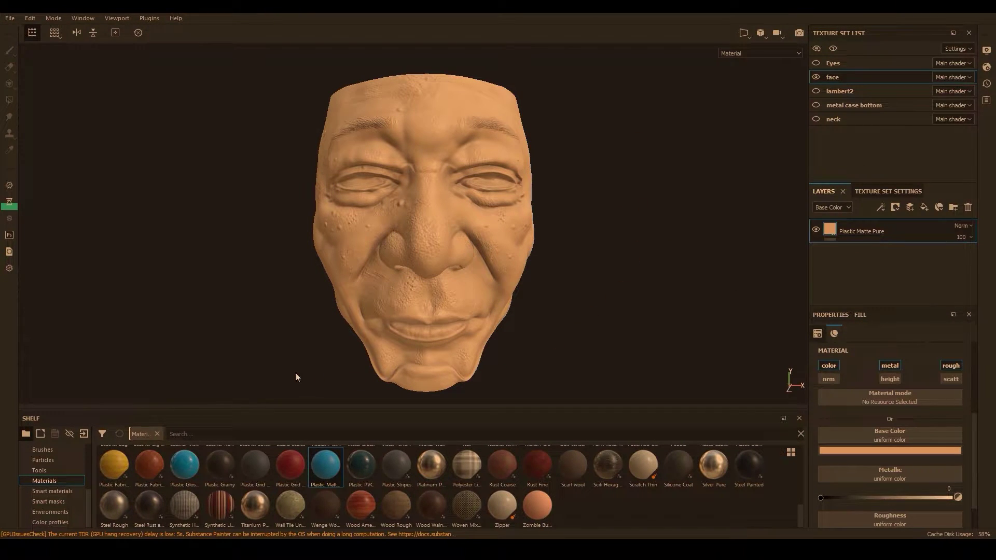
# - Rename the Plastic Matte Pure layer as "undertone 1"
pyautogui.doubleClick(875, 229)
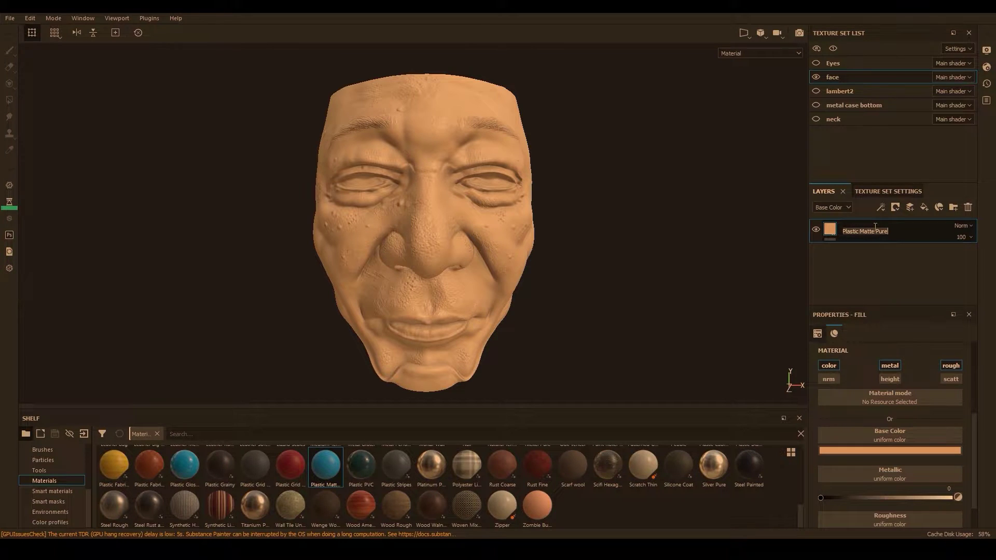
pyautogui.write('undertone 1')
pyautogui.press('Return')
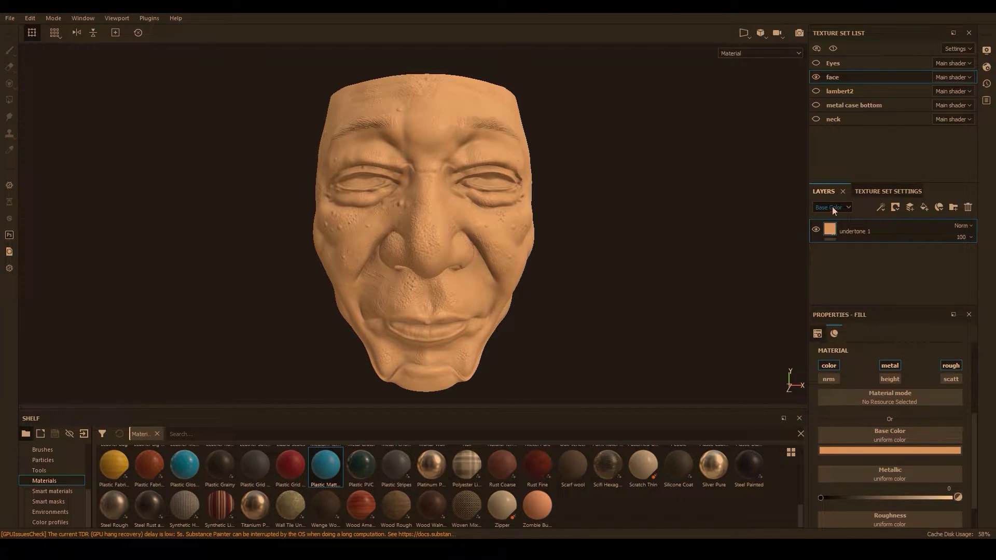
# - Add a paint layer above undertone 1, named "Globnal Adjustment", with its blending mode set to Passthrough
pyautogui.click(911, 207)
pyautogui.doubleClick(851, 231)
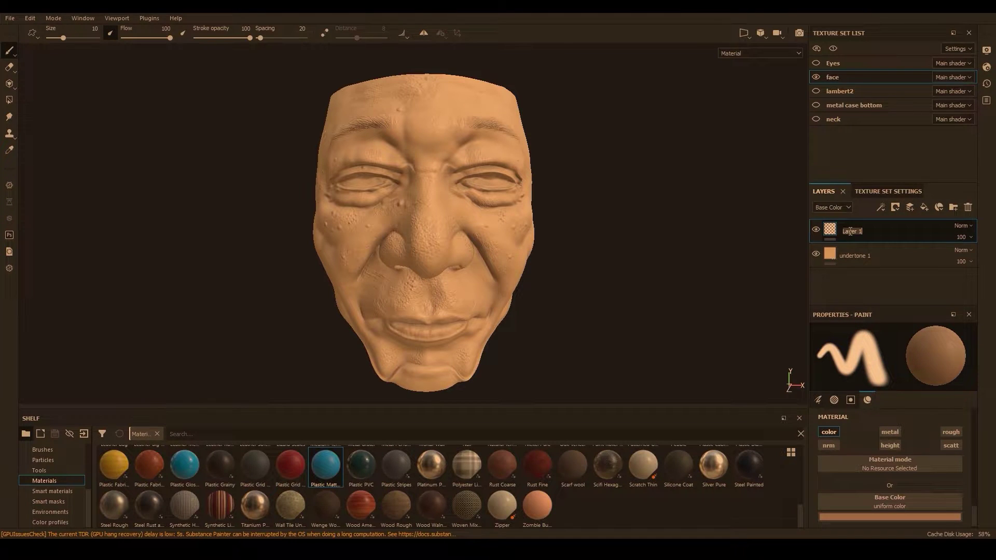
pyautogui.write('Gloon')
pyautogui.write('al Adjus')
pyautogui.write('tment')
pyautogui.press('Return')
# - Add an HSL Perceptive filter to the Globnal Adjustment layer
pyautogui.rightClick(919, 227)
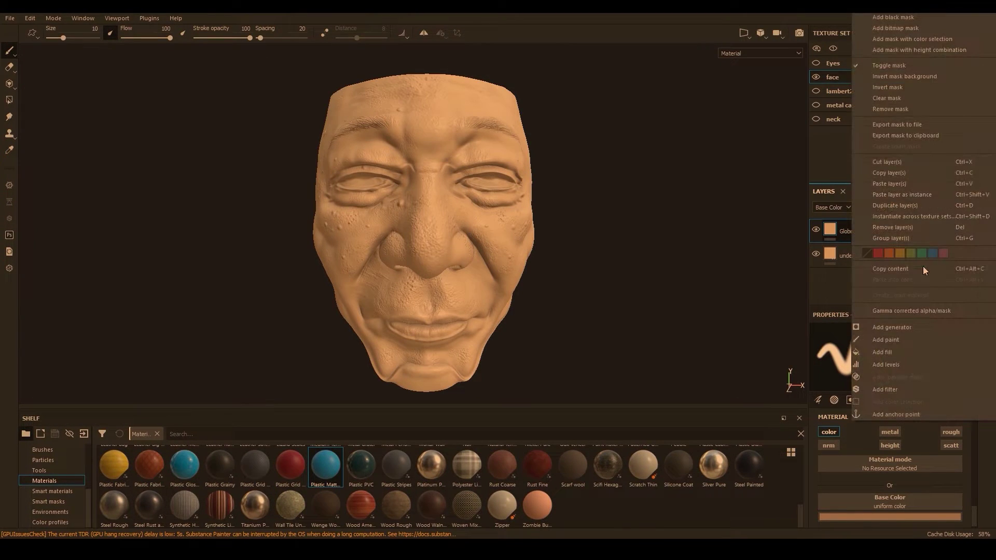
pyautogui.click(911, 390)
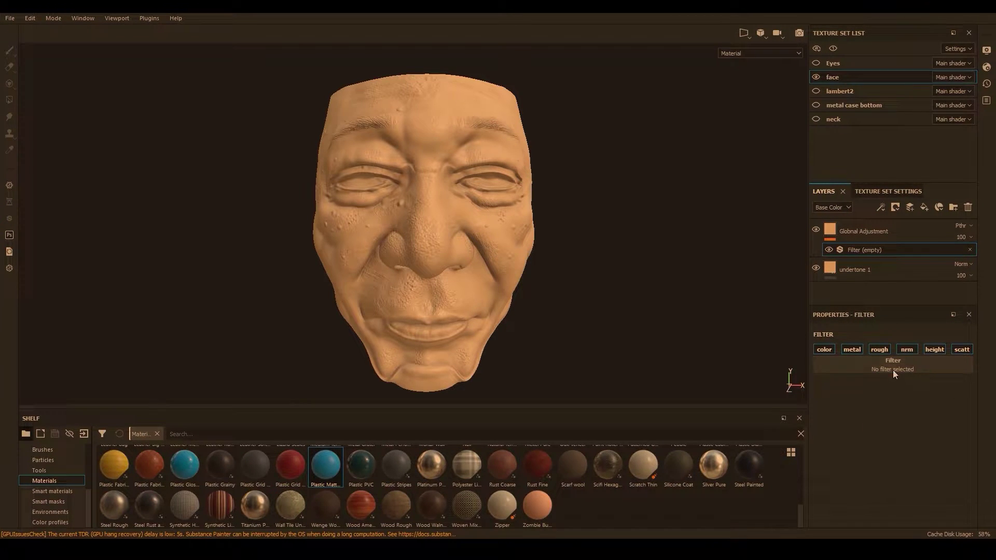
pyautogui.click(893, 370)
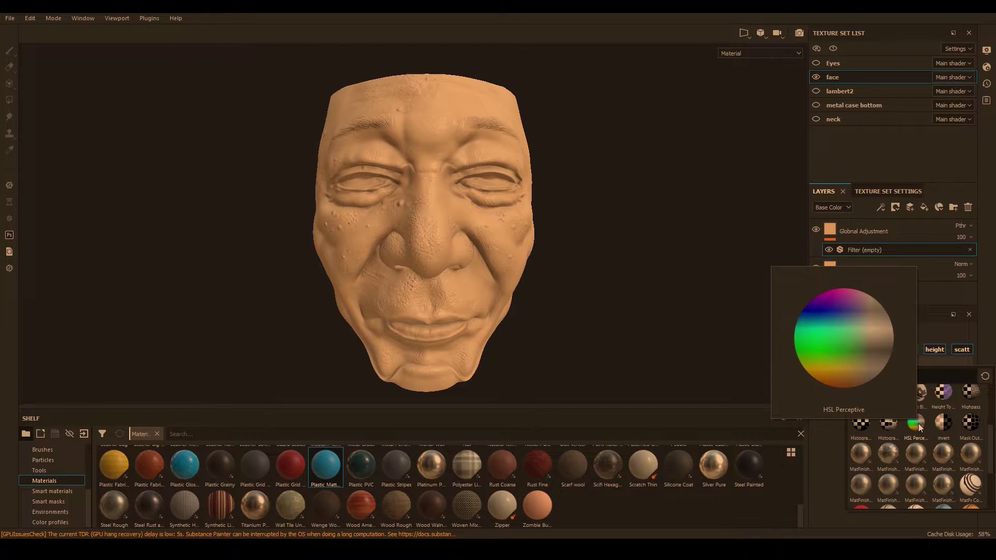
pyautogui.click(917, 423)
# - Set the HSL Perceptive filter's hue to 1, saturation to 0.4 and lightness to 0.3
pyautogui.moveTo(915, 418); pyautogui.dragTo(984, 440)
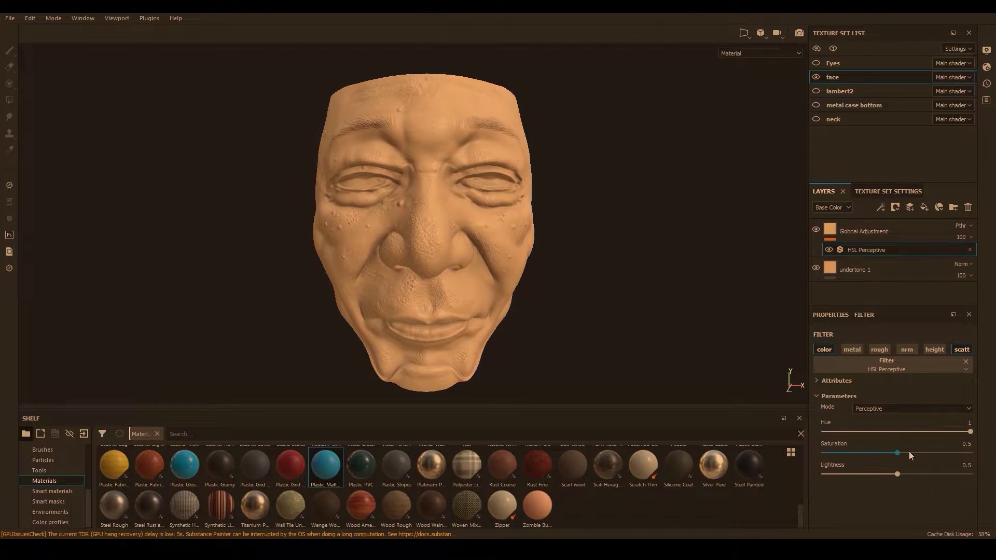
pyautogui.doubleClick(967, 444)
pyautogui.write('0.4')
pyautogui.press('Return')
pyautogui.moveTo(964, 473); pyautogui.dragTo(972, 473)
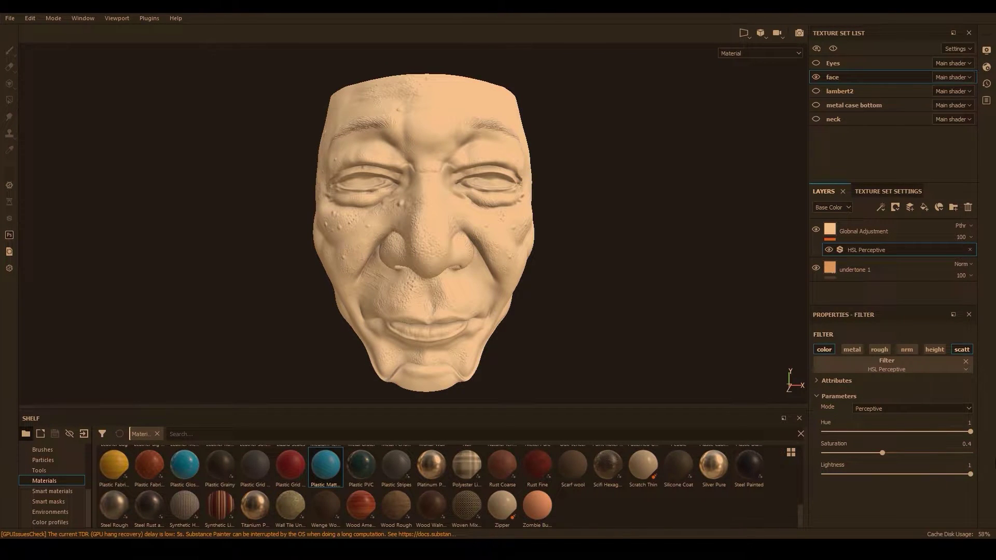
pyautogui.doubleClick(961, 463)
pyautogui.write('0.3')
pyautogui.press('Return')
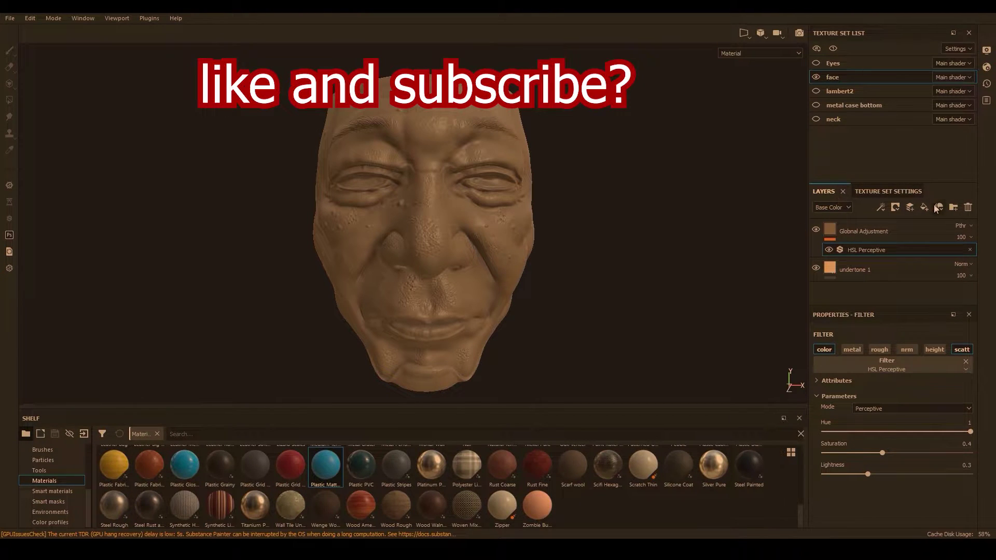
# - Create a folder and move the Globnal Adjustment and undertone 1 layers into it, collapsing the folder
pyautogui.click(952, 208)
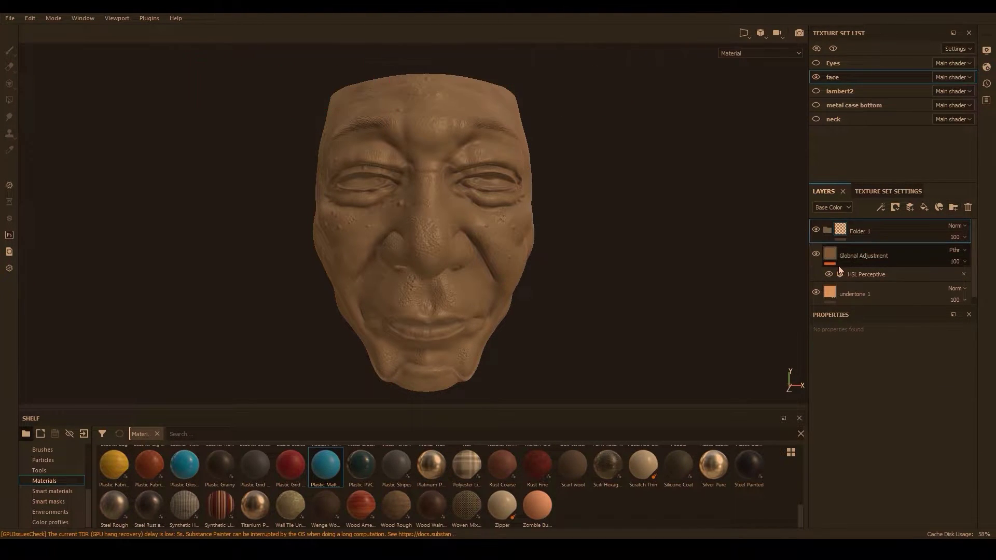
pyautogui.click(863, 253)
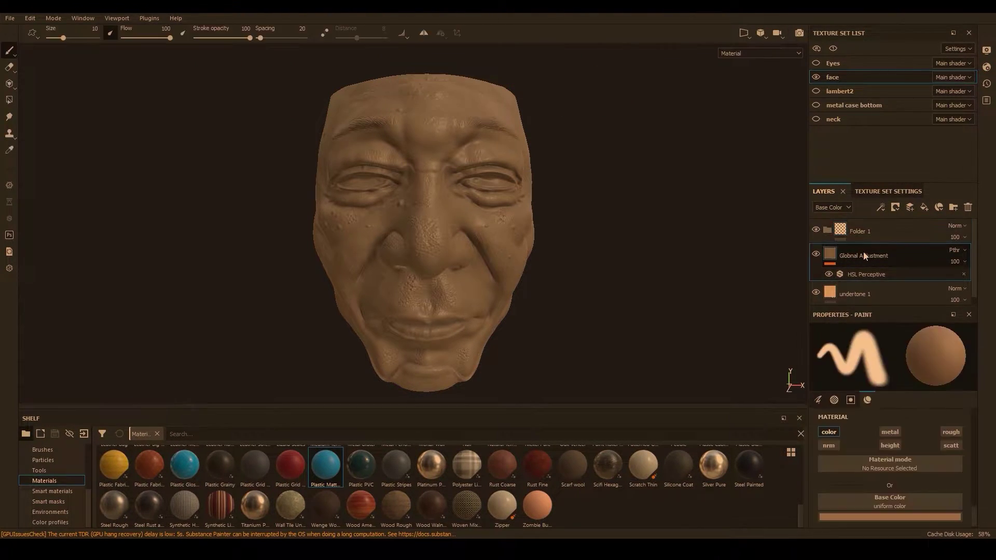
pyautogui.keyDown('ctrl'); pyautogui.click(862, 295); pyautogui.keyUp('ctrl')
pyautogui.moveTo(862, 294); pyautogui.dragTo(860, 230)
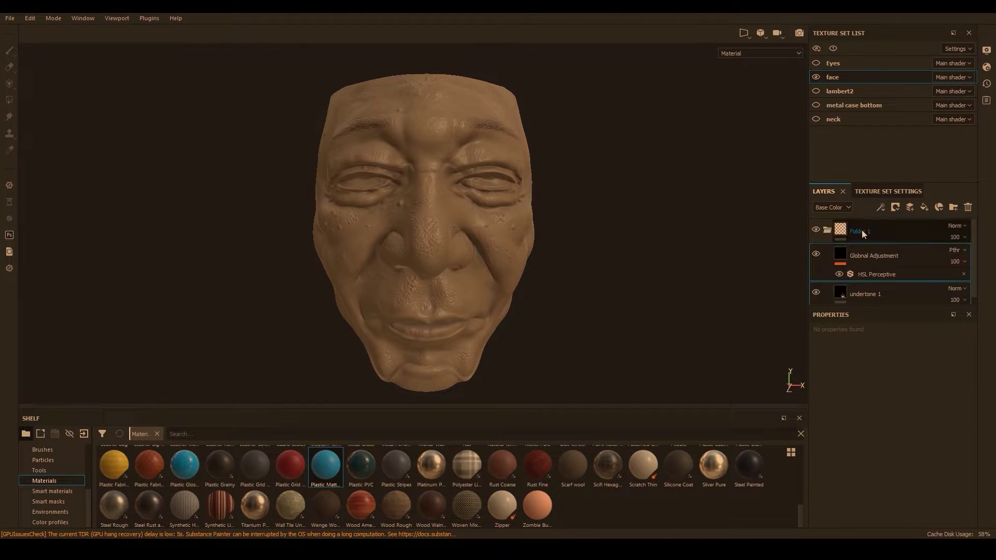
pyautogui.click(827, 231)
# - Rename the new folder as "Base Color"
pyautogui.doubleClick(866, 232)
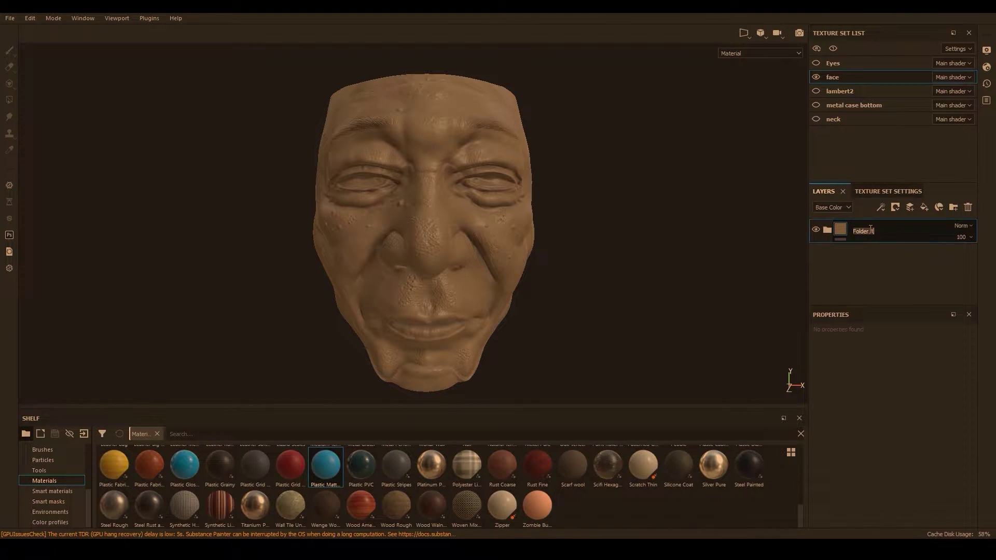
pyautogui.write('Base Color')
pyautogui.press('Return')
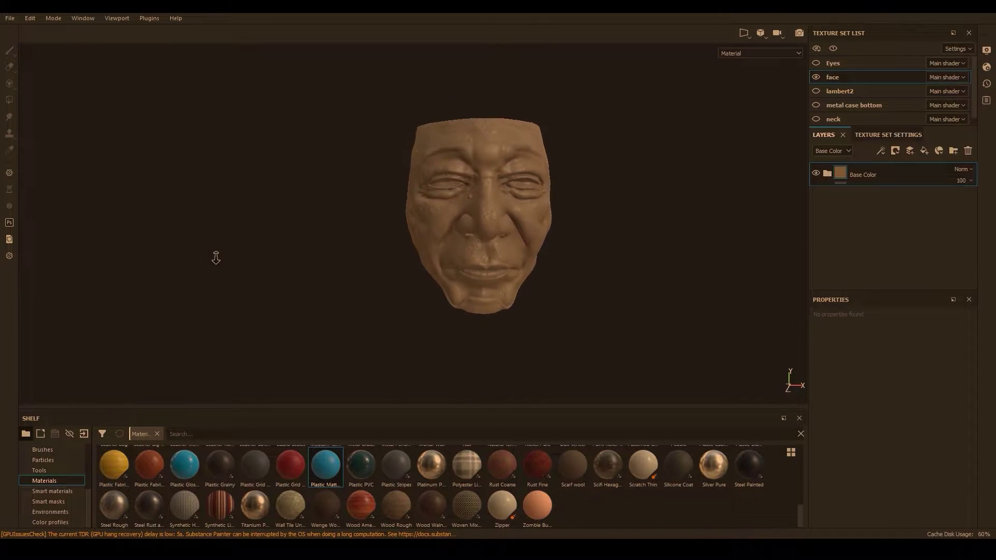
# - Add a paint layer named "Red" above the Base Color folder and set its blending mode to Passthrough
pyautogui.keyDown('alt'); pyautogui.moveTo(216, 257); pyautogui.dragTo(565, 224, button='right'); pyautogui.keyUp('alt')
pyautogui.keyDown('alt'); pyautogui.moveTo(565, 224); pyautogui.dragTo(519, 224); pyautogui.keyUp('alt')
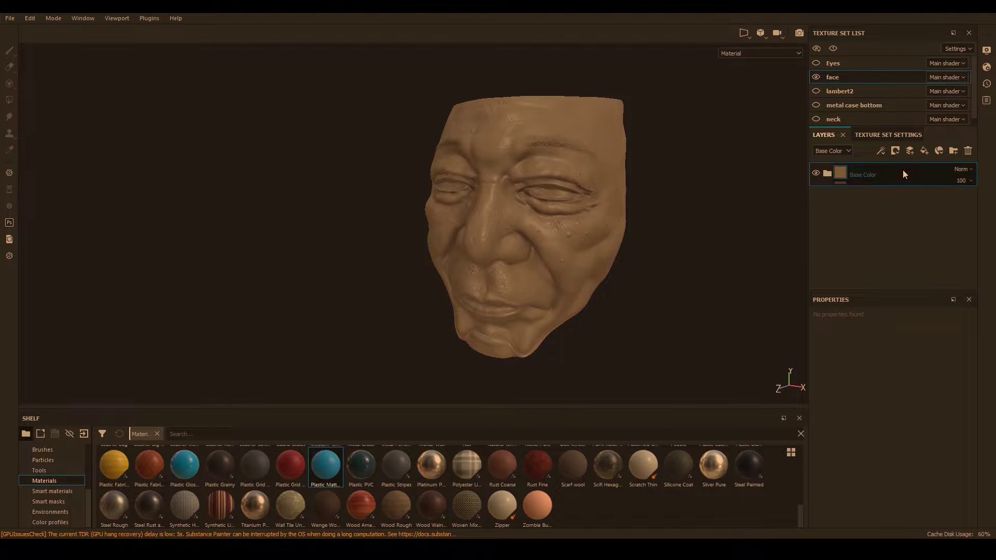
pyautogui.click(909, 151)
pyautogui.doubleClick(850, 178)
pyautogui.write('Red')
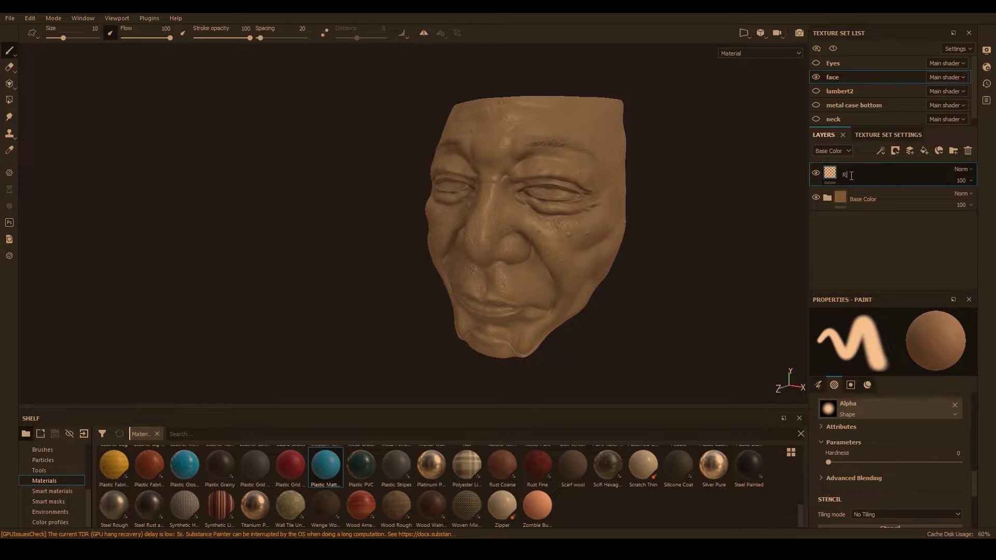
pyautogui.press('Return')
pyautogui.scroll(-1, 961, 172)
# - Add an HSL Perceptive filter to the Red layer
pyautogui.rightClick(882, 174)
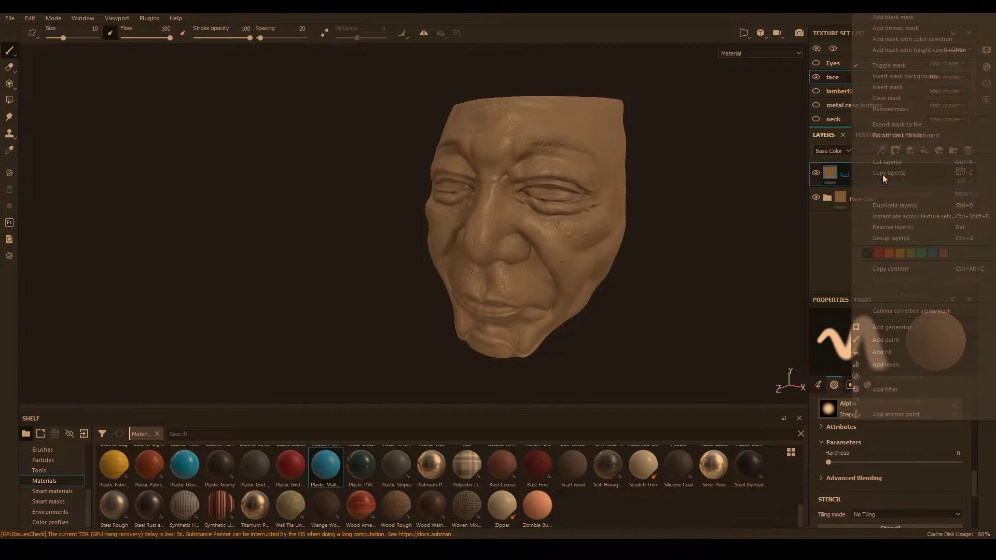
pyautogui.click(893, 389)
pyautogui.click(870, 352)
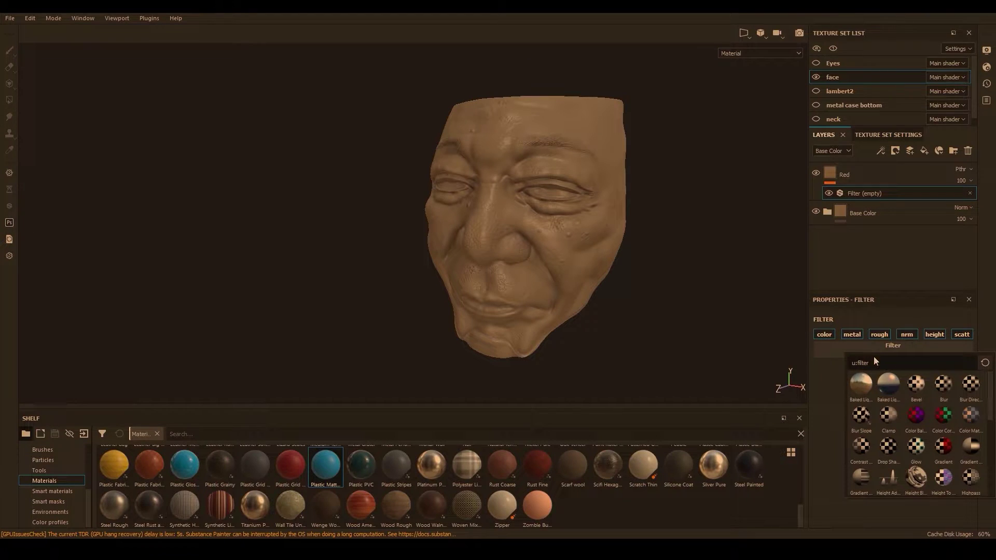
pyautogui.scroll(-3, 894, 411)
pyautogui.click(916, 406)
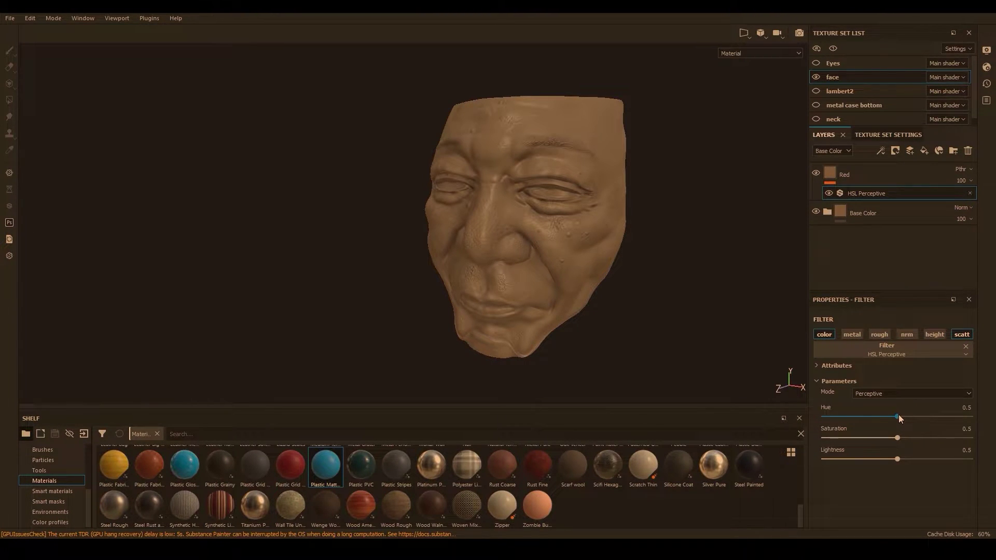
# - Set the Red layer's filter hue to about 0.961 and raise its saturation for a stronger red tone
pyautogui.moveTo(897, 415); pyautogui.dragTo(965, 421)
pyautogui.click(899, 438)
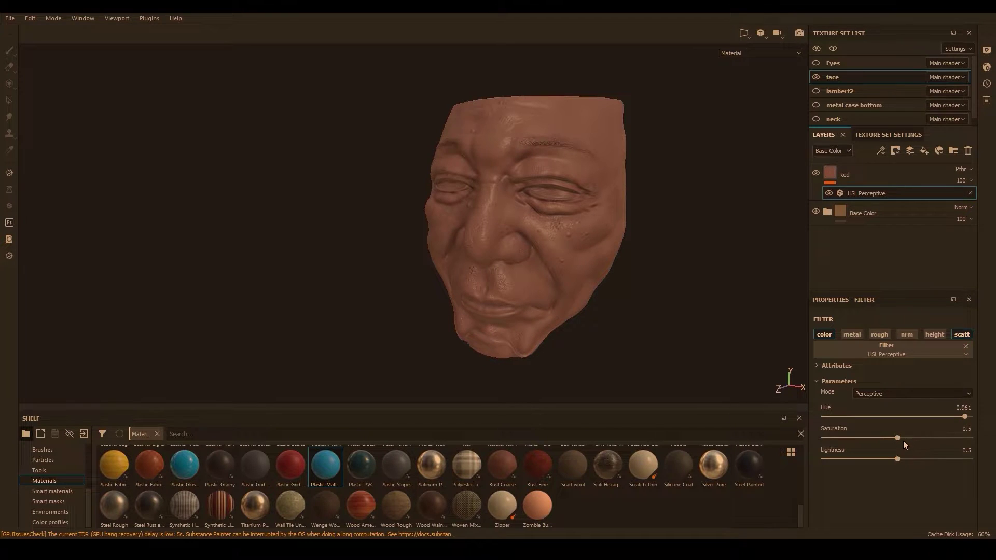
pyautogui.moveTo(899, 438); pyautogui.dragTo(918, 437)
# - Add a black mask to the Red layer
pyautogui.click(891, 178)
pyautogui.rightClick(891, 172)
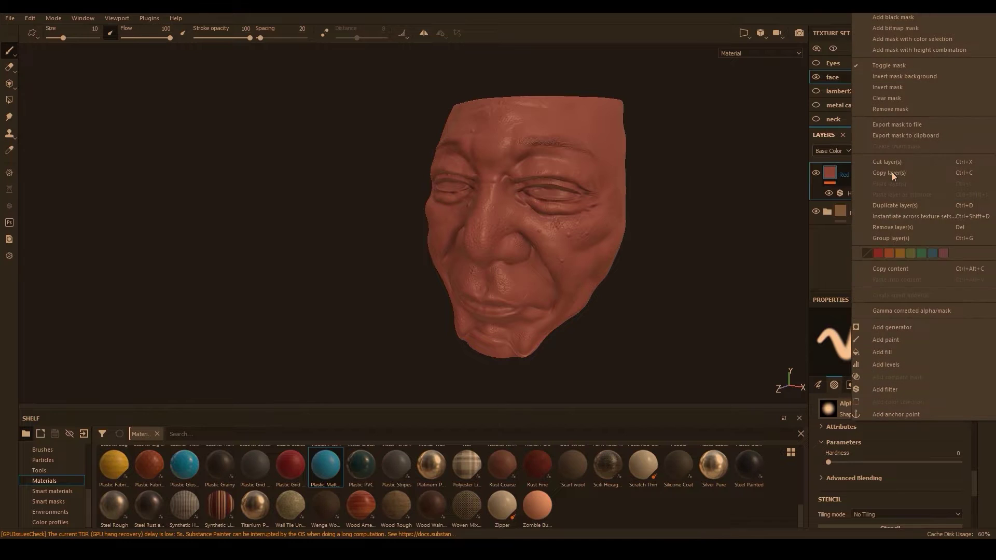
pyautogui.click(897, 20)
pyautogui.press('e')
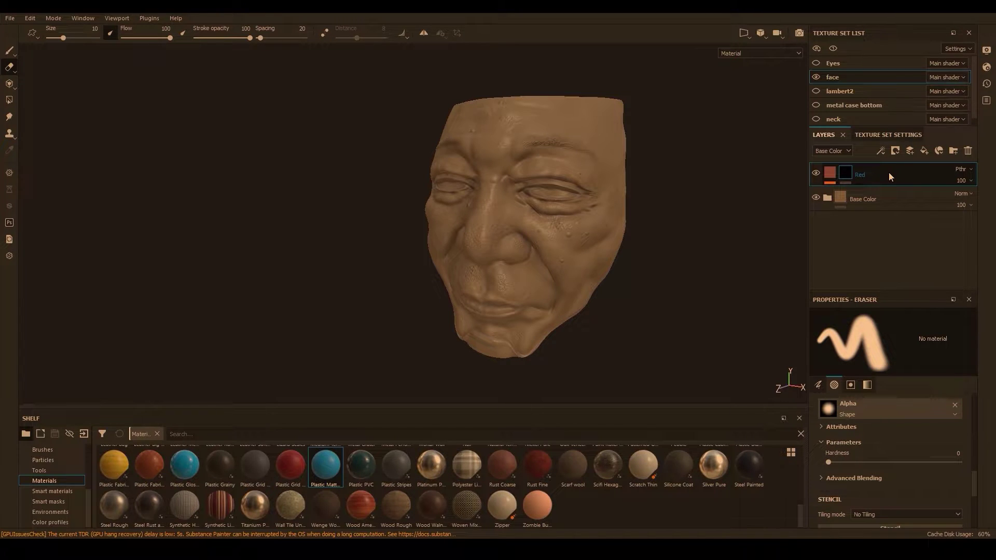
# - Add a fill to the Red layer's mask using the Clouds 1 texture and check the blotches around the face
pyautogui.rightClick(888, 177)
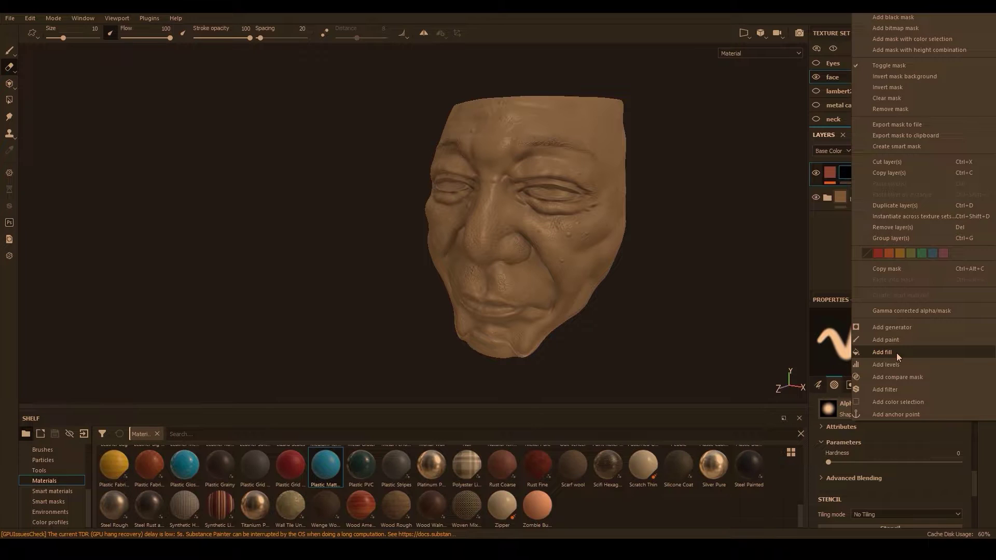
pyautogui.click(896, 353)
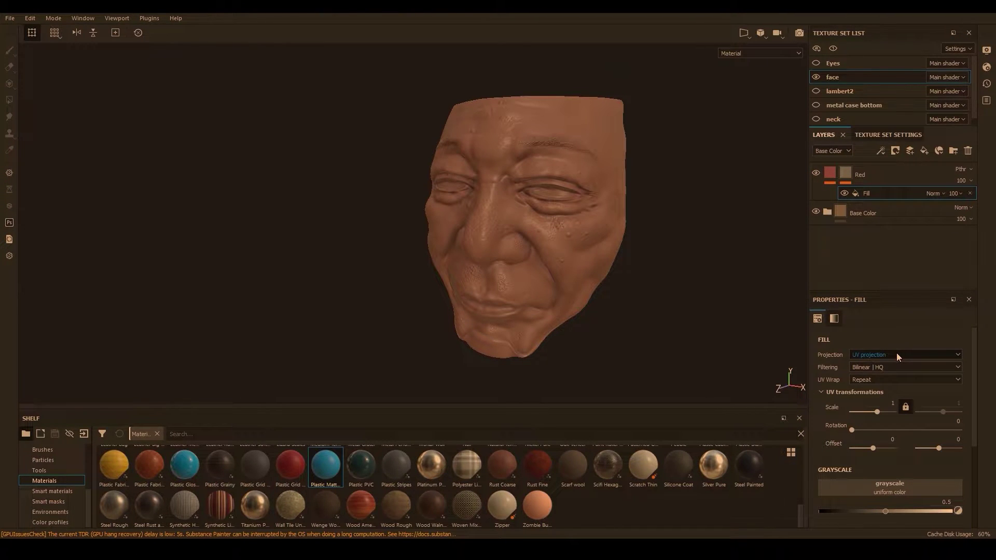
pyautogui.scroll(-1, 879, 406)
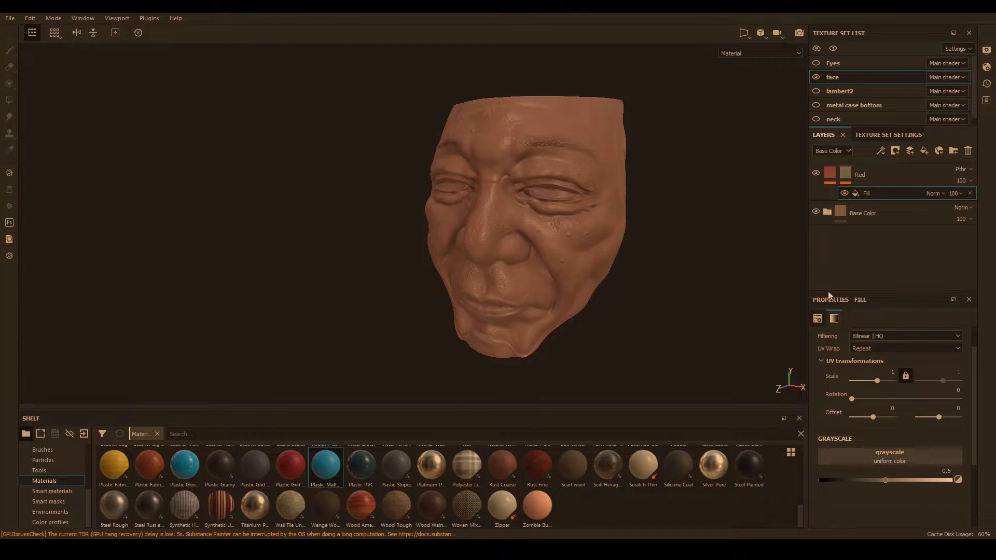
pyautogui.click(905, 455)
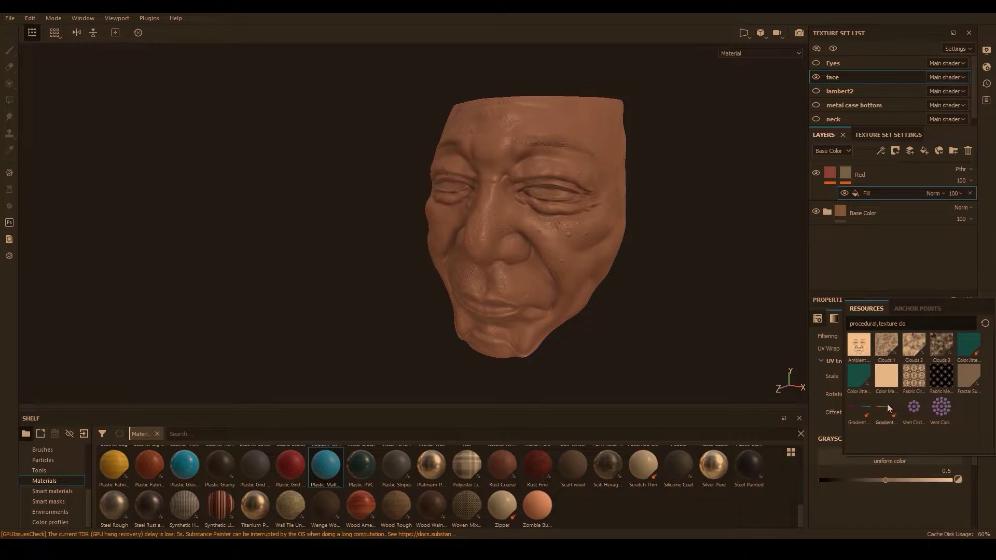
pyautogui.click(887, 345)
pyautogui.keyDown('alt'); pyautogui.moveTo(574, 251); pyautogui.dragTo(728, 241); pyautogui.keyUp('alt')
pyautogui.keyDown('alt'); pyautogui.moveTo(436, 220); pyautogui.dragTo(456, 222, button='right'); pyautogui.keyUp('alt')
pyautogui.keyDown('alt'); pyautogui.moveTo(456, 222); pyautogui.dragTo(338, 232); pyautogui.keyUp('alt')
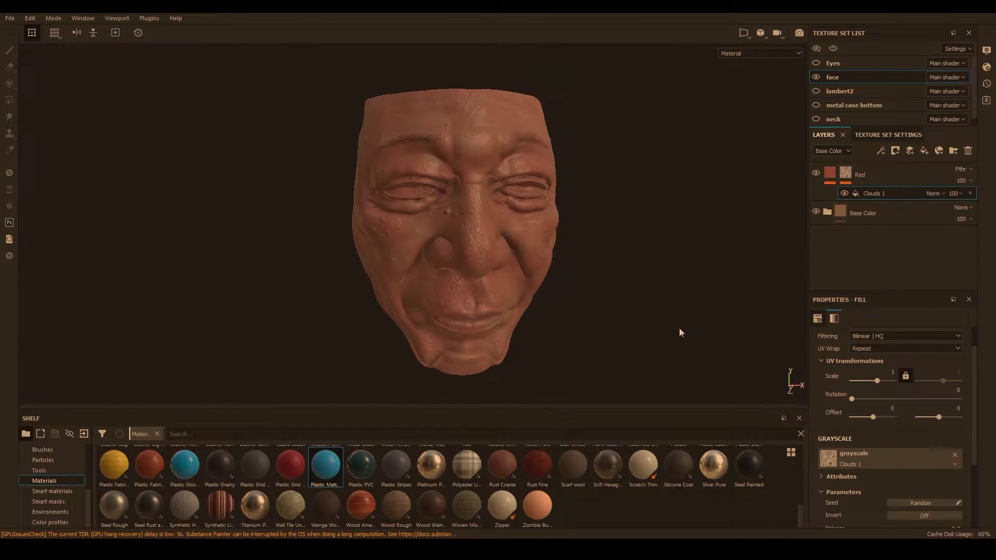
# - Switch the Clouds 1 mask fill on the Red layer to tri-planar projection and check it around the face
pyautogui.keyDown('alt'); pyautogui.moveTo(529, 223); pyautogui.dragTo(480, 234); pyautogui.keyUp('alt')
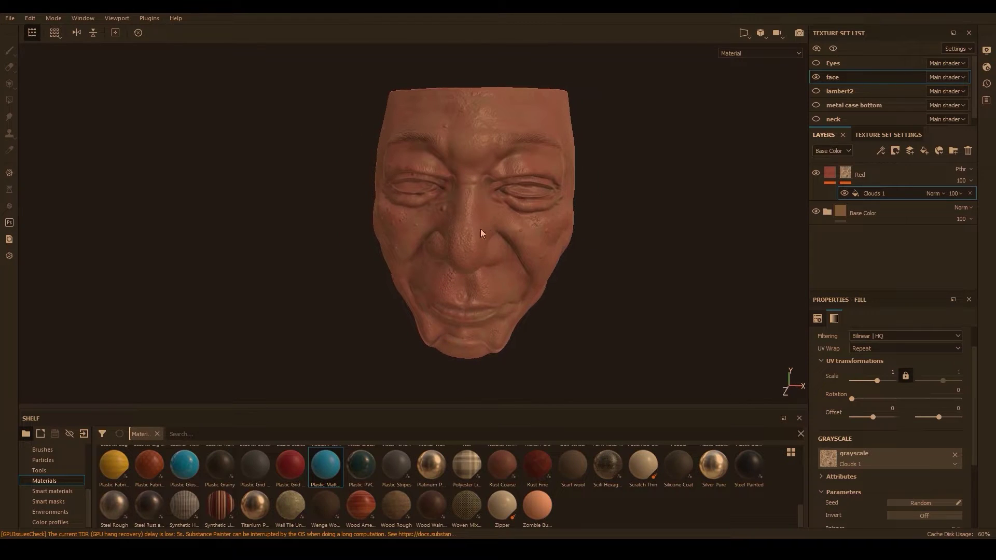
pyautogui.scroll(2, 853, 425)
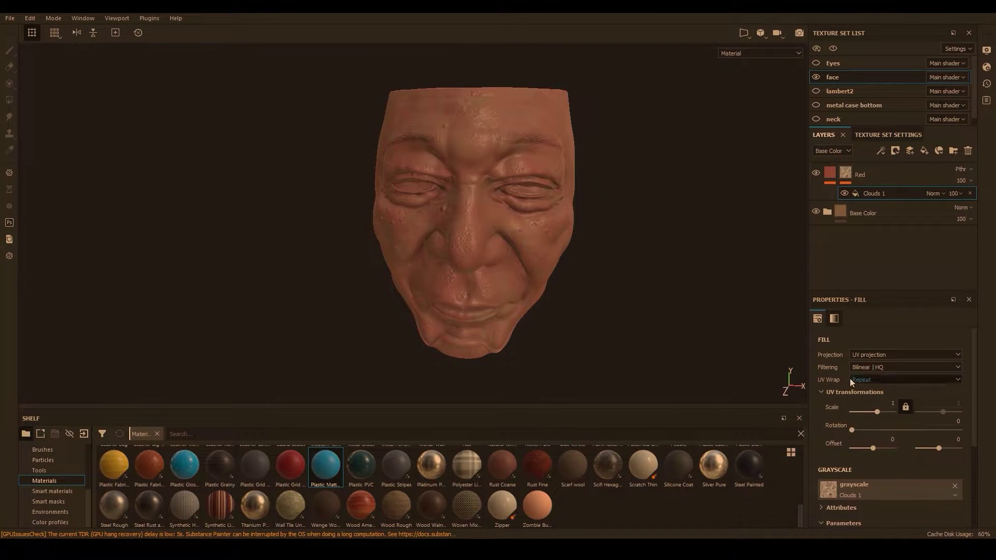
pyautogui.click(869, 355)
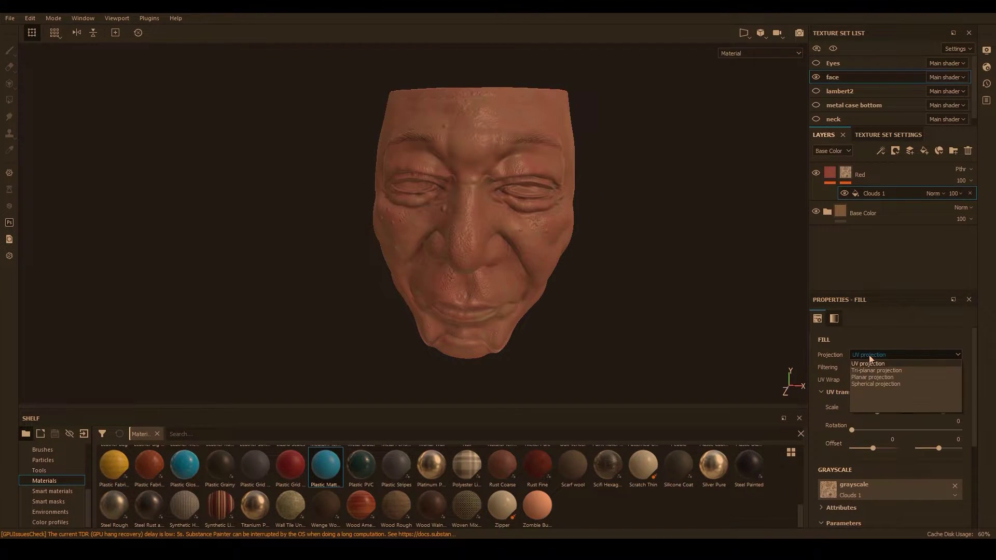
pyautogui.click(877, 374)
pyautogui.keyDown('alt'); pyautogui.moveTo(512, 271); pyautogui.dragTo(607, 267); pyautogui.keyUp('alt')
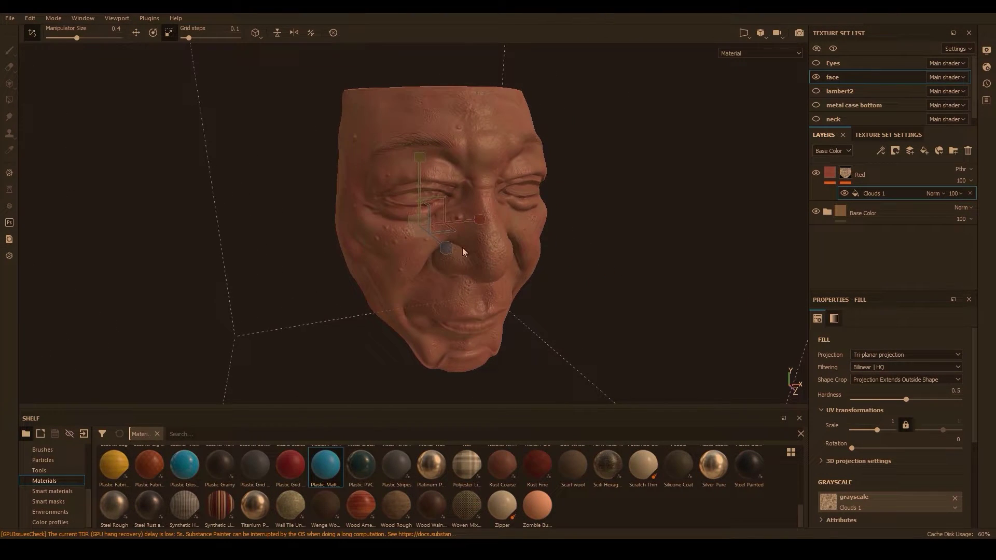
pyautogui.moveTo(410, 226); pyautogui.dragTo(446, 237)
pyautogui.moveTo(389, 245)
pyautogui.mouseDown()
pyautogui.moveTo(406, 241)
pyautogui.moveTo(397, 242)
pyautogui.mouseUp()
pyautogui.keyDown('alt'); pyautogui.moveTo(555, 222); pyautogui.dragTo(586, 204); pyautogui.keyUp('alt')
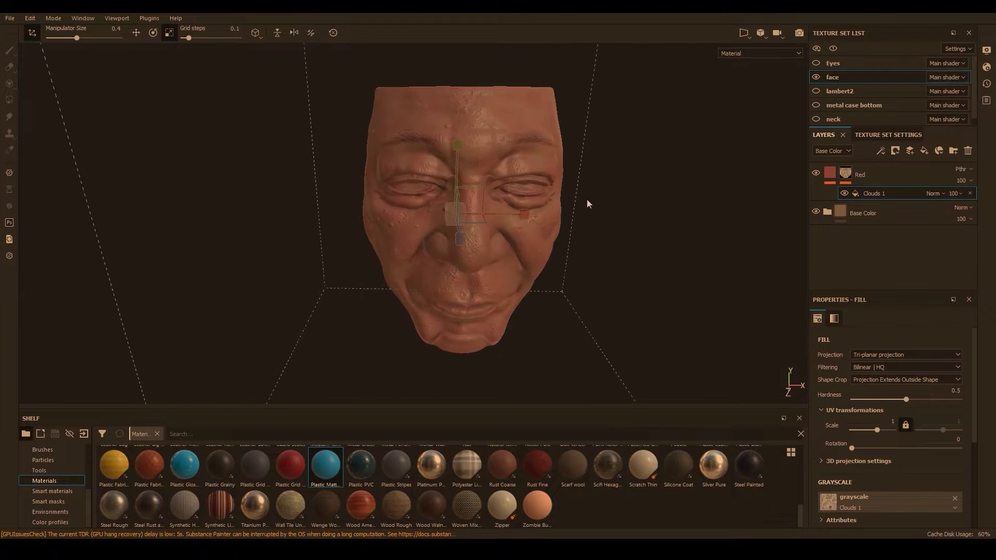
# - Lower the Red layer's opacity to 91 and check the face from the side
pyautogui.click(897, 174)
pyautogui.click(967, 181)
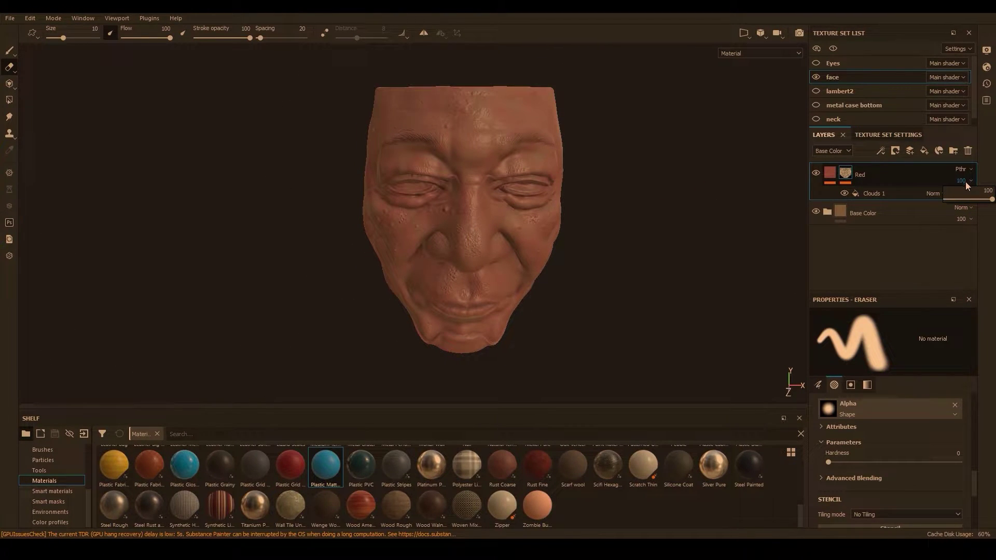
pyautogui.click(991, 201)
pyautogui.moveTo(991, 201)
pyautogui.mouseDown()
pyautogui.moveTo(970, 202)
pyautogui.moveTo(978, 203)
pyautogui.mouseUp()
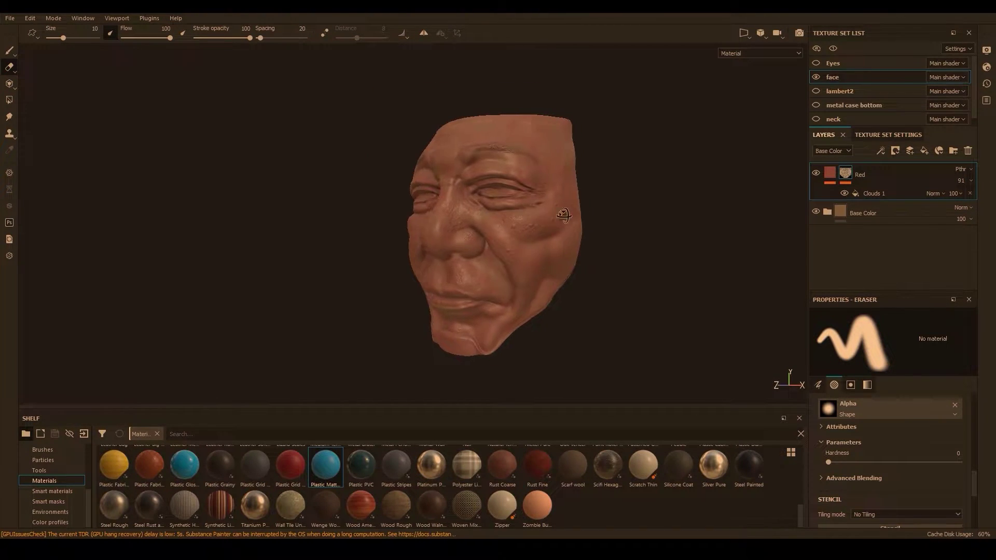
pyautogui.keyDown('alt'); pyautogui.moveTo(567, 217); pyautogui.dragTo(631, 229); pyautogui.keyUp('alt')
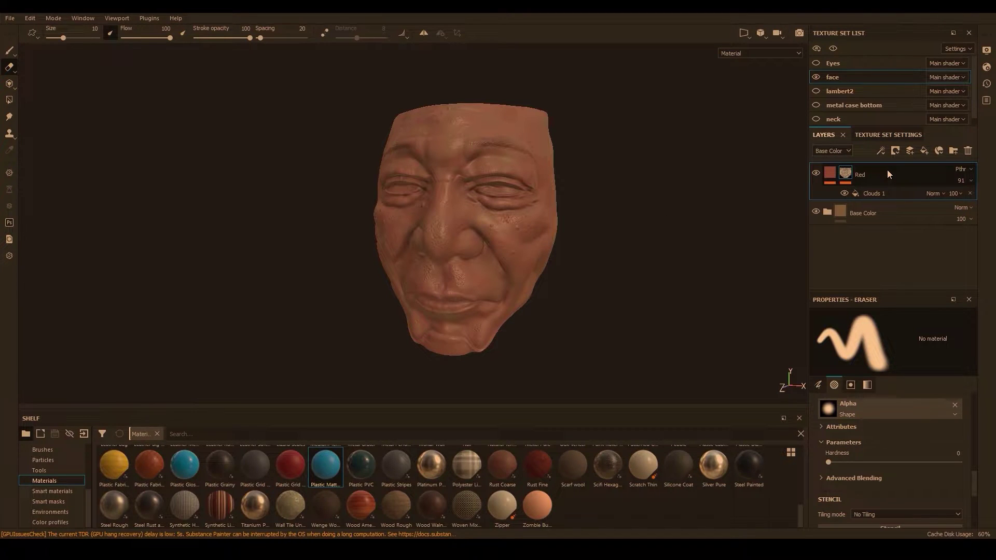
# - Create a new fill layer above the Red layer and give it a black mask
pyautogui.click(924, 150)
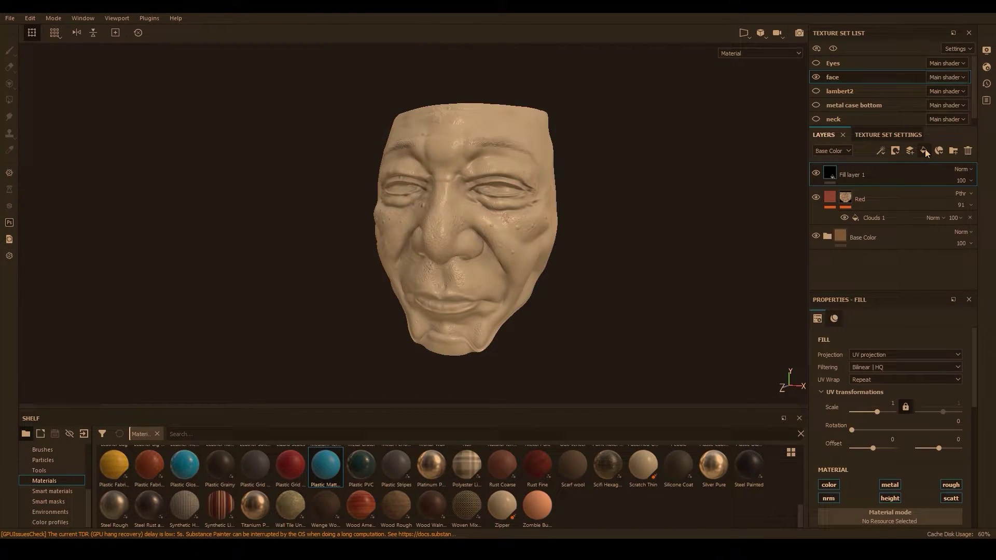
pyautogui.rightClick(883, 175)
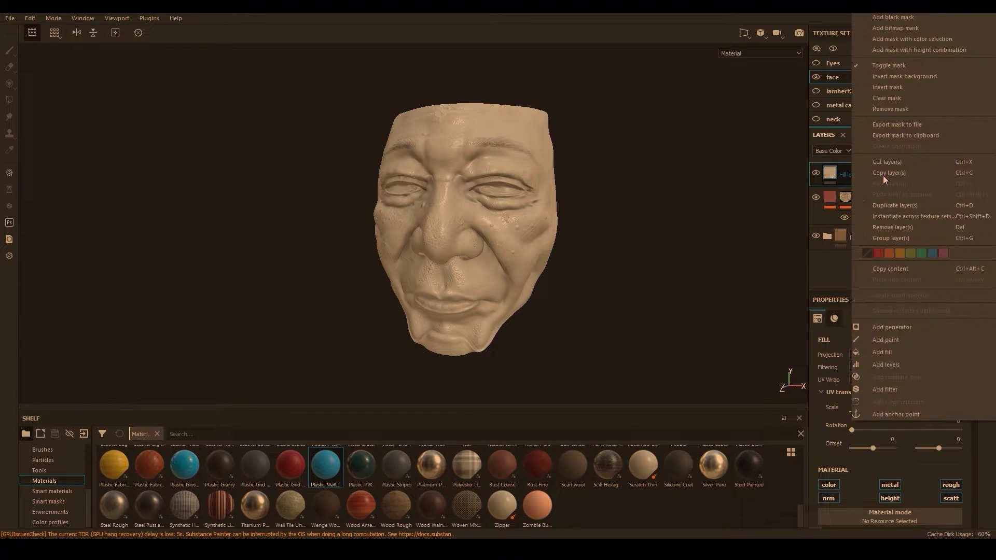
pyautogui.click(887, 17)
pyautogui.press('e')
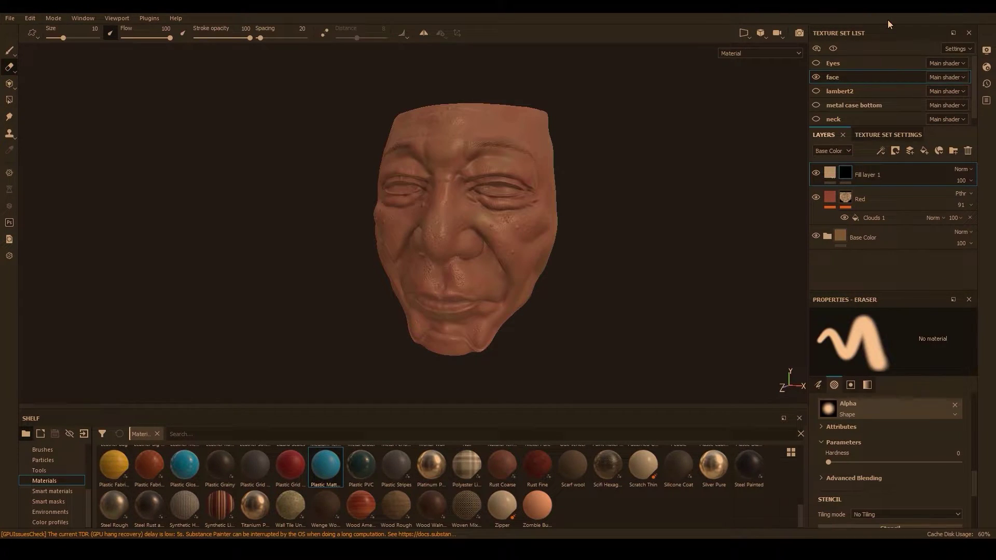
# - Add a fill to the new layer's mask using the Clouds 3 texture
pyautogui.rightClick(895, 173)
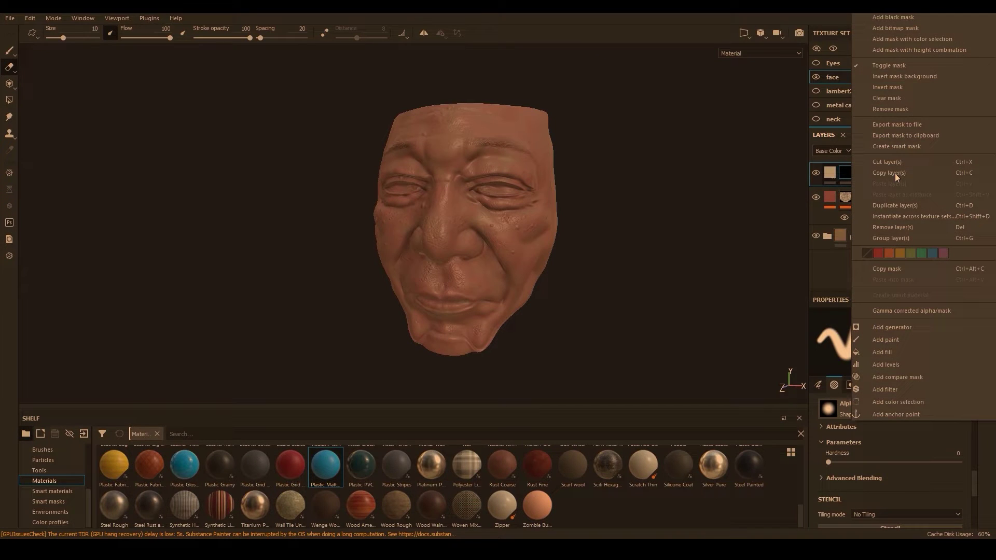
pyautogui.click(902, 353)
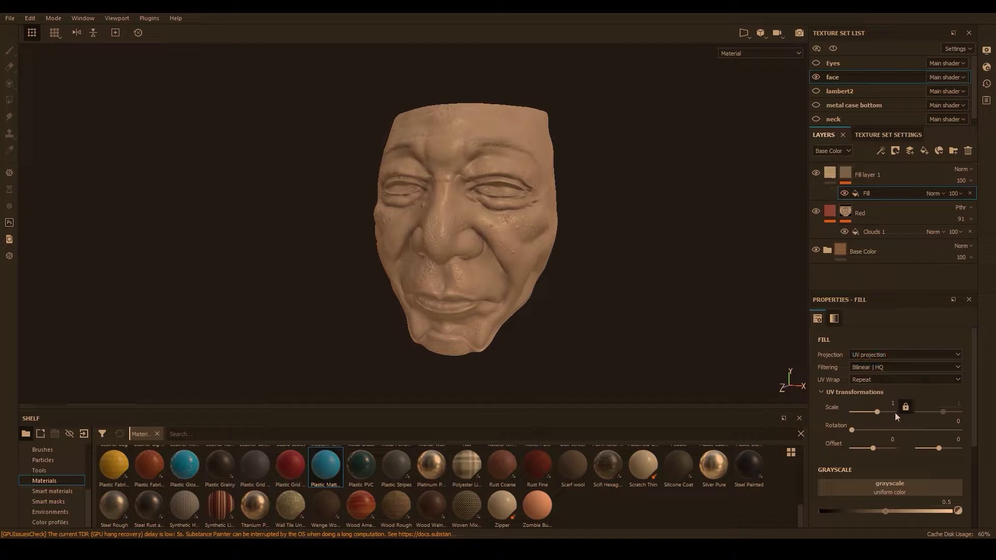
pyautogui.click(890, 487)
pyautogui.write('clo')
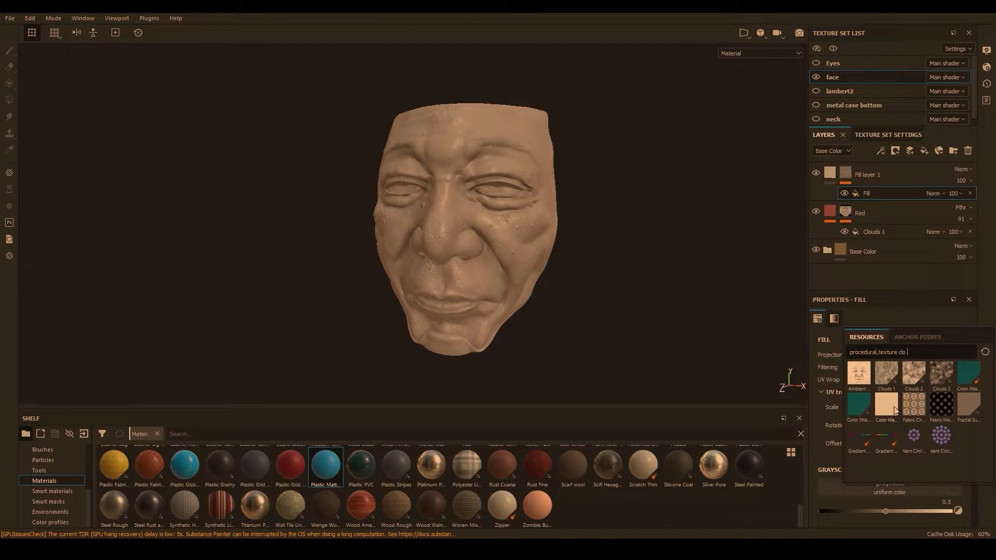
pyautogui.click(941, 367)
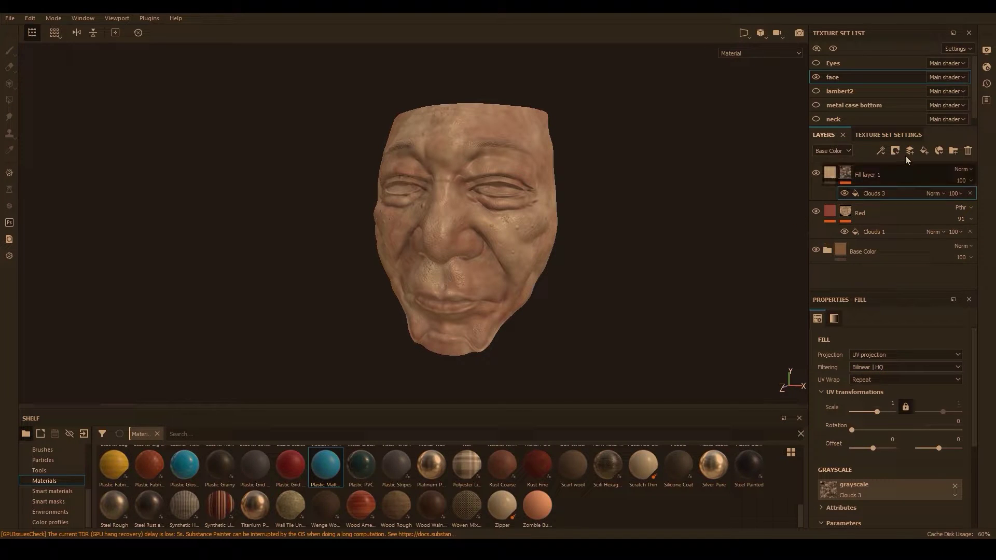
# - Set Fill layer 1 to Passthrough blending with 17 opacity and check the subtle variation on the face
pyautogui.click(962, 169)
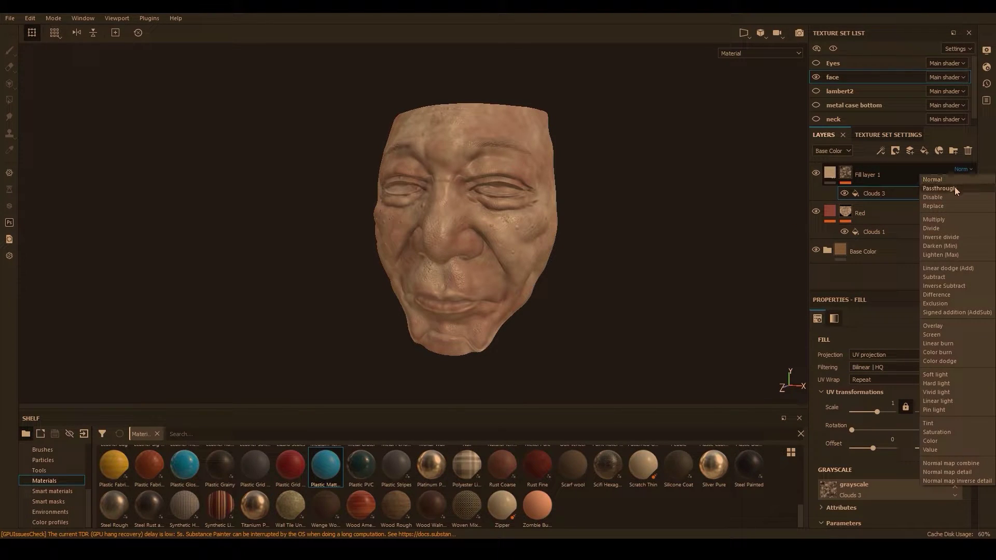
pyautogui.click(954, 188)
pyautogui.click(964, 181)
pyautogui.moveTo(975, 197); pyautogui.dragTo(950, 200)
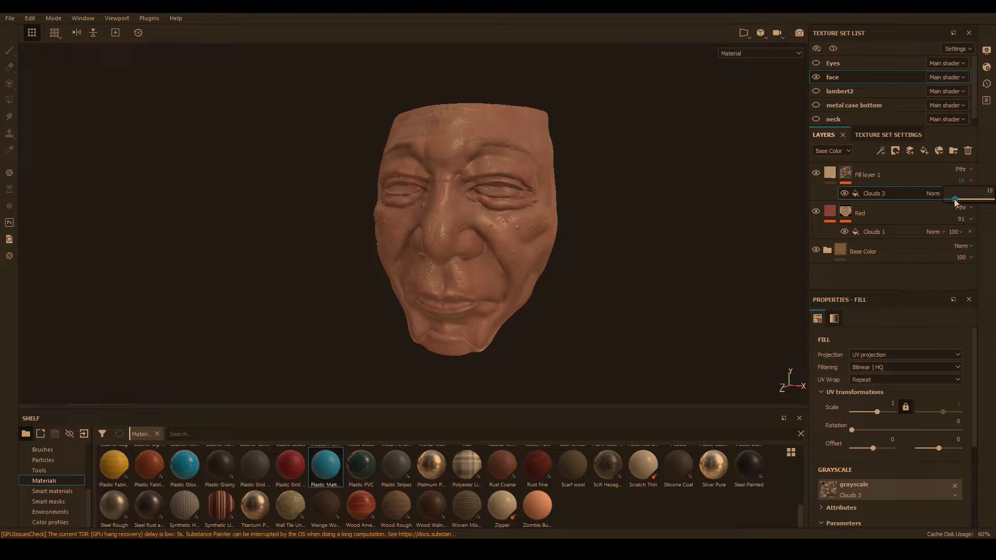
pyautogui.moveTo(954, 198); pyautogui.dragTo(953, 201)
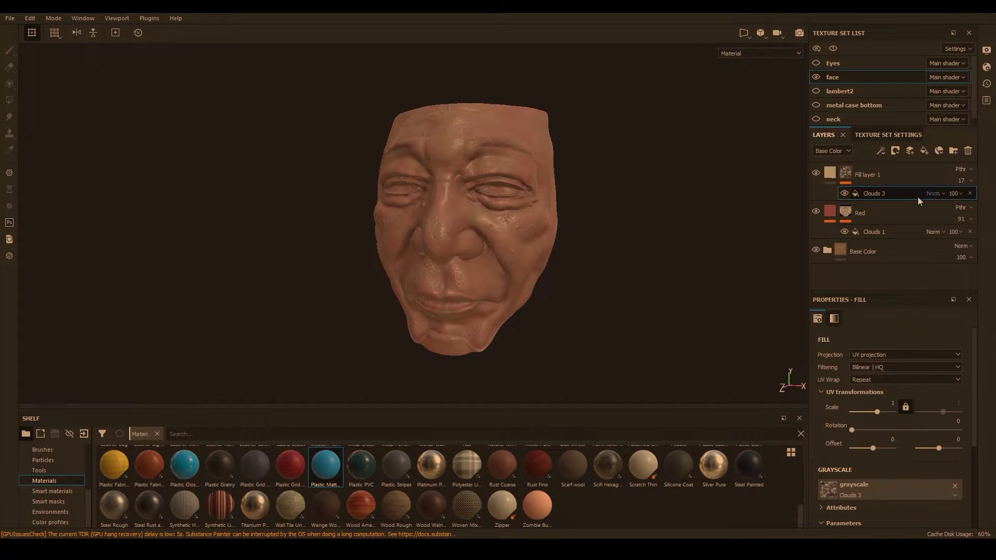
pyautogui.moveTo(472, 215)
pyautogui.keyDown('alt'); pyautogui.mouseDown()
pyautogui.moveTo(643, 211)
pyautogui.moveTo(488, 213)
pyautogui.mouseUp(); pyautogui.keyUp('alt')
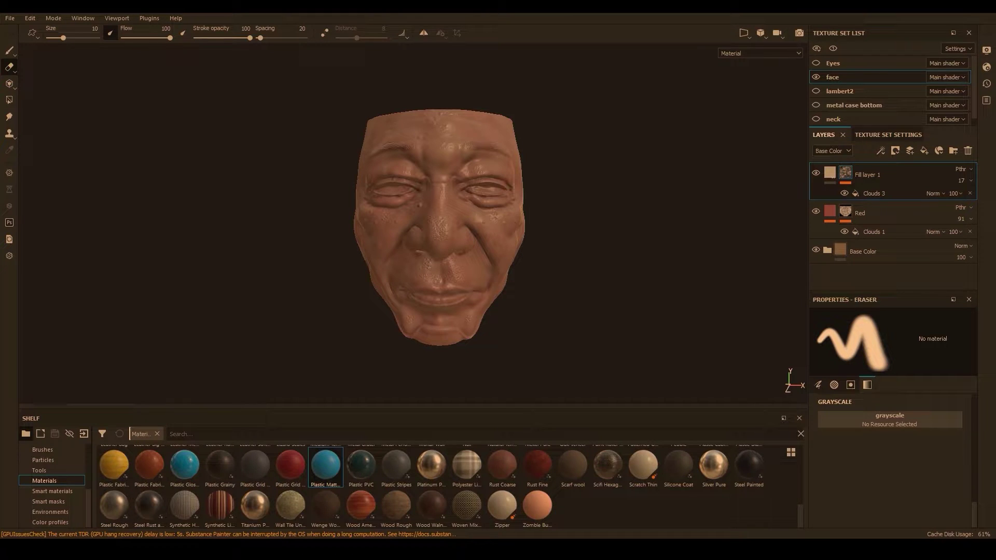
pyautogui.moveTo(584, 267)
pyautogui.keyDown('alt'); pyautogui.mouseDown()
pyautogui.moveTo(286, 260)
pyautogui.moveTo(724, 253)
pyautogui.moveTo(515, 251)
pyautogui.moveTo(555, 255)
pyautogui.mouseUp(); pyautogui.keyUp('alt')
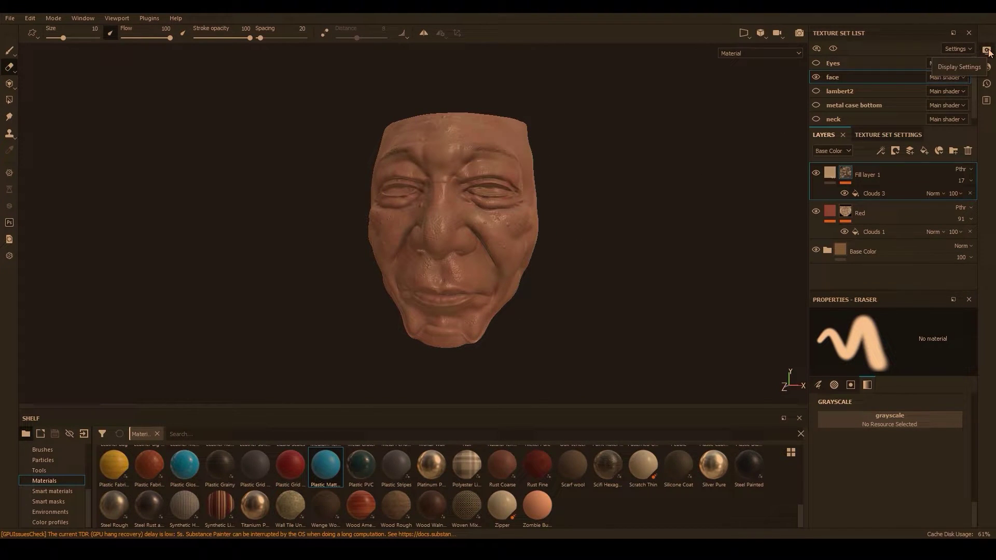
# - Turn on viewport shadows in the display settings with full shadow opacity
pyautogui.click(986, 50)
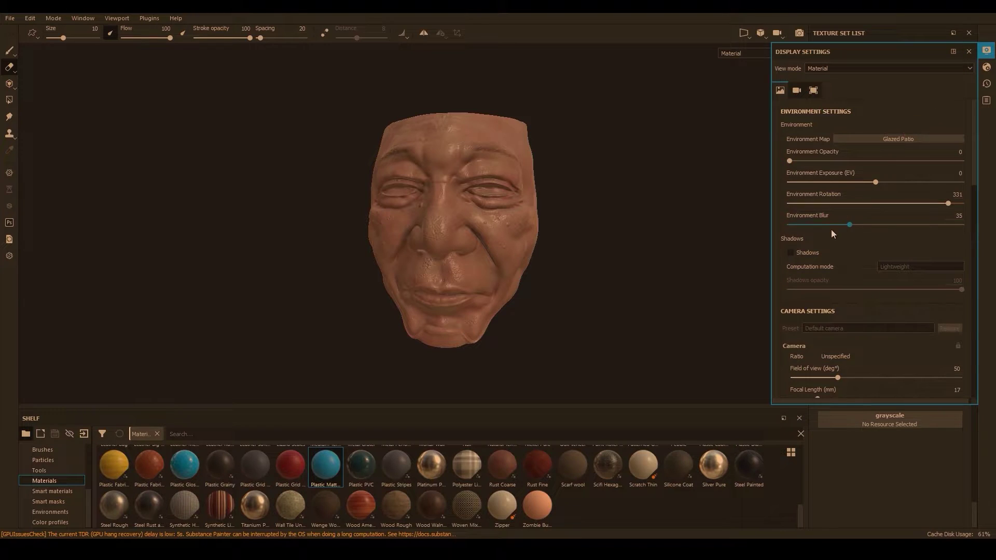
pyautogui.click(790, 252)
pyautogui.moveTo(832, 289); pyautogui.dragTo(962, 288)
# - Activate subsurface scattering in the display settings with a sample count of 256
pyautogui.scroll(-9, 832, 308)
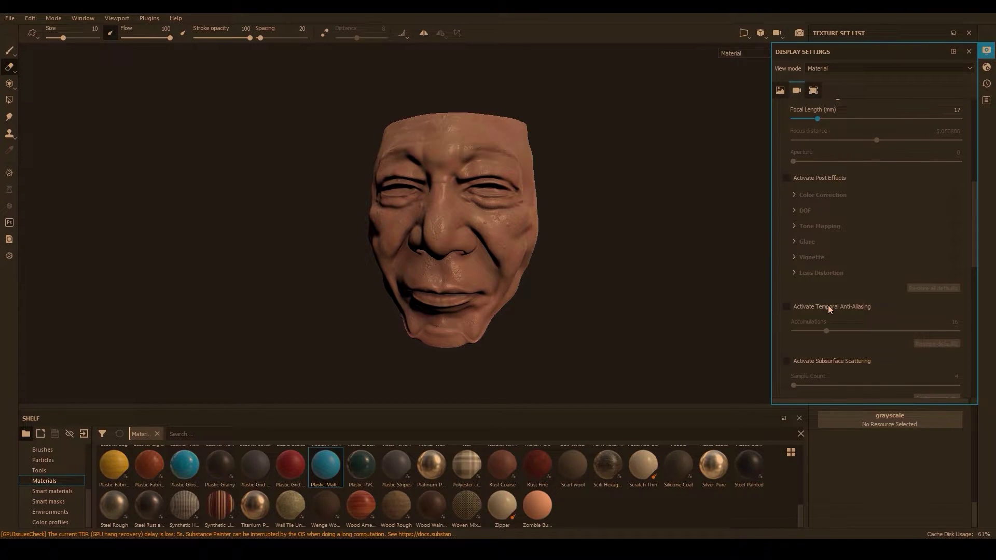
pyautogui.scroll(-3, 828, 305)
pyautogui.click(786, 299)
pyautogui.moveTo(792, 322); pyautogui.dragTo(967, 323)
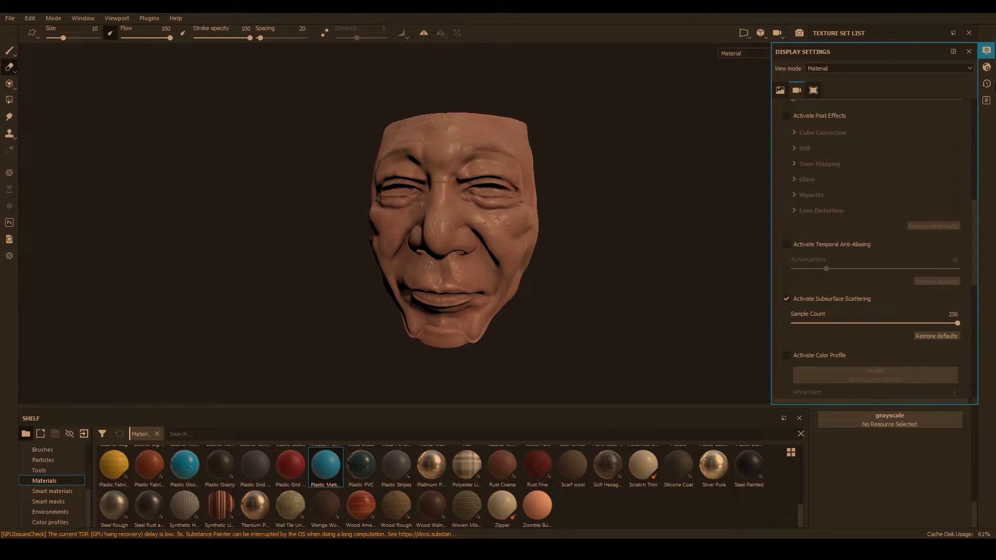
pyautogui.click(987, 51)
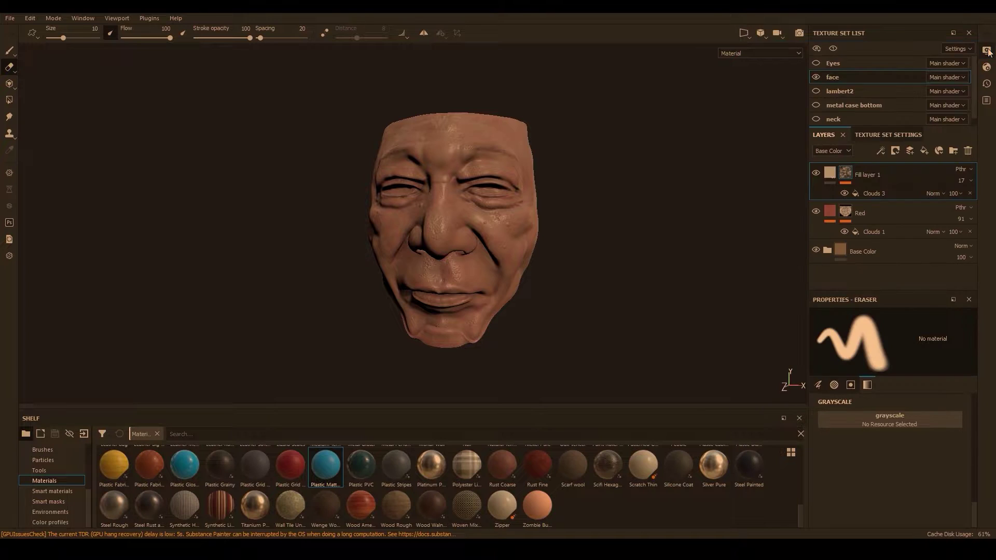
# - Check the face texture set's channels for scattering and view the list of channels that can be added
pyautogui.click(875, 135)
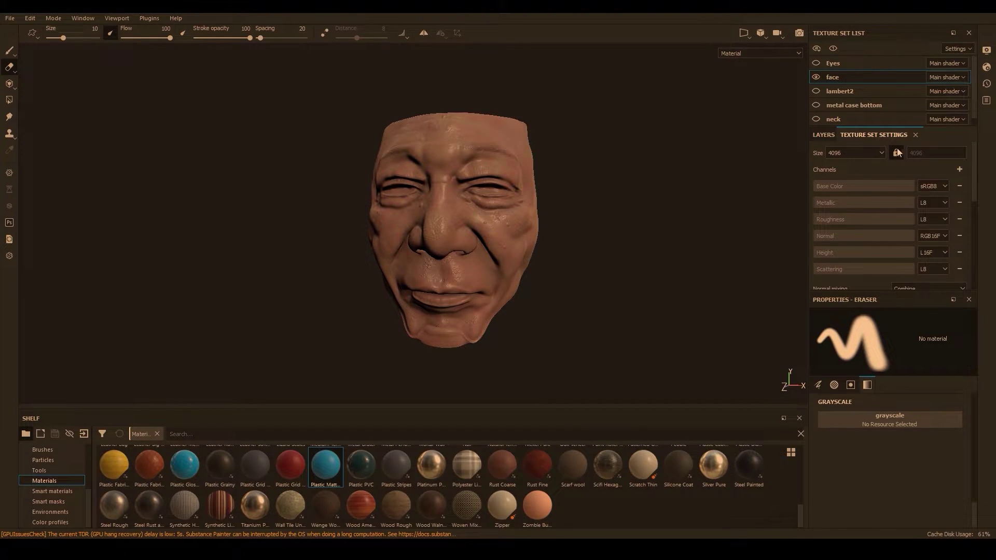
pyautogui.click(959, 170)
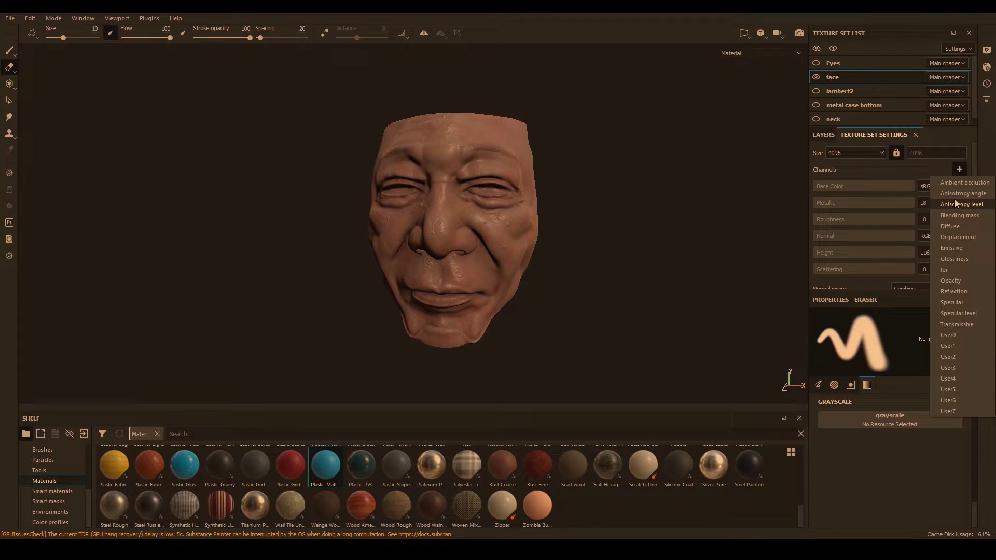
pyautogui.click(976, 158)
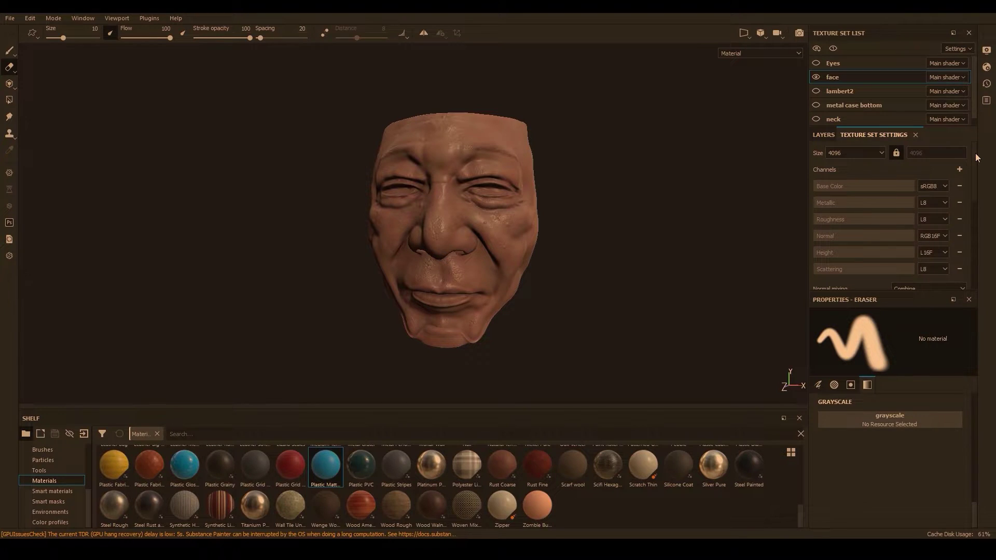
pyautogui.click(823, 135)
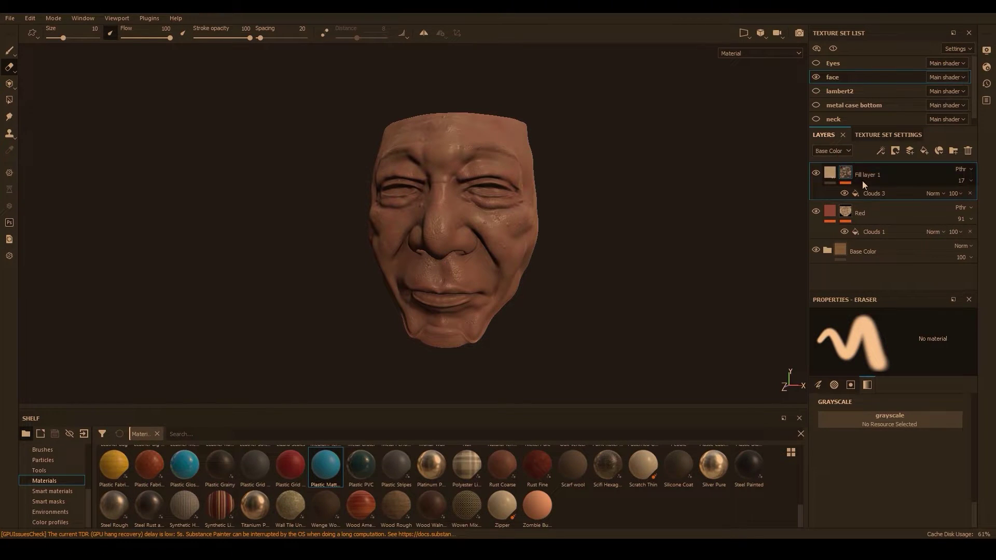
# - Apply the Plastic Matte Pure material to the face as a new top layer
pyautogui.keyDown('alt'); pyautogui.moveTo(417, 211); pyautogui.dragTo(453, 191); pyautogui.keyUp('alt')
pyautogui.scroll(1, 454, 191)
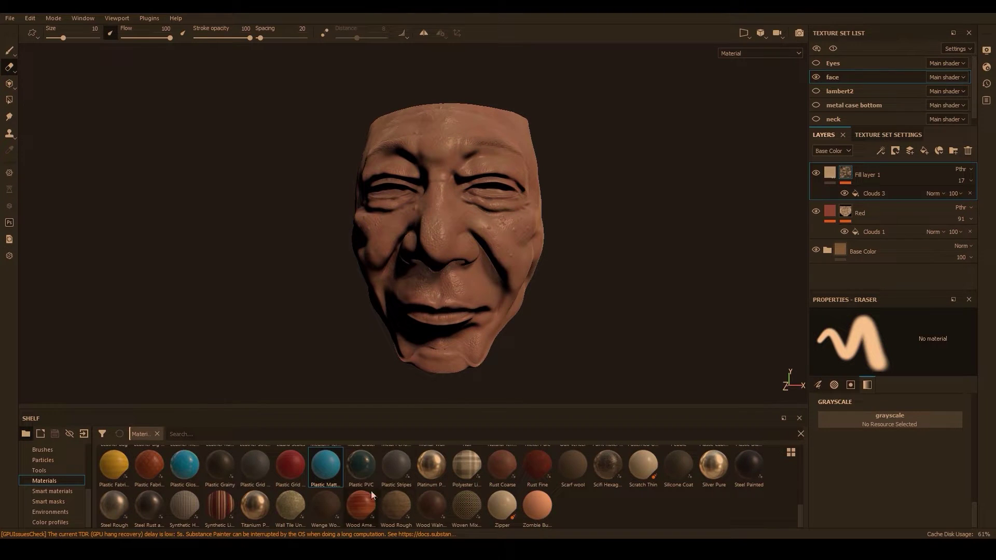
pyautogui.click(42, 480)
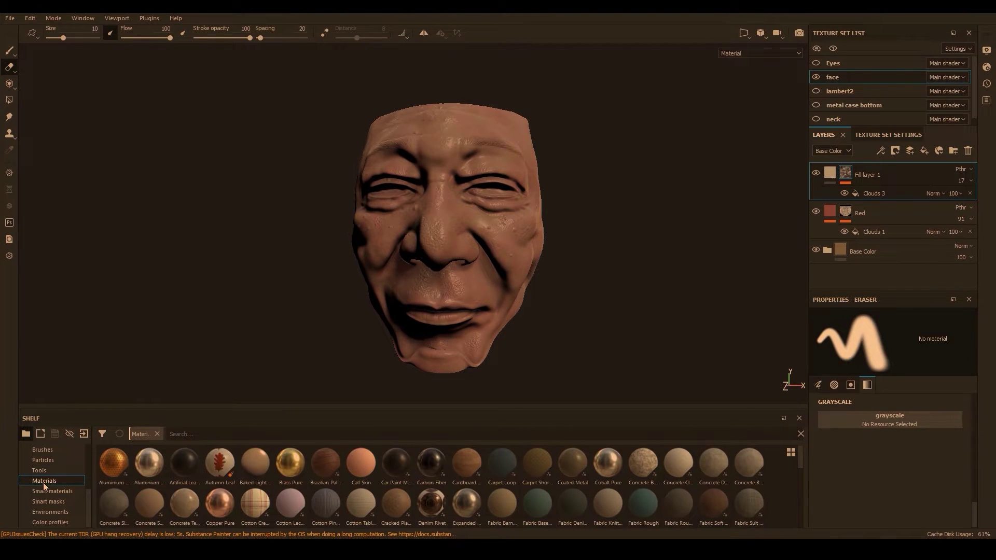
pyautogui.scroll(-10, 266, 468)
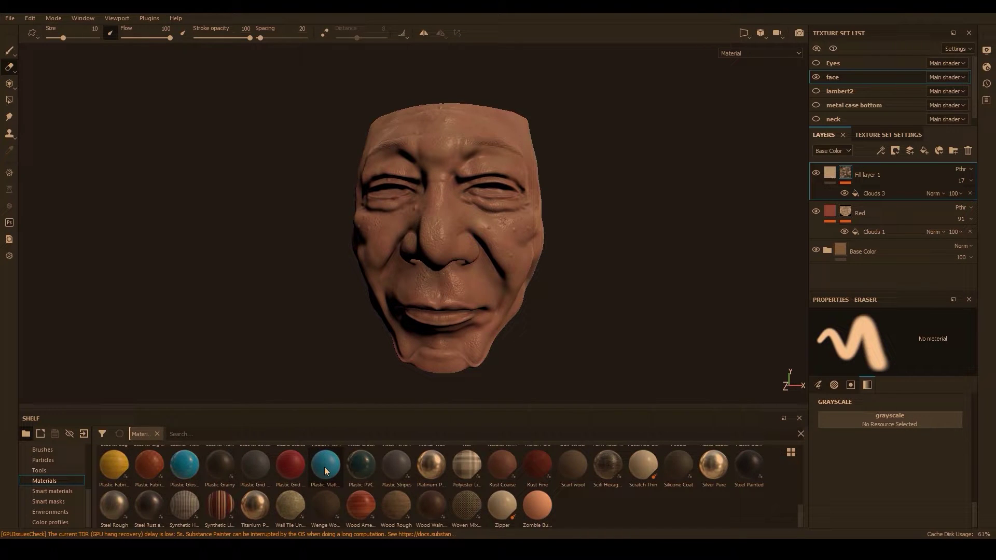
pyautogui.moveTo(325, 466); pyautogui.dragTo(449, 204)
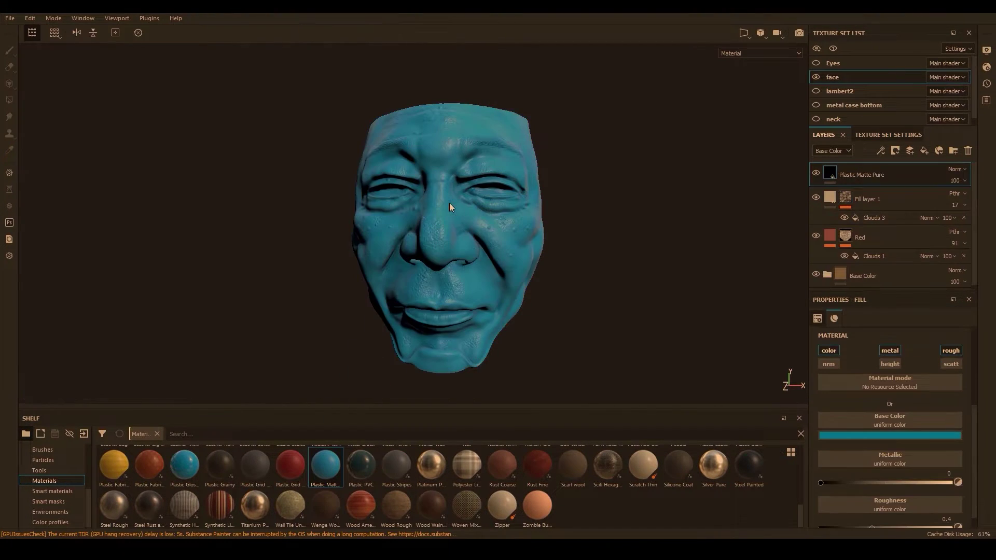
# - Disable the color, metal and rough channels on the Plastic Matte Pure layer
pyautogui.scroll(2, 885, 390)
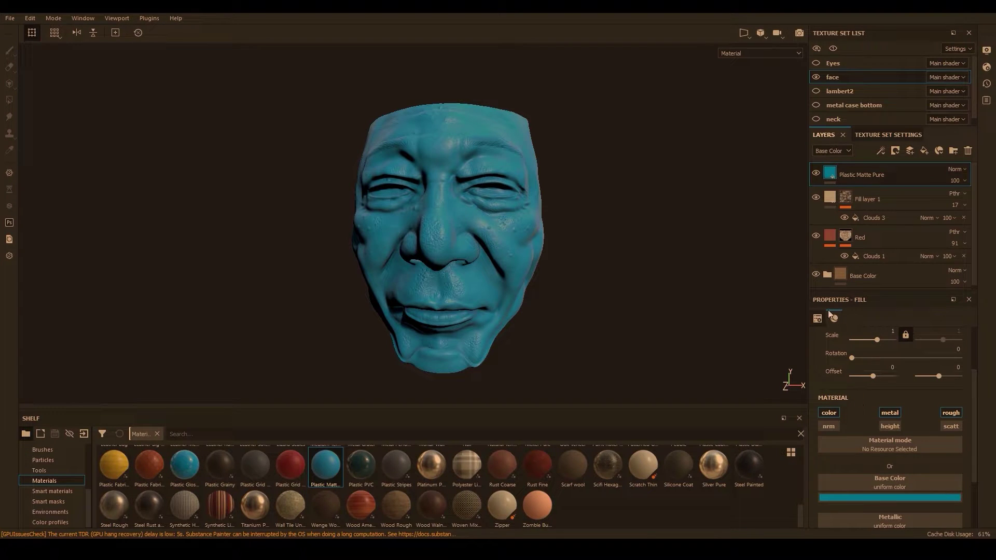
pyautogui.scroll(-1, 862, 427)
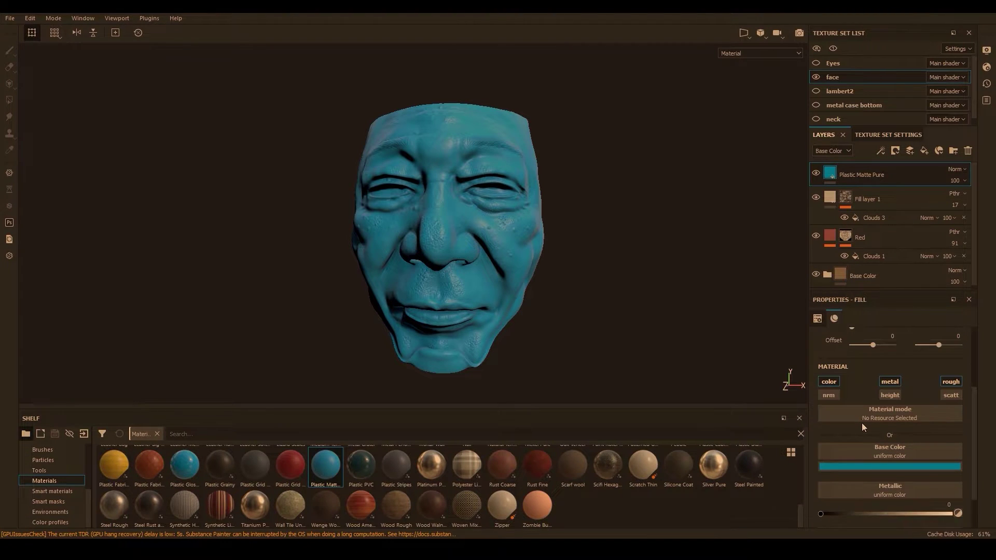
pyautogui.click(829, 382)
pyautogui.click(890, 382)
pyautogui.click(950, 382)
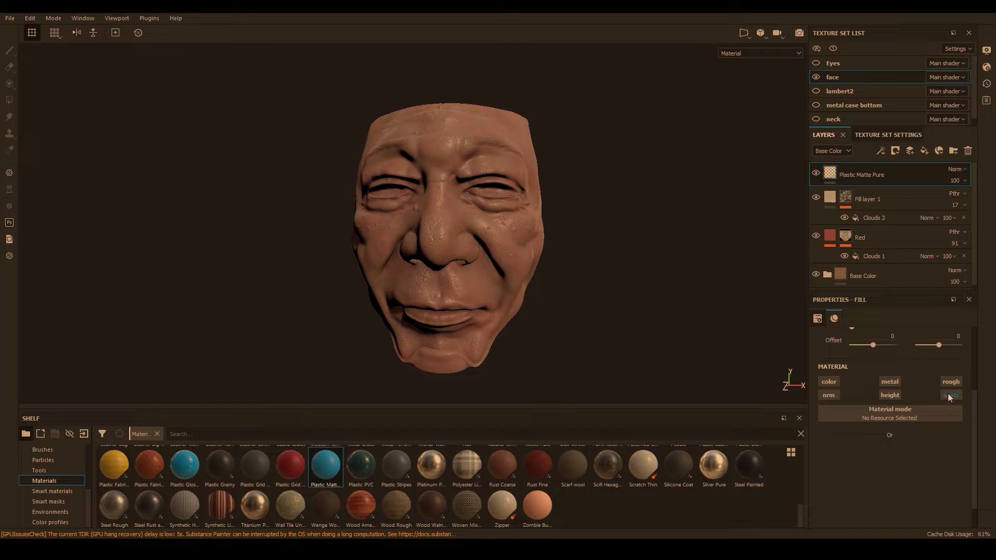
# - Enable the scattering channel on the Plastic Matte Pure layer and set its scattering value to 1
pyautogui.click(949, 394)
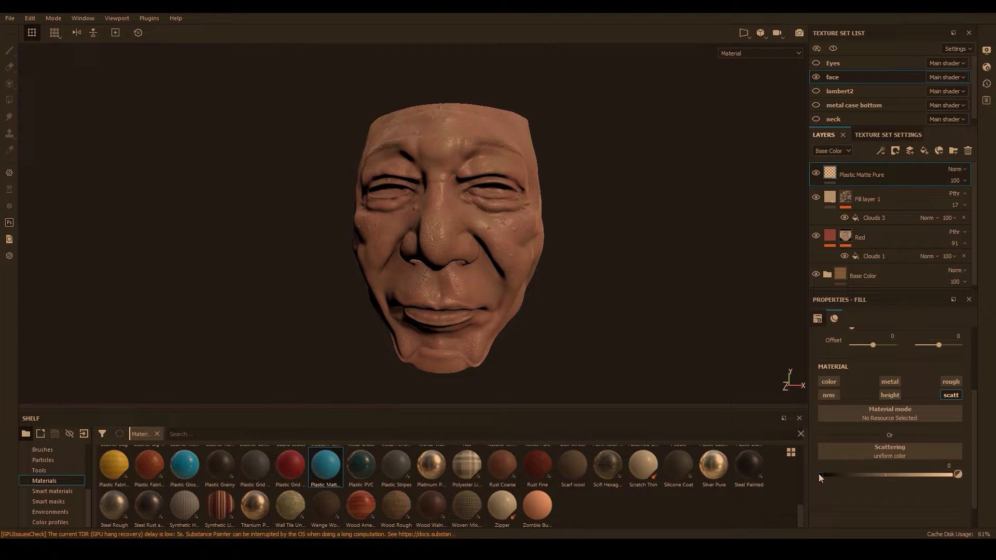
pyautogui.moveTo(819, 474); pyautogui.dragTo(988, 475)
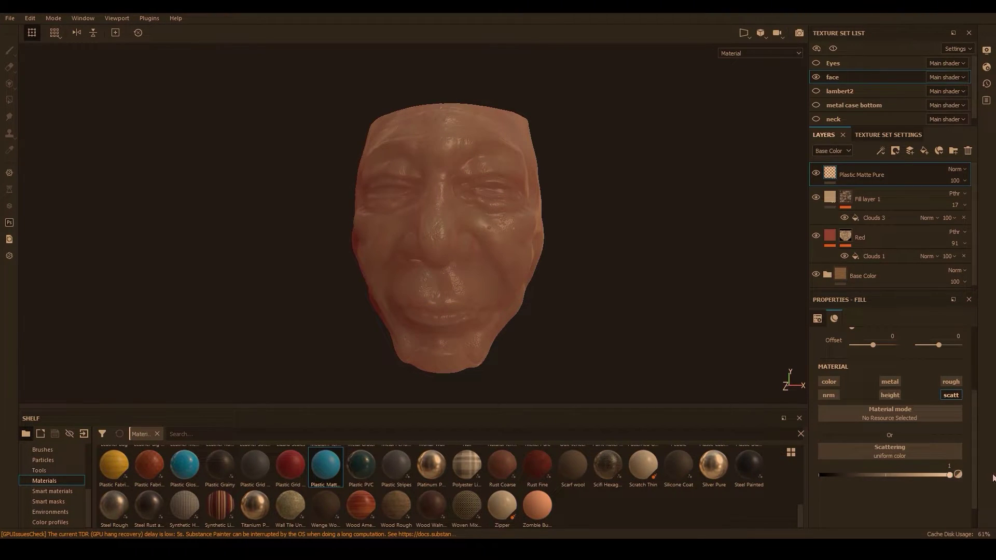
pyautogui.keyDown('alt'); pyautogui.moveTo(421, 223); pyautogui.dragTo(460, 206); pyautogui.keyUp('alt')
pyautogui.keyDown('alt'); pyautogui.moveTo(460, 207); pyautogui.dragTo(445, 190, button='right'); pyautogui.keyUp('alt')
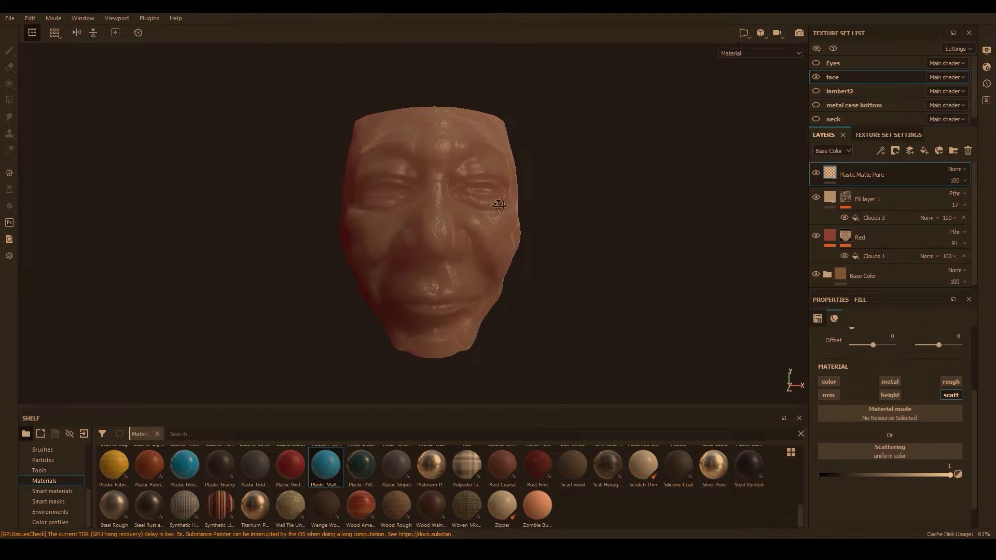
pyautogui.keyDown('alt'); pyautogui.moveTo(444, 189); pyautogui.dragTo(455, 196); pyautogui.keyUp('alt')
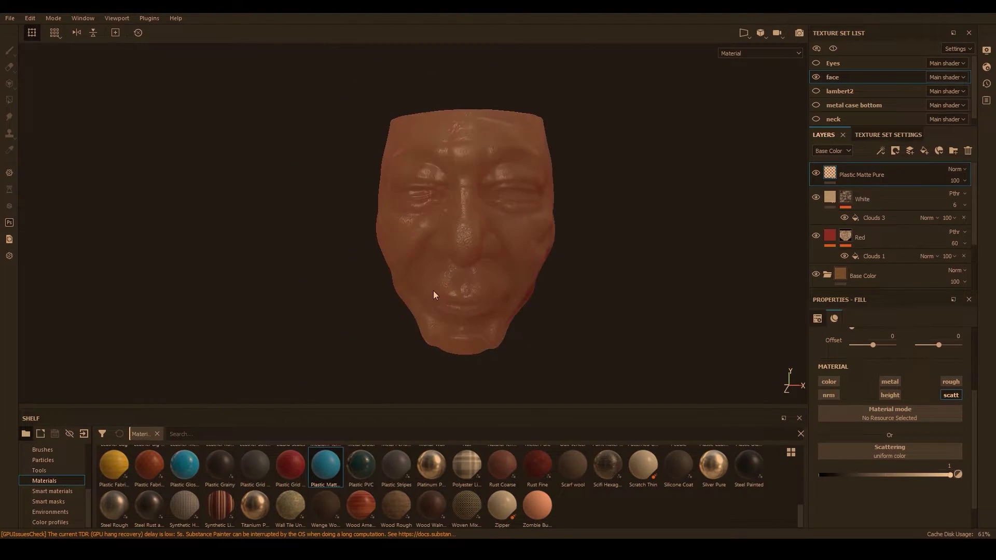
pyautogui.keyDown('alt'); pyautogui.moveTo(433, 290); pyautogui.dragTo(473, 274); pyautogui.keyUp('alt')
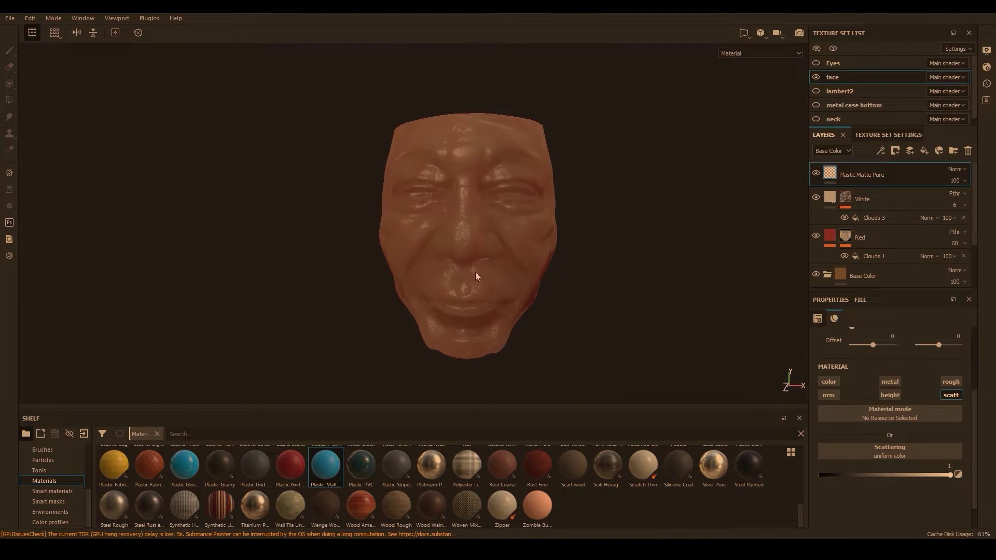
# - Add a fill layer on top with only the scattering channel active and set its scattering value to 0.029
pyautogui.click(925, 150)
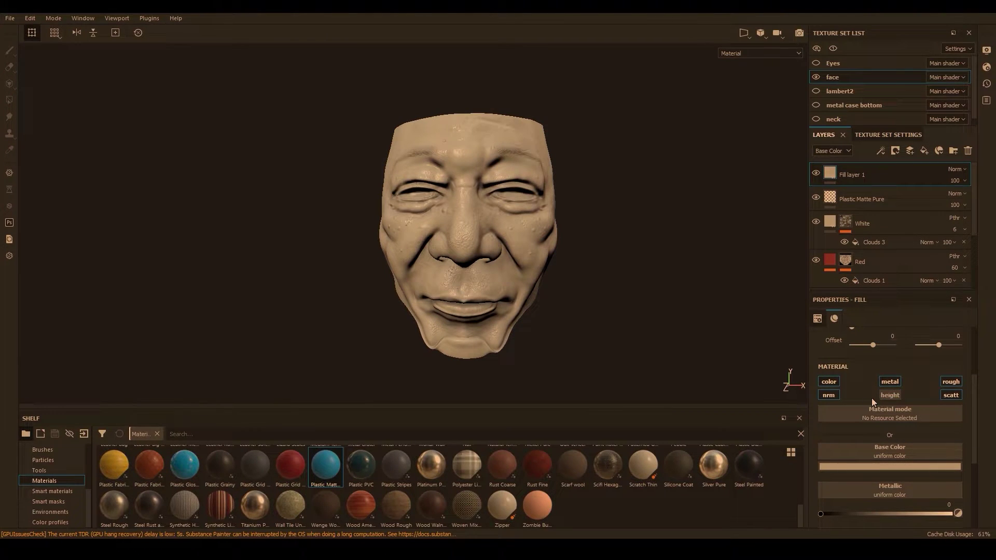
pyautogui.click(830, 395)
pyautogui.click(829, 382)
pyautogui.click(889, 382)
pyautogui.click(953, 382)
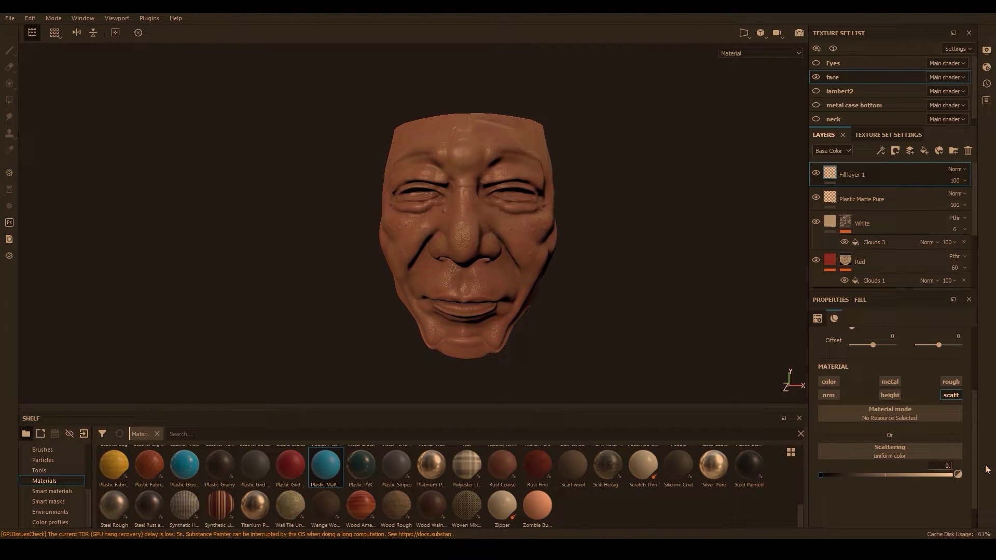
pyautogui.write('9')
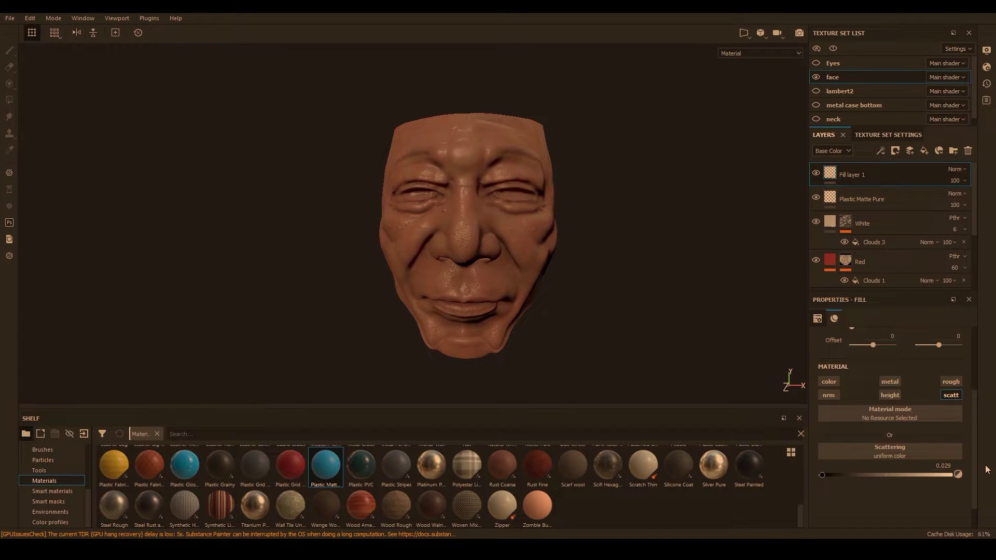
# - Examine the scattering effect on the face up close and from several angles
pyautogui.keyDown('alt'); pyautogui.moveTo(584, 234); pyautogui.dragTo(582, 360, button='right'); pyautogui.keyUp('alt')
pyautogui.keyDown('alt'); pyautogui.moveTo(582, 360); pyautogui.dragTo(524, 341); pyautogui.keyUp('alt')
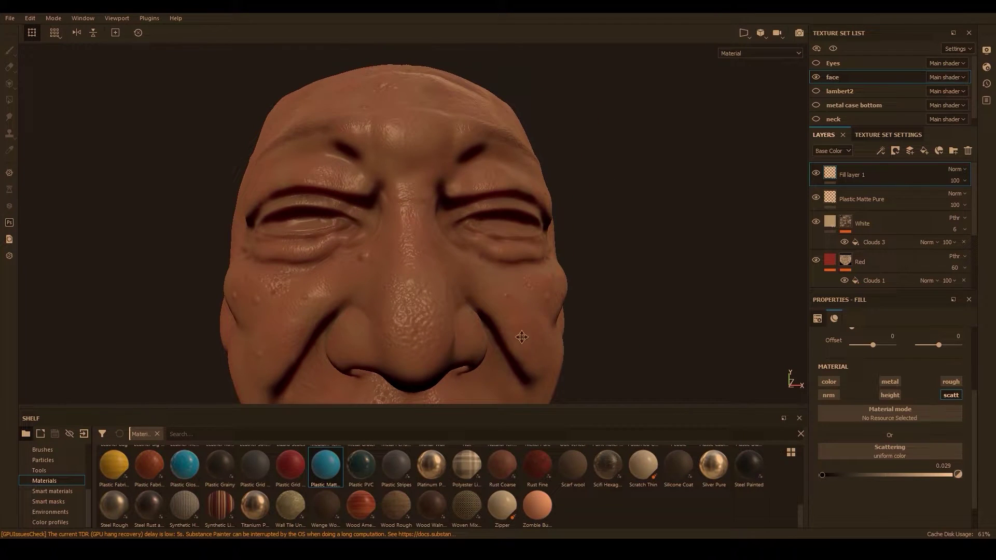
pyautogui.keyDown('alt'); pyautogui.moveTo(524, 341); pyautogui.dragTo(574, 216, button='middle'); pyautogui.keyUp('alt')
pyautogui.keyDown('alt'); pyautogui.moveTo(574, 216); pyautogui.dragTo(245, 251, button='right'); pyautogui.keyUp('alt')
pyautogui.keyDown('alt'); pyautogui.moveTo(246, 251); pyautogui.dragTo(546, 224); pyautogui.keyUp('alt')
pyautogui.keyDown('alt'); pyautogui.moveTo(546, 219); pyautogui.dragTo(264, 226, button='right'); pyautogui.keyUp('alt')
pyautogui.keyDown('alt'); pyautogui.moveTo(429, 191); pyautogui.dragTo(396, 218, button='middle'); pyautogui.keyUp('alt')
pyautogui.keyDown('alt'); pyautogui.moveTo(396, 218); pyautogui.dragTo(374, 218); pyautogui.keyUp('alt')
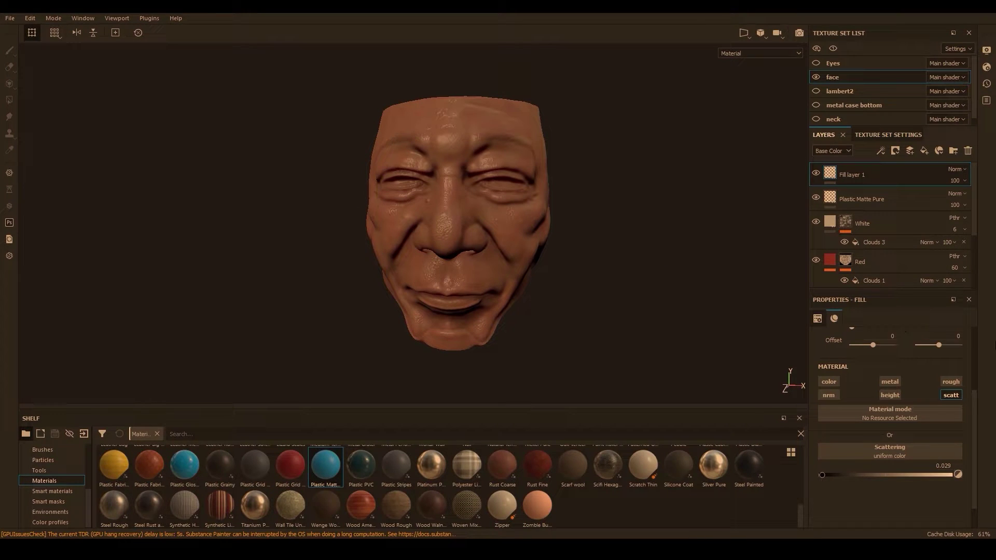
# - Darken the base color of the undertone 1 layer in the Base Color folder to RGB 0.415, 0.245, 0.096, then collapse the folder
pyautogui.scroll(-3, 888, 231)
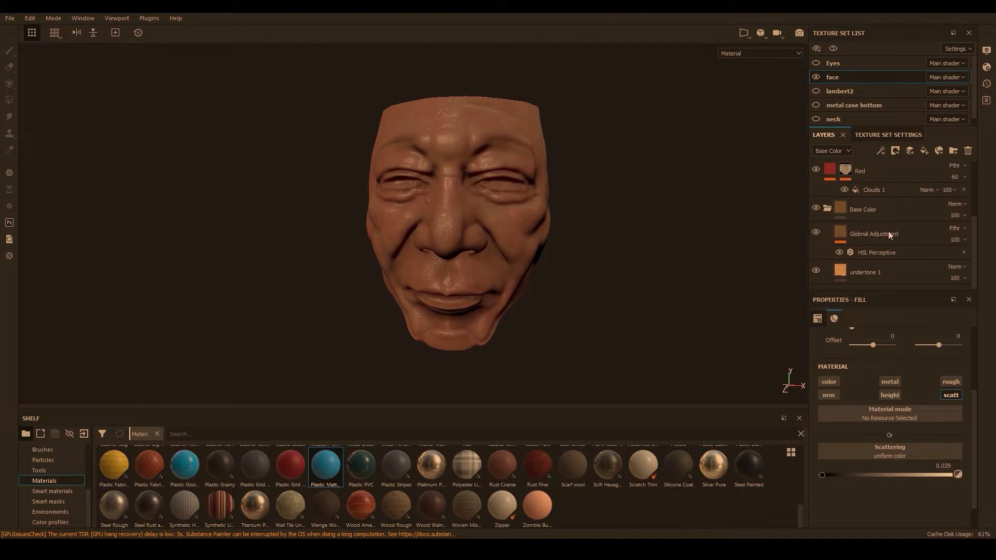
pyautogui.scroll(2, 875, 278)
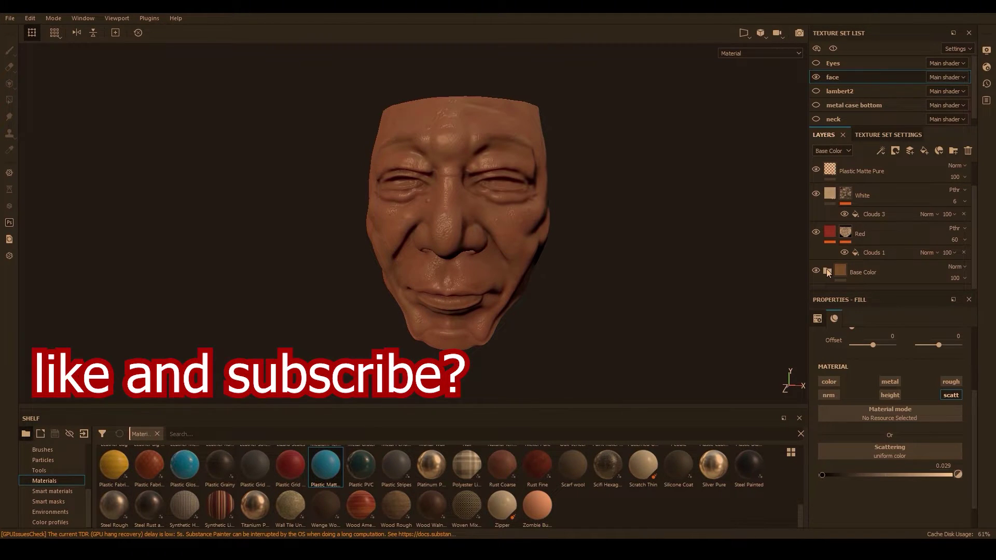
pyautogui.scroll(-3, 826, 268)
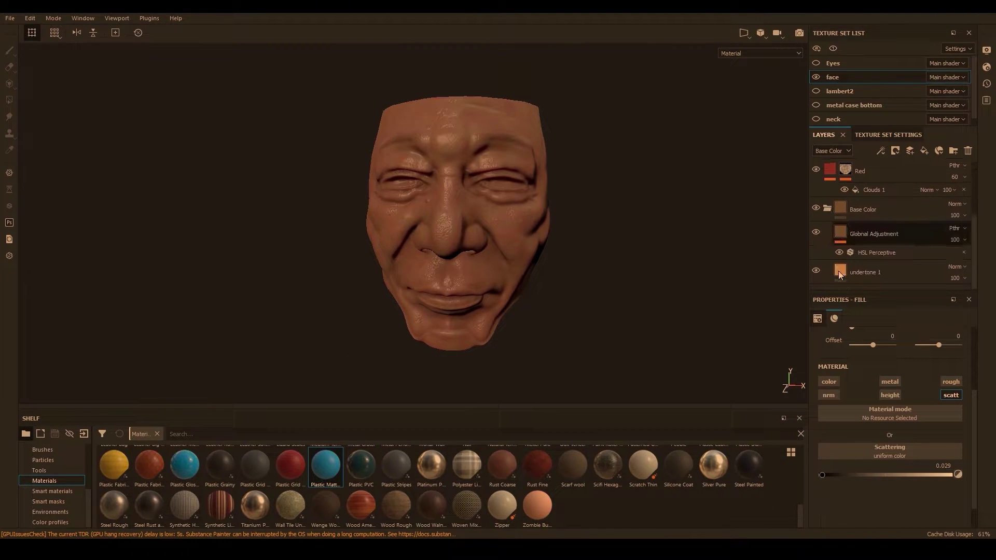
pyautogui.click(882, 268)
pyautogui.click(882, 467)
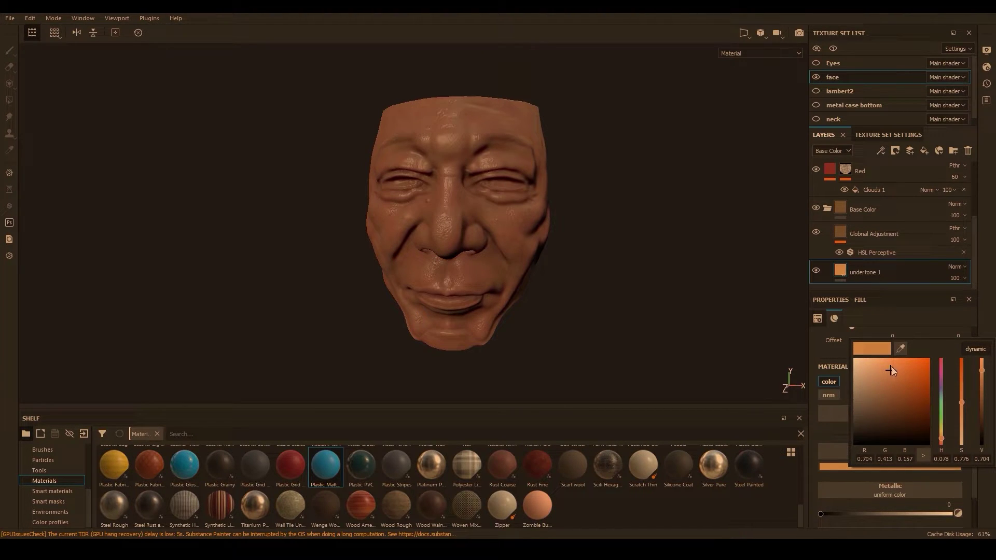
pyautogui.moveTo(887, 371); pyautogui.dragTo(890, 386)
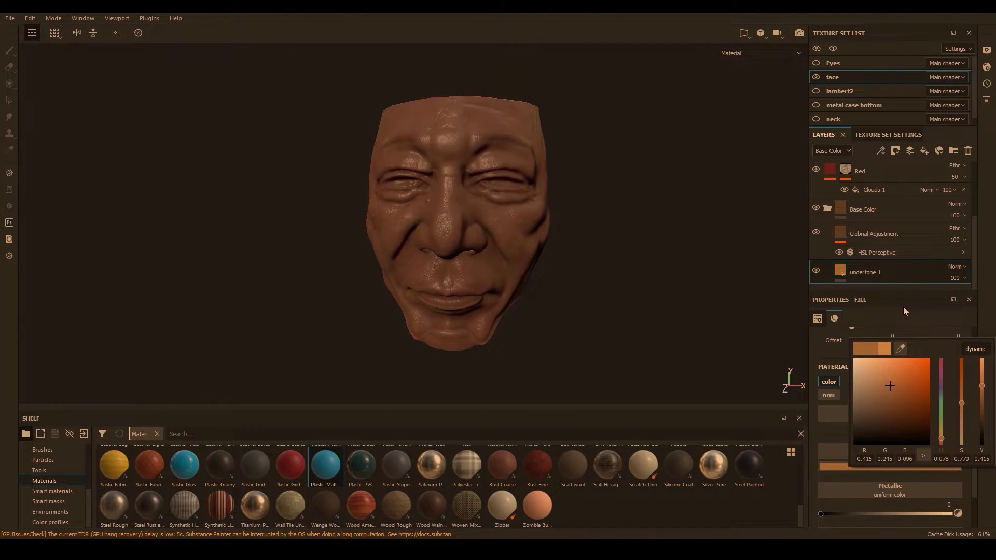
pyautogui.click(826, 207)
pyautogui.click(826, 207)
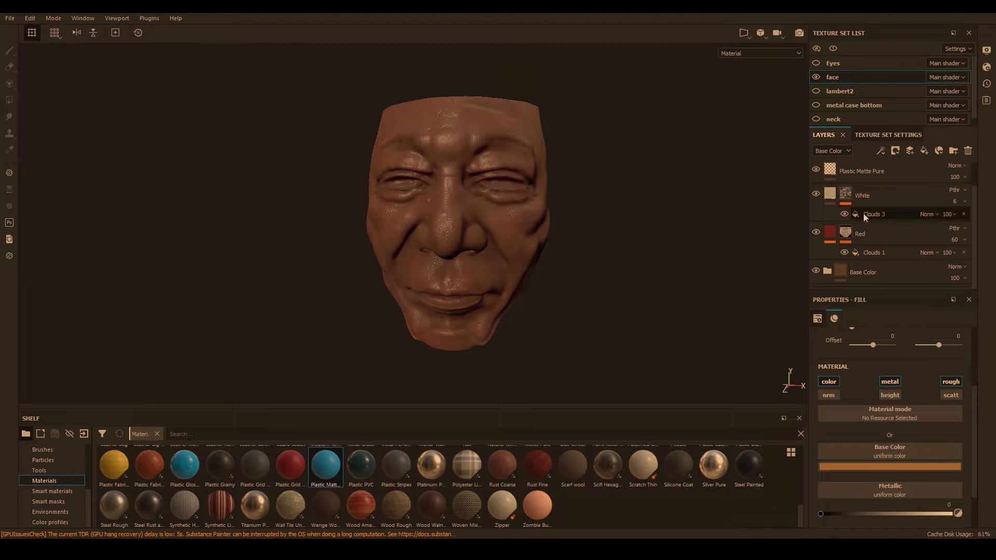
pyautogui.scroll(1, 883, 253)
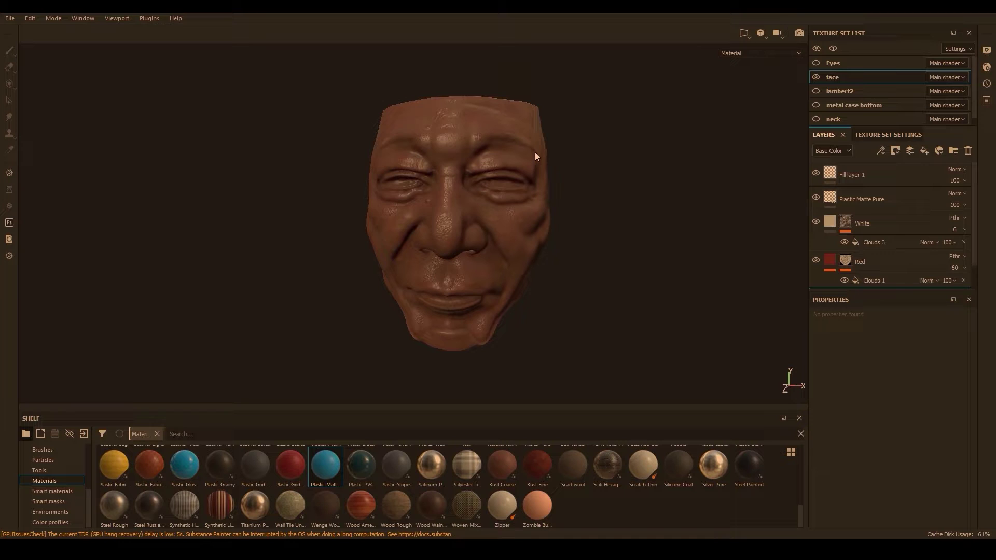
# - Add a paint layer above Fill layer 1 and name it Dark Areas
pyautogui.click(890, 170)
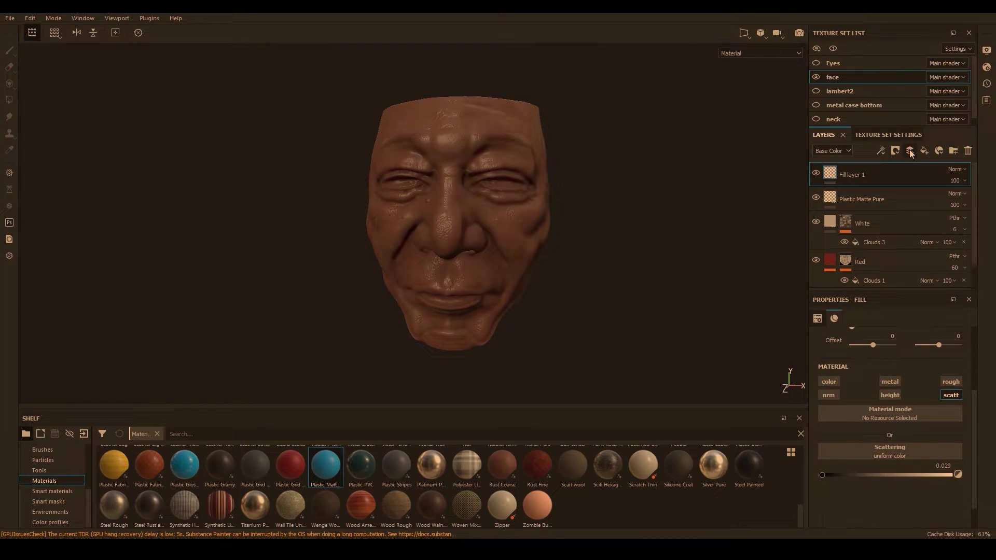
pyautogui.click(910, 152)
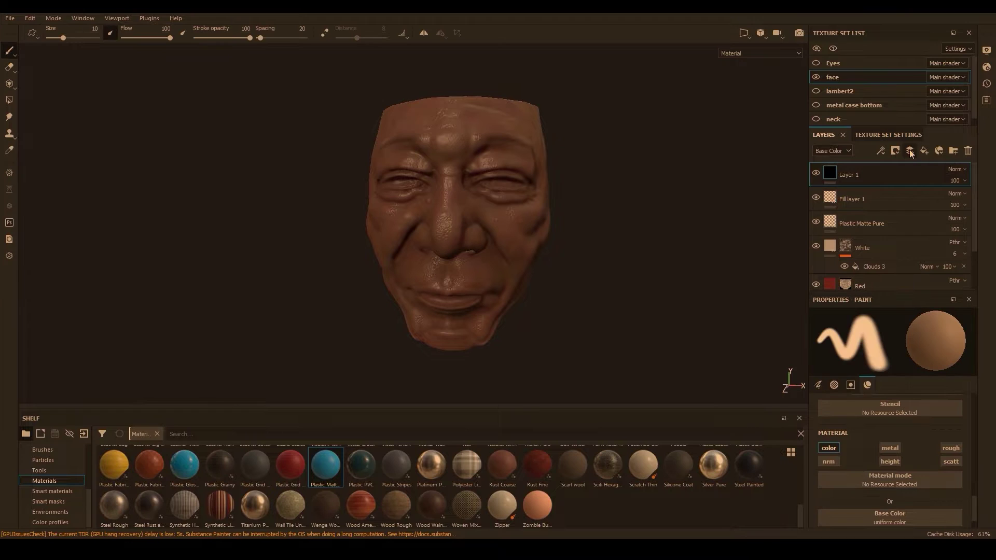
pyautogui.doubleClick(852, 176)
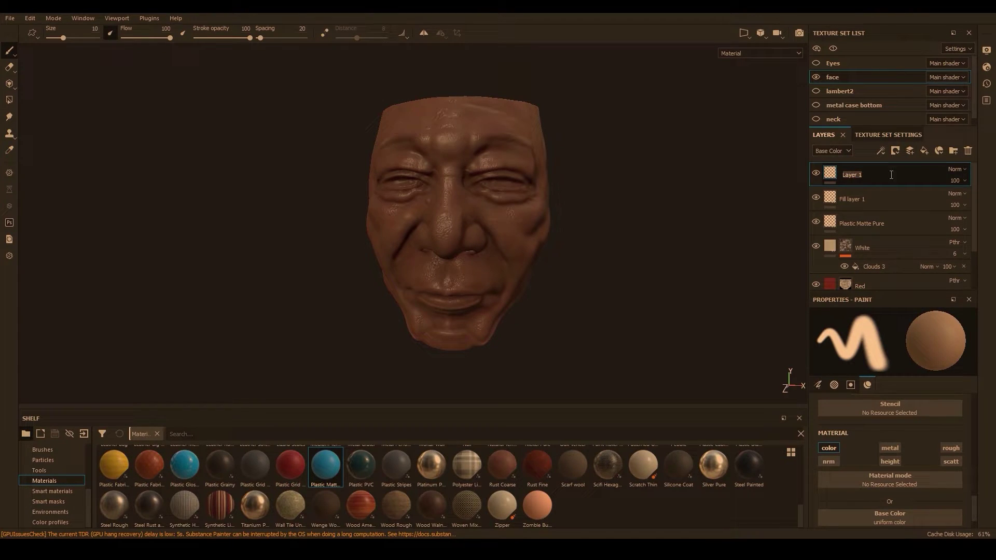
pyautogui.write('Dark Areas')
pyautogui.press('Return')
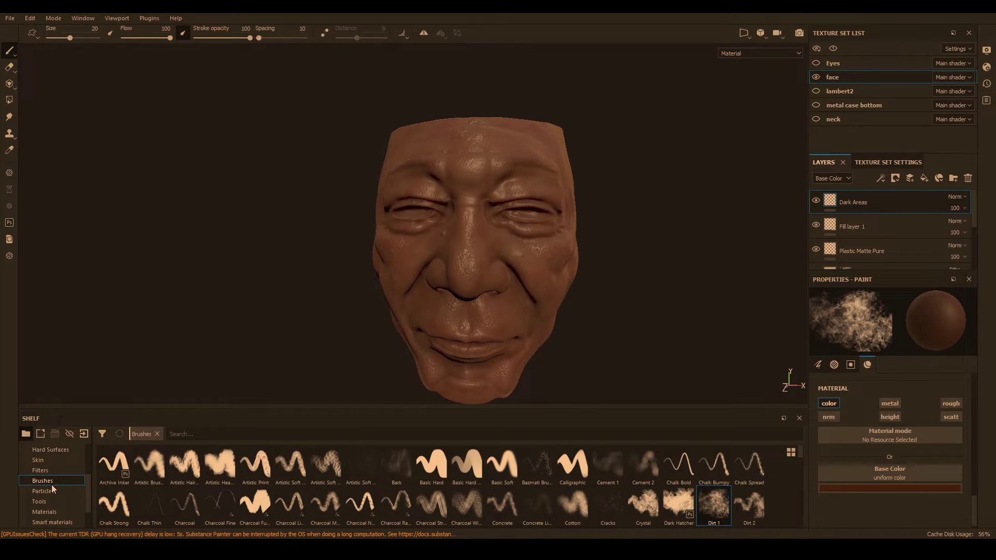
# - Choose the Dirt 1 brush and set its paint color to a dark brown of RGB 0.082, 0.024, 0.002
pyautogui.click(52, 489)
pyautogui.click(49, 479)
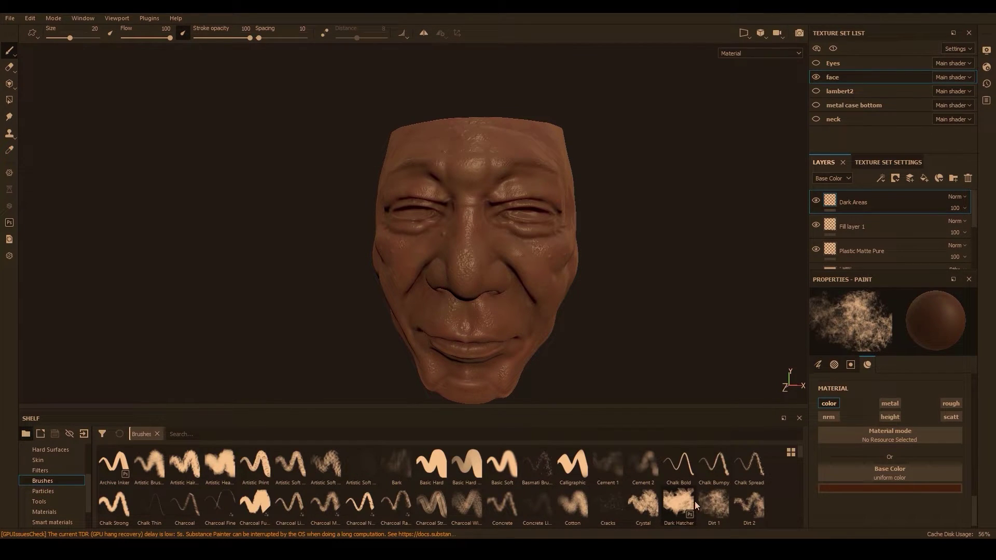
pyautogui.click(678, 501)
pyautogui.click(878, 489)
pyautogui.click(876, 441)
pyautogui.moveTo(877, 440); pyautogui.dragTo(918, 437)
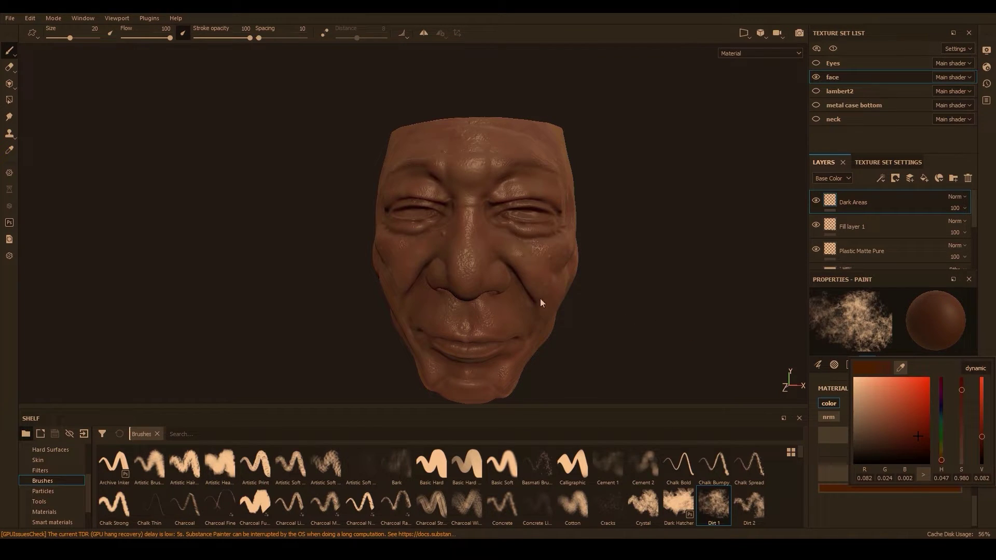
# - Paint dark brown patches symmetrically around the nose, upper lip, cheeks and chin on the Dark Areas layer with brush size 12.5
pyautogui.keyDown('alt'); pyautogui.moveTo(573, 257); pyautogui.dragTo(607, 315, button='right'); pyautogui.keyUp('alt')
pyautogui.keyDown('alt'); pyautogui.moveTo(606, 316); pyautogui.dragTo(613, 311); pyautogui.keyUp('alt')
pyautogui.keyDown('alt'); pyautogui.moveTo(604, 309); pyautogui.dragTo(577, 284, button='right'); pyautogui.keyUp('alt')
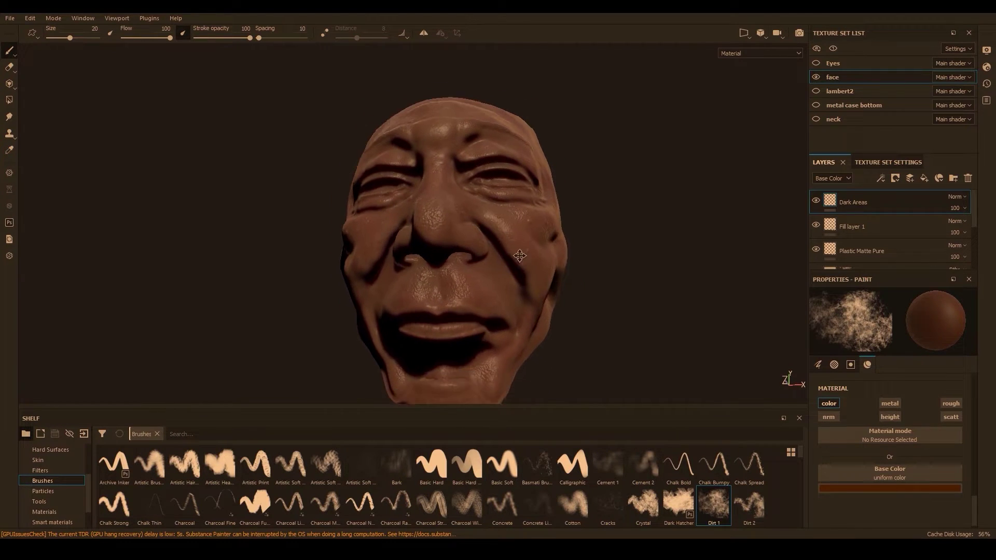
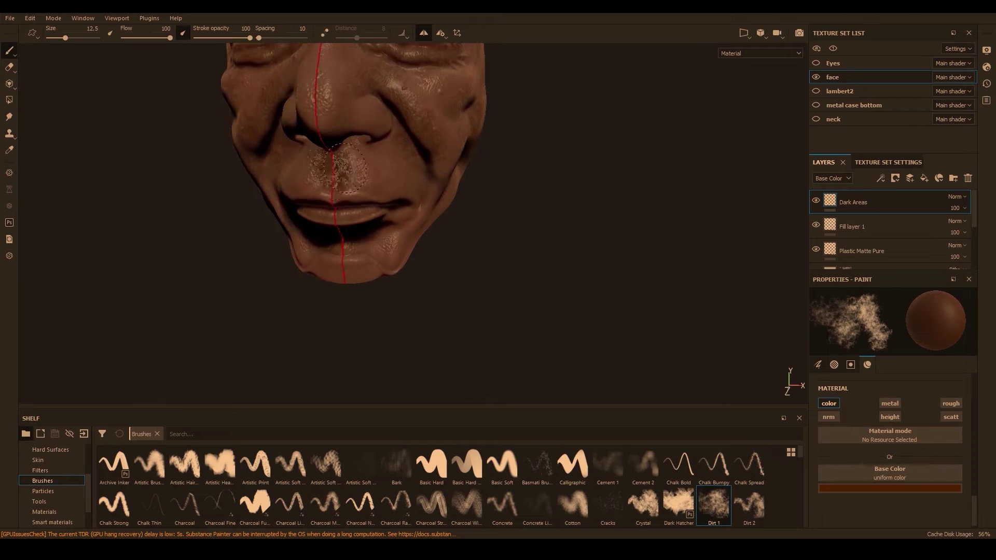
pyautogui.click(424, 204)
pyautogui.keyDown('alt'); pyautogui.moveTo(516, 233); pyautogui.dragTo(440, 228); pyautogui.keyUp('alt')
pyautogui.moveTo(544, 235)
pyautogui.mouseDown()
pyautogui.moveTo(570, 212)
pyautogui.moveTo(569, 78)
pyautogui.mouseUp()
pyautogui.keyDown('alt'); pyautogui.moveTo(568, 78); pyautogui.dragTo(570, 223, button='middle'); pyautogui.keyUp('alt')
pyautogui.moveTo(571, 223)
pyautogui.keyDown('alt'); pyautogui.mouseDown()
pyautogui.moveTo(591, 211)
pyautogui.moveTo(596, 238)
pyautogui.moveTo(469, 233)
pyautogui.moveTo(468, 248)
pyautogui.mouseUp(); pyautogui.keyUp('alt')
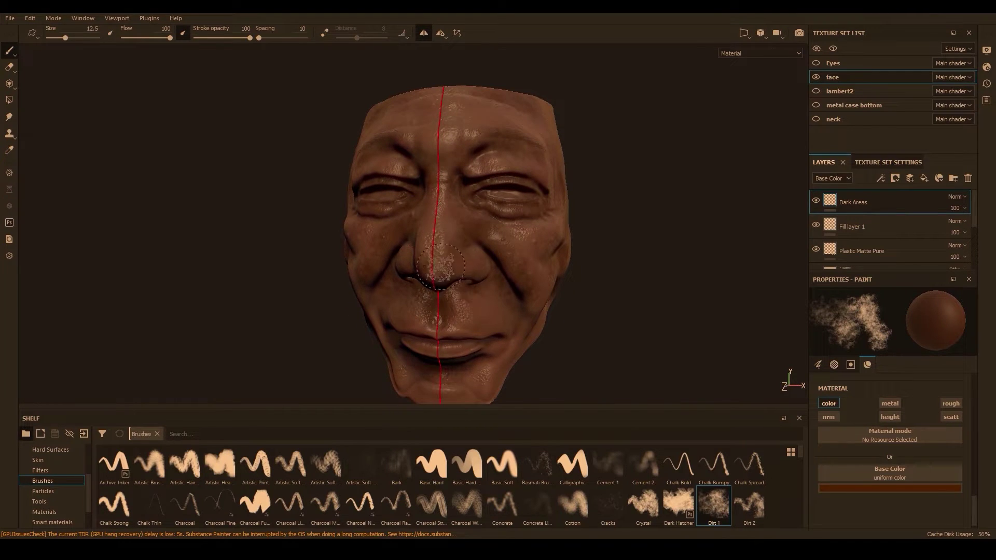
pyautogui.scroll(-2, 544, 292)
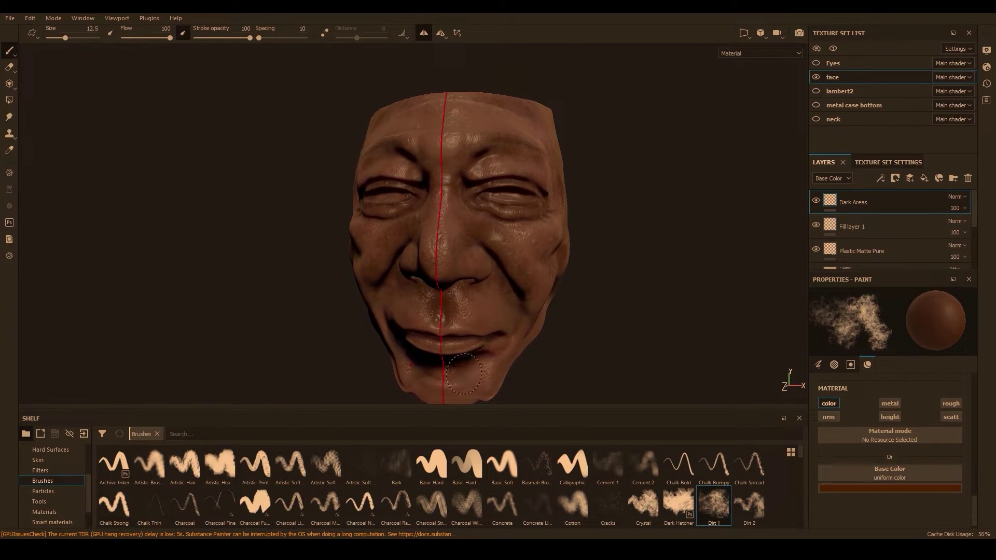
# - Reduce the opacity of the Dark Areas layer to 38
pyautogui.click(959, 209)
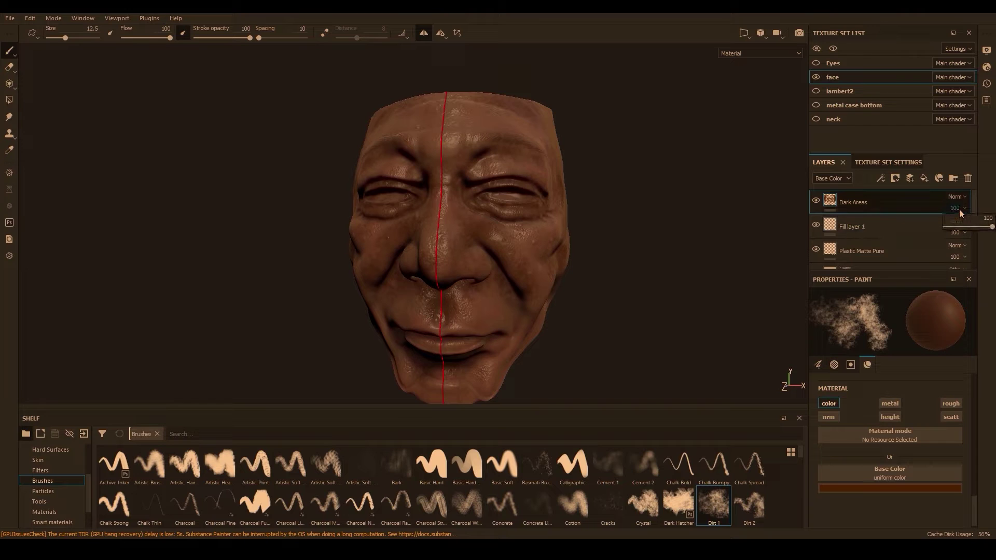
pyautogui.moveTo(973, 233)
pyautogui.mouseDown()
pyautogui.moveTo(947, 233)
pyautogui.moveTo(978, 232)
pyautogui.moveTo(962, 232)
pyautogui.mouseUp()
pyautogui.keyDown('alt'); pyautogui.moveTo(723, 234); pyautogui.dragTo(574, 238); pyautogui.keyUp('alt')
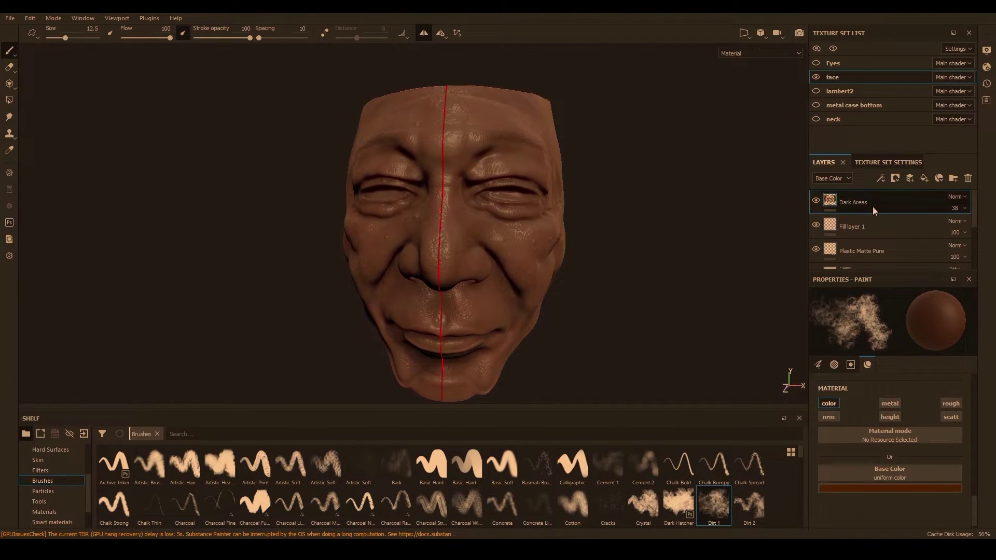
# - Add a new paint layer above Dark Areas and set the brush color to a lighter reddish brown
pyautogui.click(911, 177)
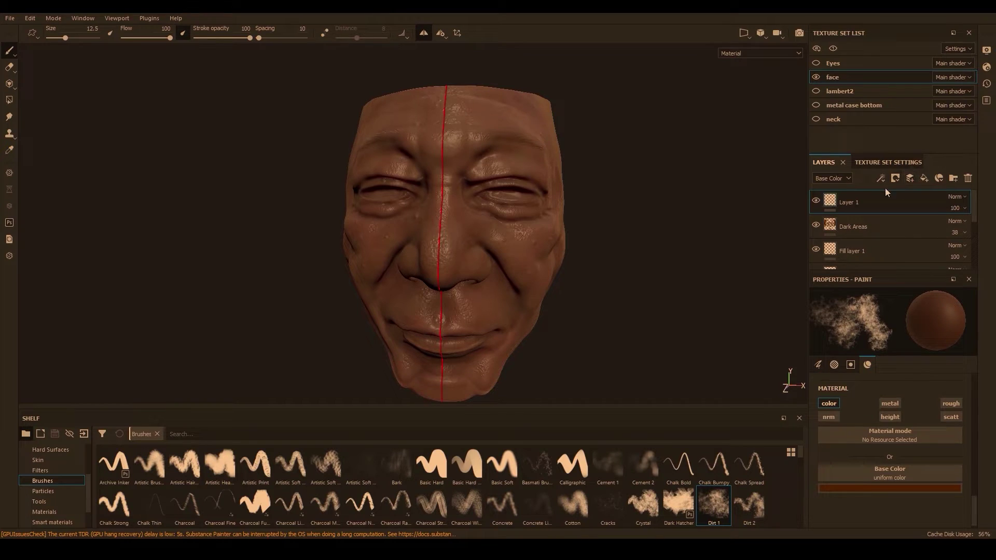
pyautogui.click(869, 489)
pyautogui.moveTo(882, 396); pyautogui.dragTo(884, 427)
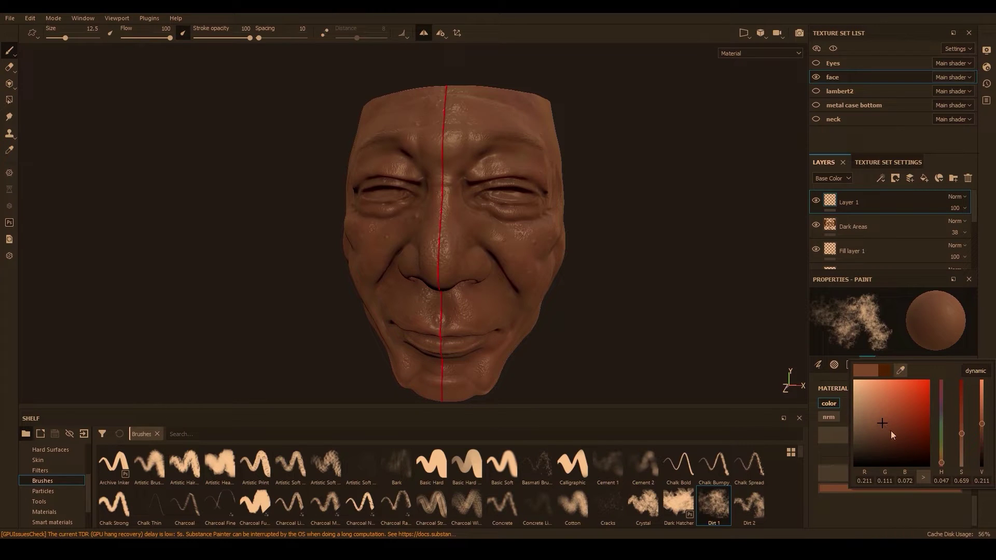
# - Paint the lighter brown symmetrically over the nose, eyelids and upper lip on the new layer with the Dirt 1 brush
pyautogui.keyDown('alt'); pyautogui.moveTo(632, 251); pyautogui.dragTo(586, 254); pyautogui.keyUp('alt')
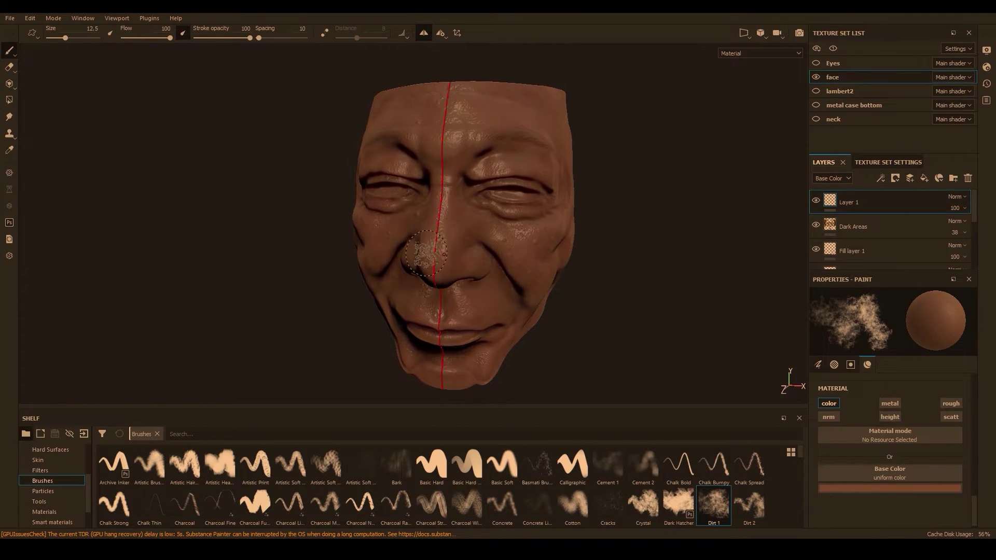
pyautogui.moveTo(426, 262)
pyautogui.keyDown('alt'); pyautogui.mouseDown()
pyautogui.moveTo(511, 257)
pyautogui.moveTo(482, 207)
pyautogui.mouseUp(); pyautogui.keyUp('alt')
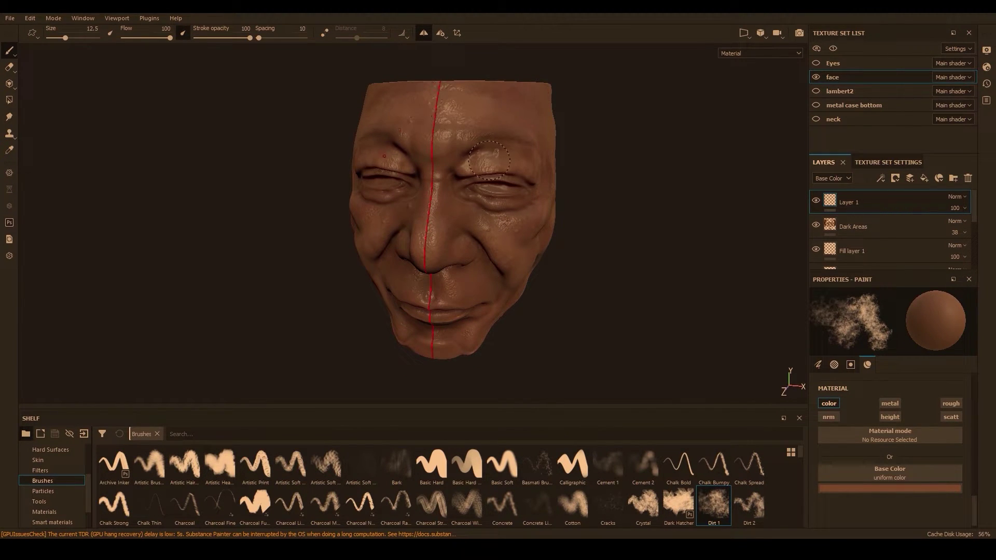
pyautogui.keyDown('alt'); pyautogui.moveTo(515, 270); pyautogui.dragTo(452, 287); pyautogui.keyUp('alt')
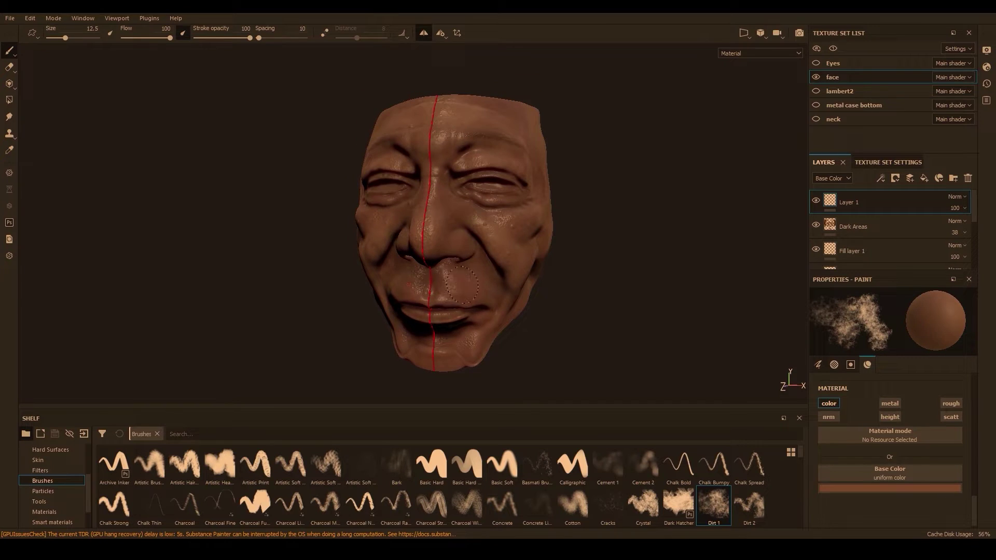
pyautogui.moveTo(482, 352)
pyautogui.keyDown('alt'); pyautogui.mouseDown()
pyautogui.moveTo(472, 345)
pyautogui.moveTo(498, 311)
pyautogui.moveTo(591, 241)
pyautogui.moveTo(597, 259)
pyautogui.mouseUp(); pyautogui.keyUp('alt')
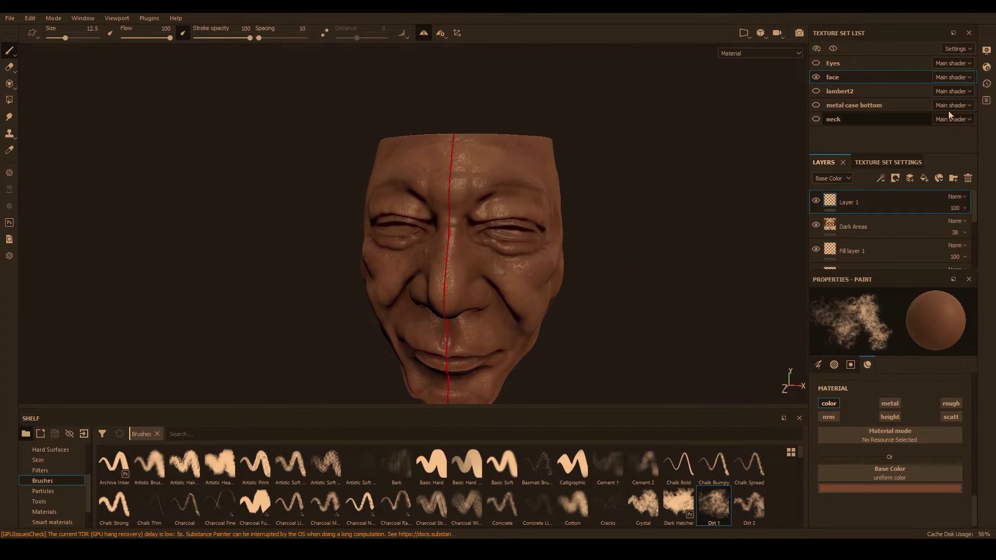
# - Reduce the lighter brown paint layer's opacity to 32 and rename it highlights
pyautogui.click(968, 208)
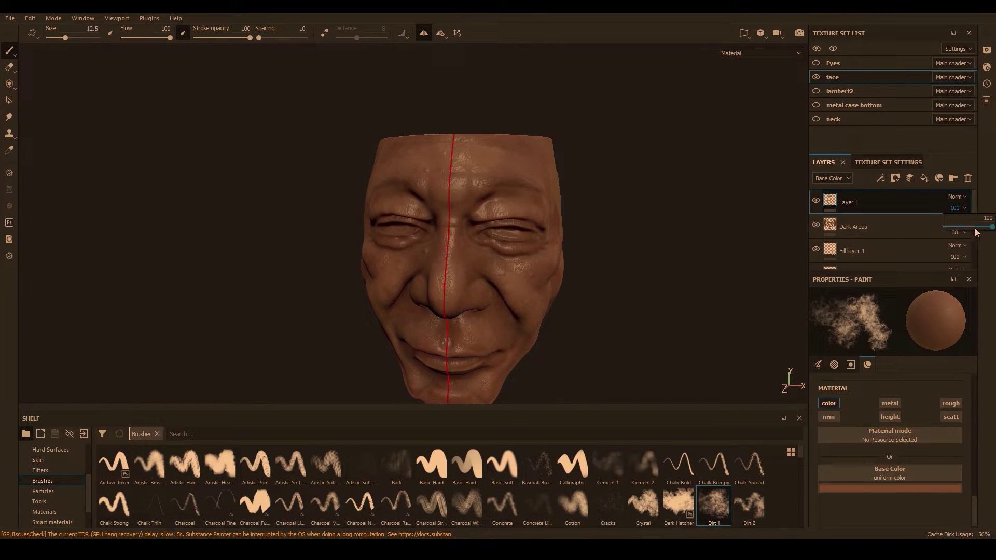
pyautogui.moveTo(965, 225)
pyautogui.mouseDown()
pyautogui.moveTo(936, 231)
pyautogui.moveTo(962, 232)
pyautogui.mouseUp()
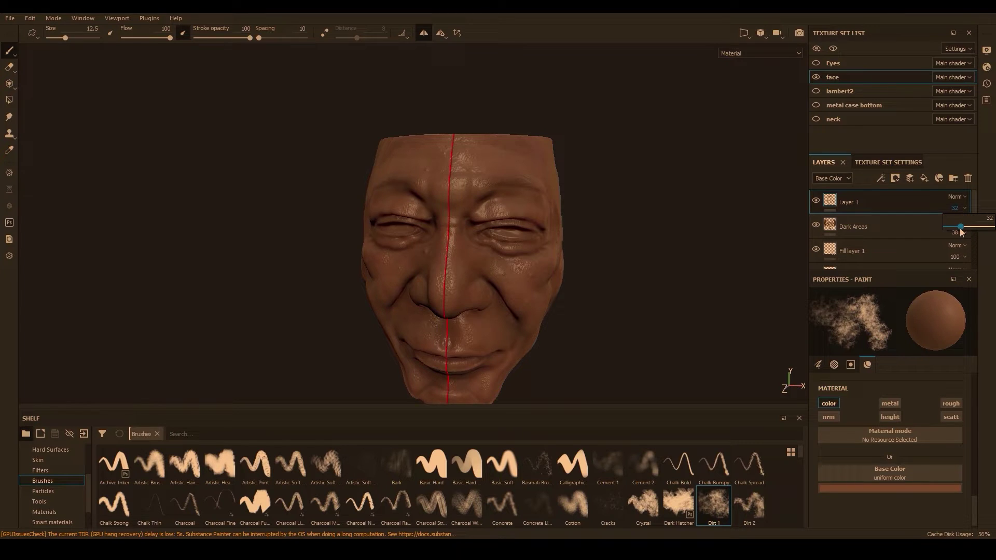
pyautogui.keyDown('alt'); pyautogui.moveTo(617, 235); pyautogui.dragTo(302, 180); pyautogui.keyUp('alt')
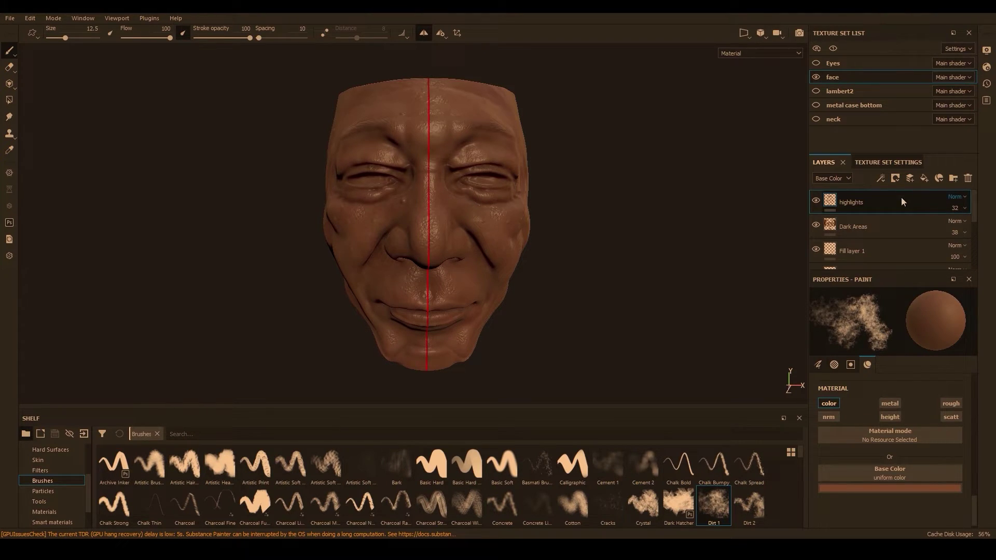
# - Add a new paint layer above highlights and set the brush's base color to a deep red
pyautogui.click(910, 179)
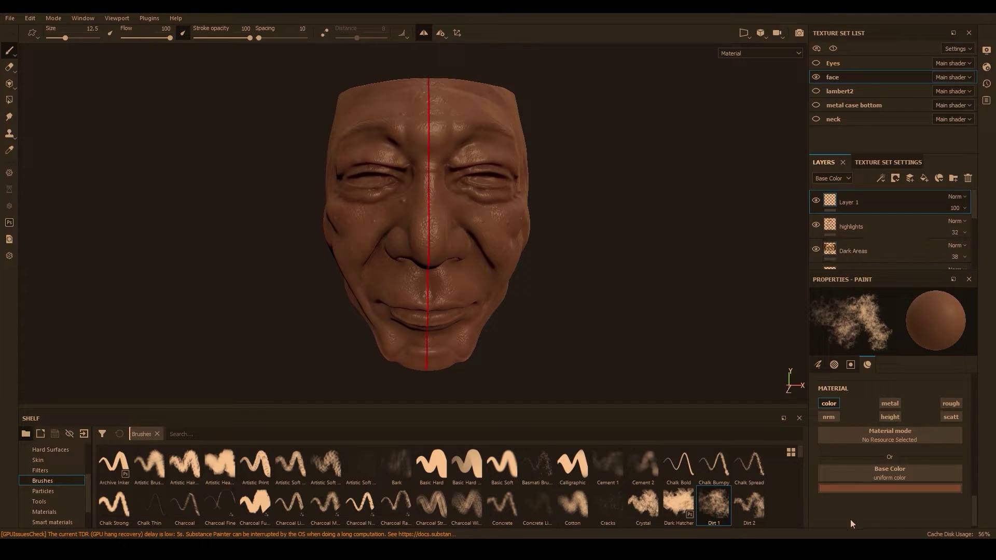
pyautogui.click(876, 490)
pyautogui.click(906, 410)
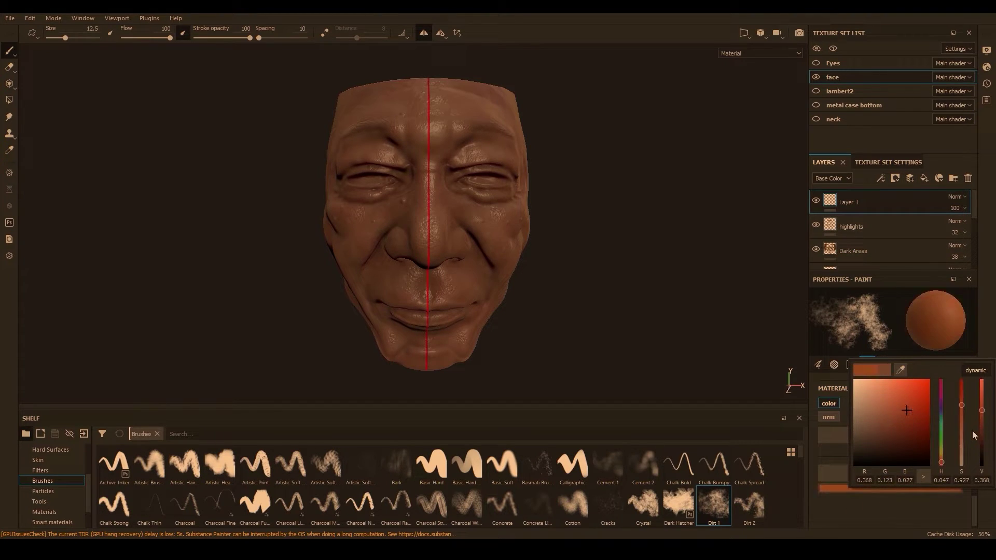
pyautogui.click(940, 464)
pyautogui.moveTo(906, 413); pyautogui.dragTo(897, 424)
# - Paint red patches symmetrically across the face on the new layer and set its opacity to 23
pyautogui.moveTo(539, 241)
pyautogui.keyDown('alt'); pyautogui.mouseDown()
pyautogui.moveTo(490, 228)
pyautogui.moveTo(502, 236)
pyautogui.moveTo(509, 228)
pyautogui.mouseUp(); pyautogui.keyUp('alt')
pyautogui.click(962, 208)
pyautogui.moveTo(960, 226); pyautogui.dragTo(958, 227)
pyautogui.moveTo(497, 185)
pyautogui.keyDown('alt'); pyautogui.mouseDown()
pyautogui.moveTo(527, 186)
pyautogui.moveTo(503, 189)
pyautogui.mouseUp(); pyautogui.keyUp('alt')
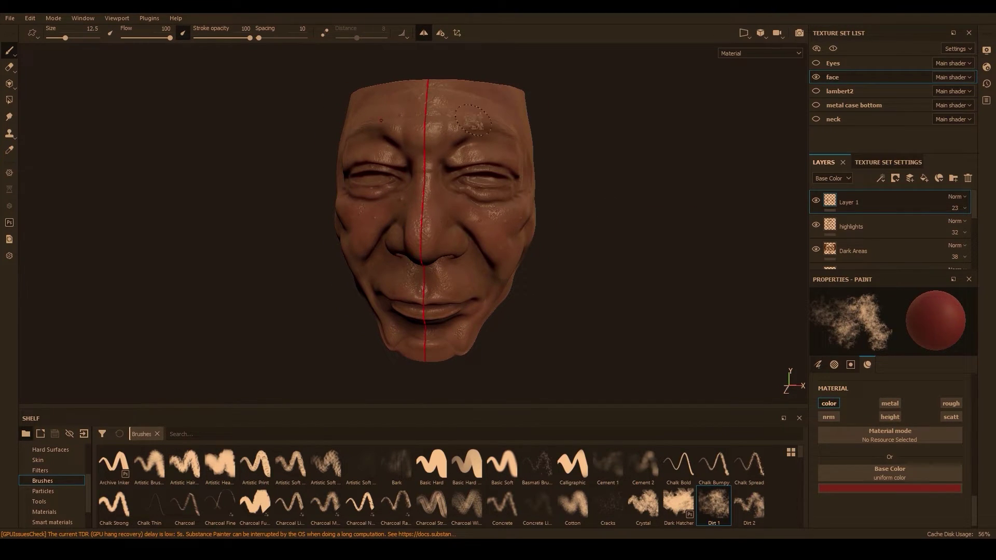
pyautogui.moveTo(562, 283)
pyautogui.keyDown('alt'); pyautogui.mouseDown()
pyautogui.moveTo(550, 173)
pyautogui.moveTo(625, 182)
pyautogui.mouseUp(); pyautogui.keyUp('alt')
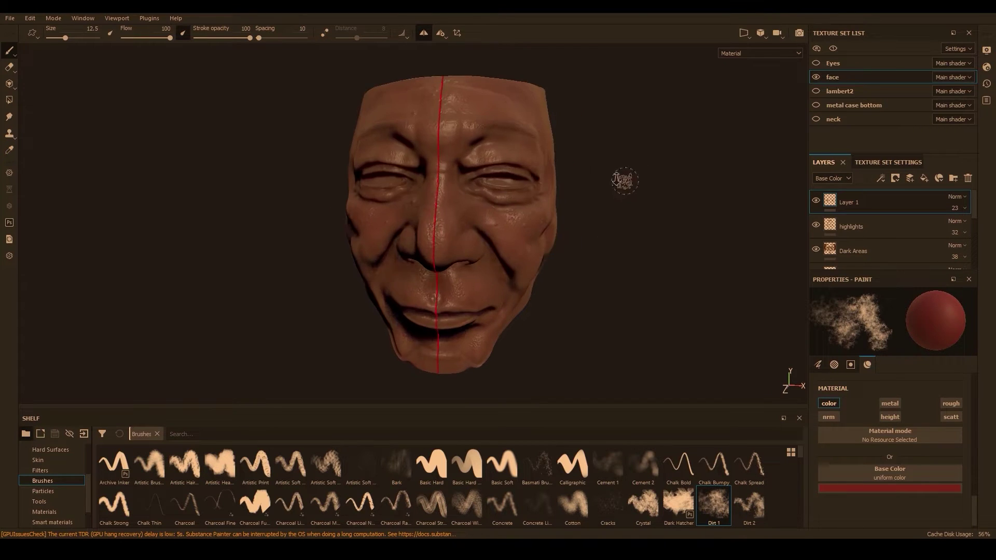
# - Reduce the red paint layer's opacity to 18 and rename it Red lights
pyautogui.scroll(-1, 625, 182)
pyautogui.click(961, 208)
pyautogui.moveTo(957, 227); pyautogui.dragTo(954, 229)
pyautogui.keyDown('alt'); pyautogui.moveTo(591, 228); pyautogui.dragTo(581, 248); pyautogui.keyUp('alt')
pyautogui.scroll(2, 526, 192)
pyautogui.scroll(-2, 512, 284)
pyautogui.keyDown('alt'); pyautogui.moveTo(508, 216); pyautogui.dragTo(471, 284); pyautogui.keyUp('alt')
pyautogui.doubleClick(857, 199)
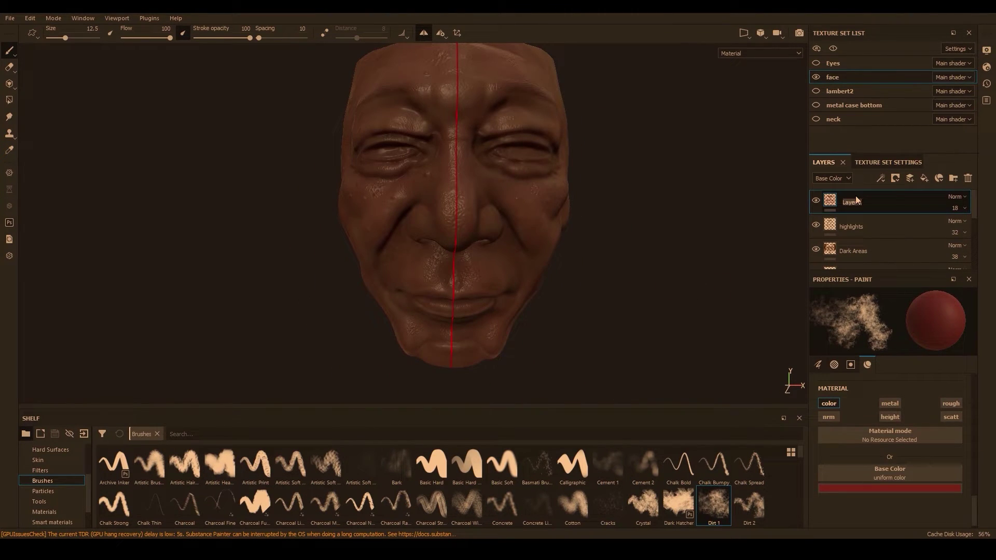
pyautogui.write('Paint')
pyautogui.press('Return')
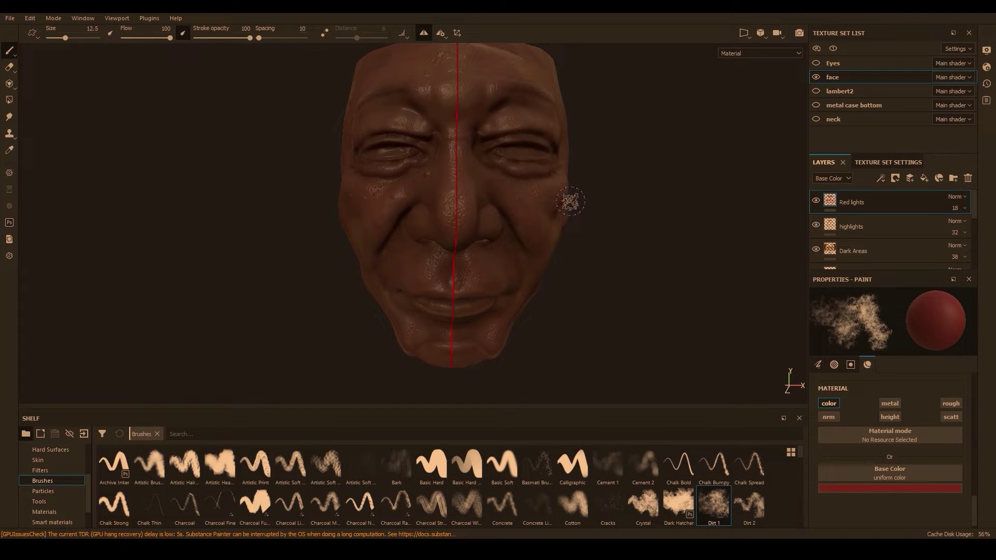
# - Add a paint layer named old scars and restrict its brush to normal and height, with a height of -0.4241
pyautogui.keyDown('alt'); pyautogui.moveTo(611, 205); pyautogui.dragTo(667, 207); pyautogui.keyUp('alt')
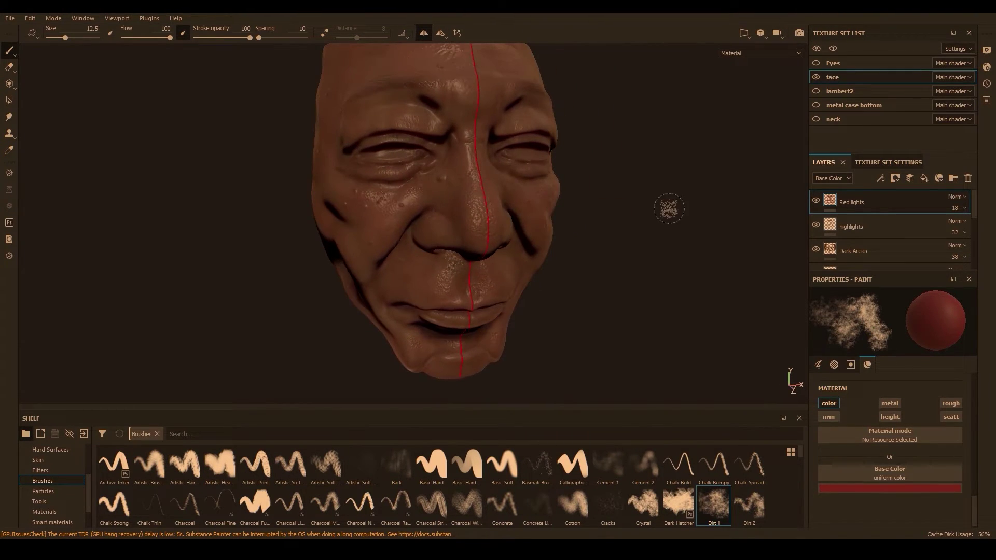
pyautogui.click(909, 179)
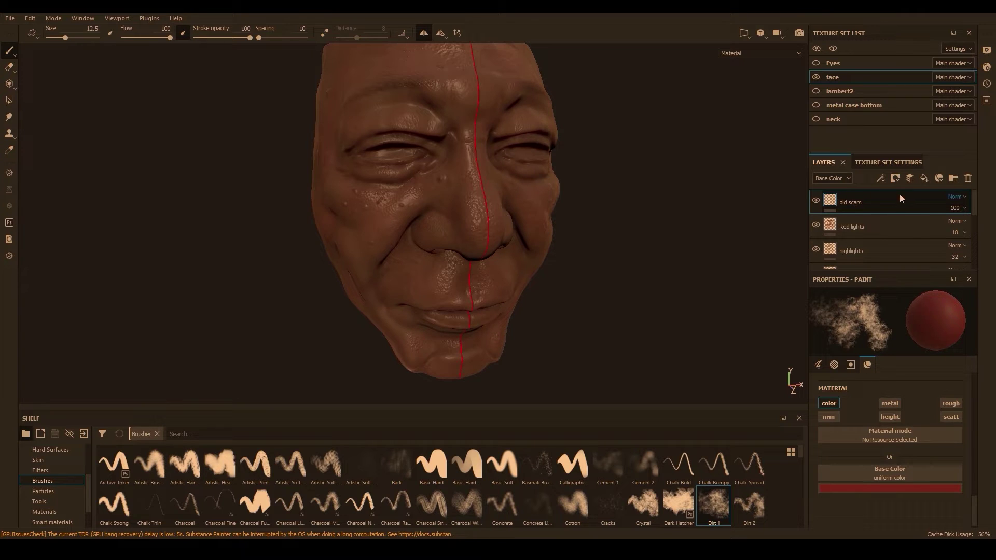
pyautogui.click(832, 403)
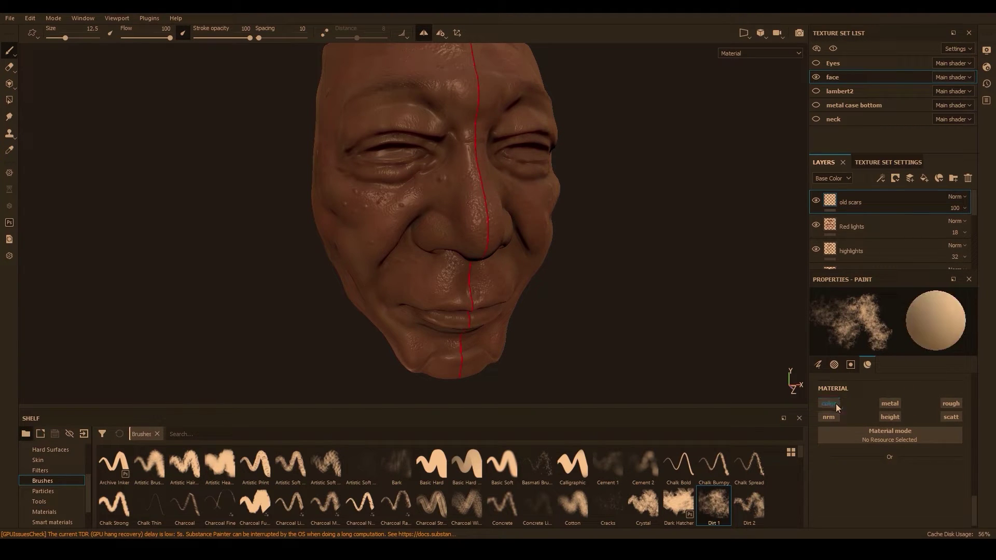
pyautogui.click(890, 416)
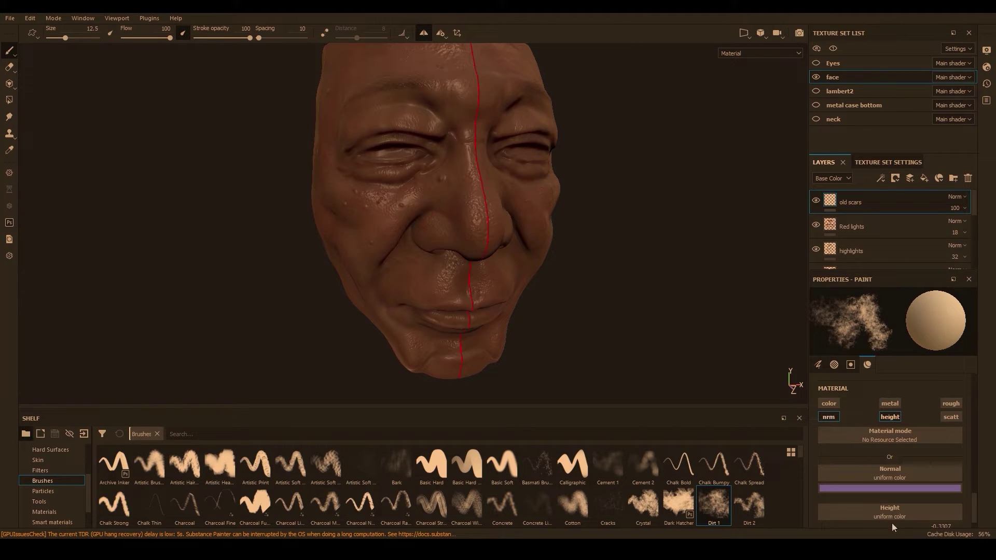
pyautogui.scroll(-1, 881, 477)
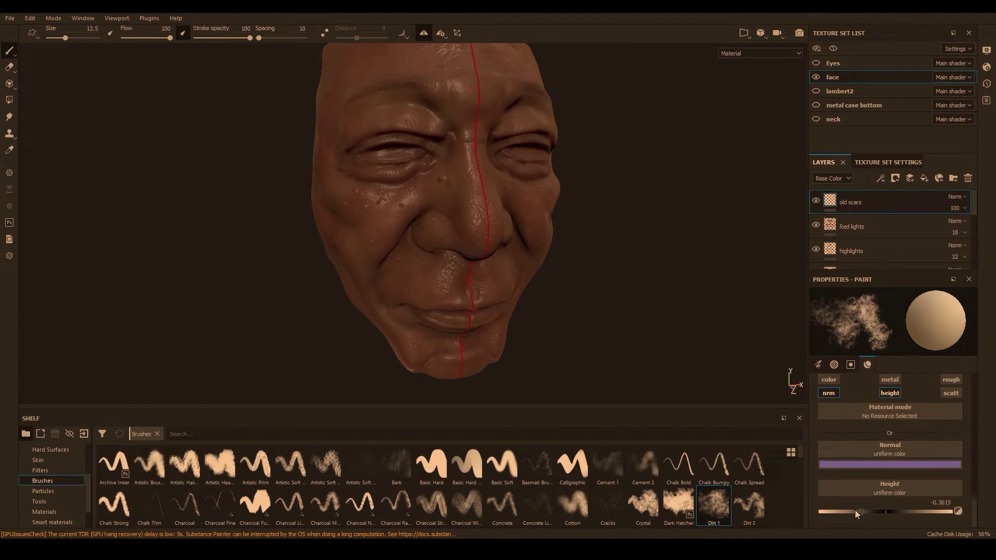
pyautogui.moveTo(853, 512); pyautogui.dragTo(857, 512)
# - Choose the sharp thin-line shape alpha for the brush and turn symmetry off
pyautogui.scroll(3, 69, 465)
pyautogui.click(57, 470)
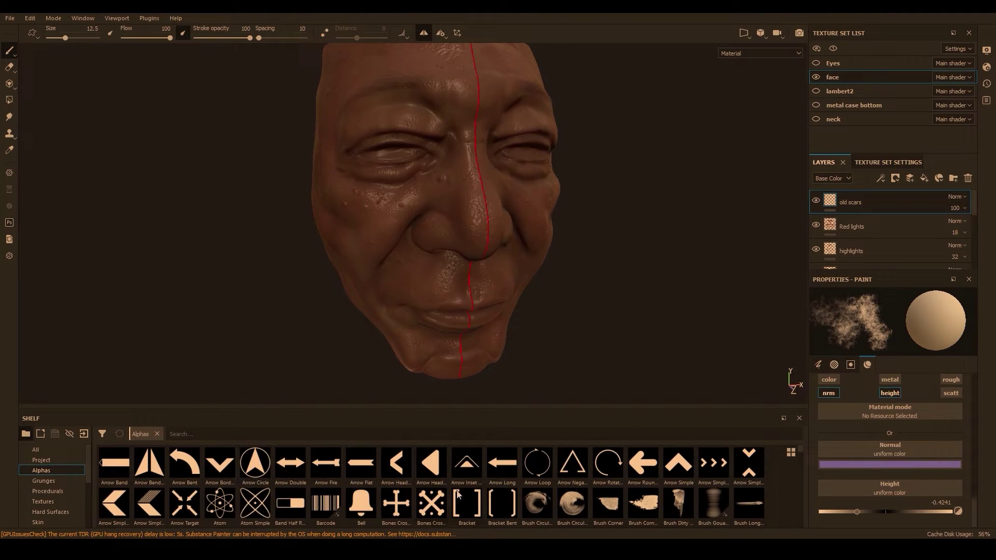
pyautogui.scroll(-10, 443, 492)
pyautogui.click(672, 515)
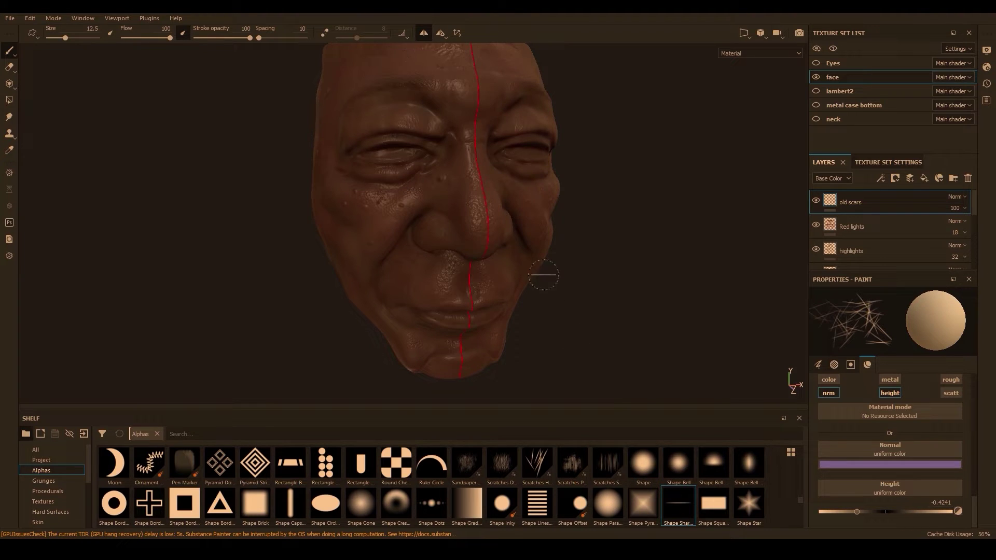
pyautogui.keyDown('alt'); pyautogui.moveTo(523, 251); pyautogui.dragTo(469, 231); pyautogui.keyUp('alt')
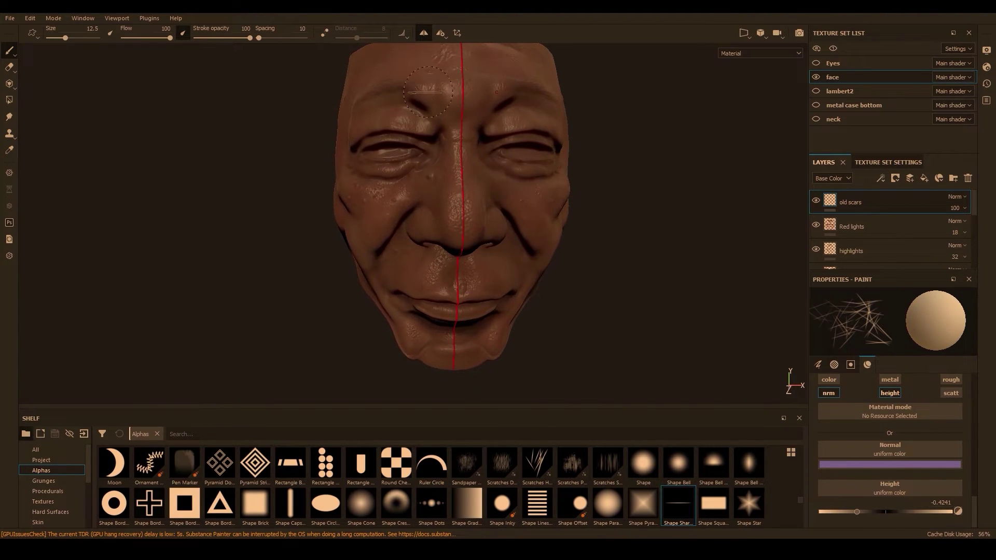
pyautogui.click(423, 33)
# - Stamp thin scar lines on the face with the sharp line alpha at a brush size of about 10
pyautogui.keyDown('alt'); pyautogui.moveTo(584, 213); pyautogui.dragTo(570, 190); pyautogui.keyUp('alt')
pyautogui.keyDown('alt'); pyautogui.moveTo(570, 189); pyautogui.dragTo(569, 409, button='right'); pyautogui.keyUp('alt')
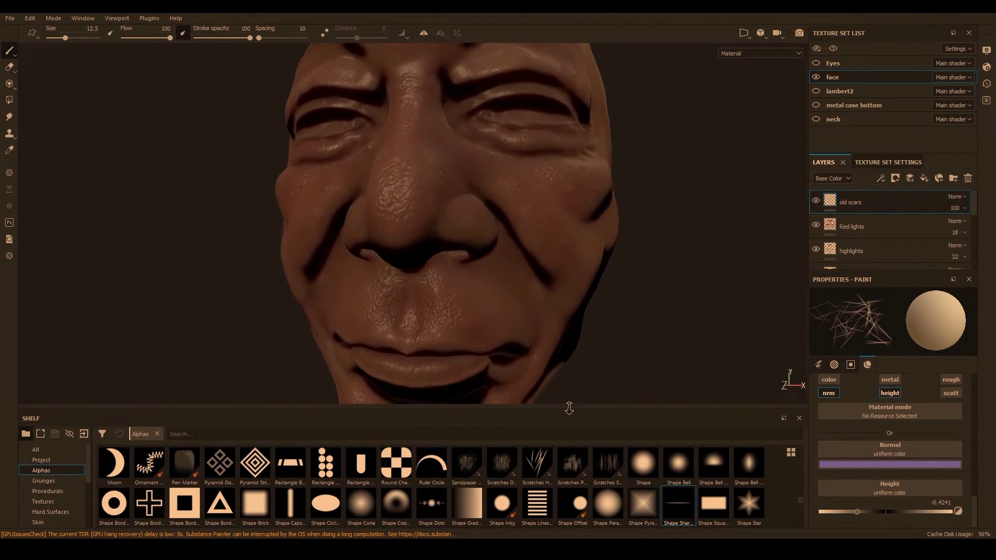
pyautogui.keyDown('alt'); pyautogui.moveTo(495, 320); pyautogui.dragTo(500, 283, button='middle'); pyautogui.keyUp('alt')
pyautogui.keyDown('alt'); pyautogui.moveTo(500, 283); pyautogui.dragTo(555, 267); pyautogui.keyUp('alt')
pyautogui.keyDown('alt'); pyautogui.moveTo(528, 195); pyautogui.dragTo(526, 319, button='right'); pyautogui.keyUp('alt')
pyautogui.keyDown('ctrl'); pyautogui.moveTo(494, 259); pyautogui.dragTo(491, 259); pyautogui.keyUp('ctrl')
pyautogui.click(475, 219)
pyautogui.keyDown('ctrl'); pyautogui.moveTo(565, 184); pyautogui.dragTo(551, 184, button='right'); pyautogui.keyUp('ctrl')
pyautogui.moveTo(551, 184)
pyautogui.keyDown('alt'); pyautogui.mouseDown()
pyautogui.moveTo(576, 208)
pyautogui.moveTo(539, 189)
pyautogui.mouseUp(); pyautogui.keyUp('alt')
# - Set the brush height to -0.6498 and stamp more scar lines around the brow and forehead
pyautogui.moveTo(856, 511); pyautogui.dragTo(842, 511)
pyautogui.keyDown('alt'); pyautogui.moveTo(322, 244); pyautogui.dragTo(310, 181, button='right'); pyautogui.keyUp('alt')
pyautogui.moveTo(310, 181)
pyautogui.keyDown('alt'); pyautogui.mouseDown()
pyautogui.moveTo(249, 176)
pyautogui.moveTo(400, 156)
pyautogui.mouseUp(); pyautogui.keyUp('alt')
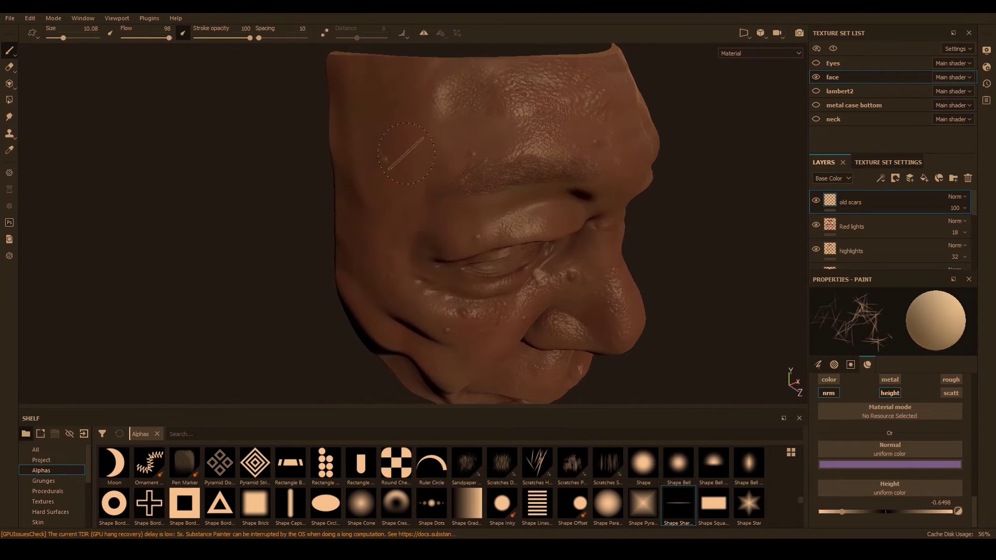
pyautogui.keyDown('ctrl'); pyautogui.moveTo(449, 177); pyautogui.dragTo(493, 177, button='right'); pyautogui.keyUp('ctrl')
pyautogui.click(493, 177)
pyautogui.keyDown('alt'); pyautogui.moveTo(493, 177); pyautogui.dragTo(467, 165); pyautogui.keyUp('alt')
pyautogui.keyDown('ctrl'); pyautogui.moveTo(469, 164); pyautogui.dragTo(425, 165, button='right'); pyautogui.keyUp('ctrl')
pyautogui.keyDown('alt'); pyautogui.moveTo(585, 203); pyautogui.dragTo(552, 184); pyautogui.keyUp('alt')
pyautogui.keyDown('alt'); pyautogui.moveTo(558, 194); pyautogui.dragTo(540, 161, button='right'); pyautogui.keyUp('alt')
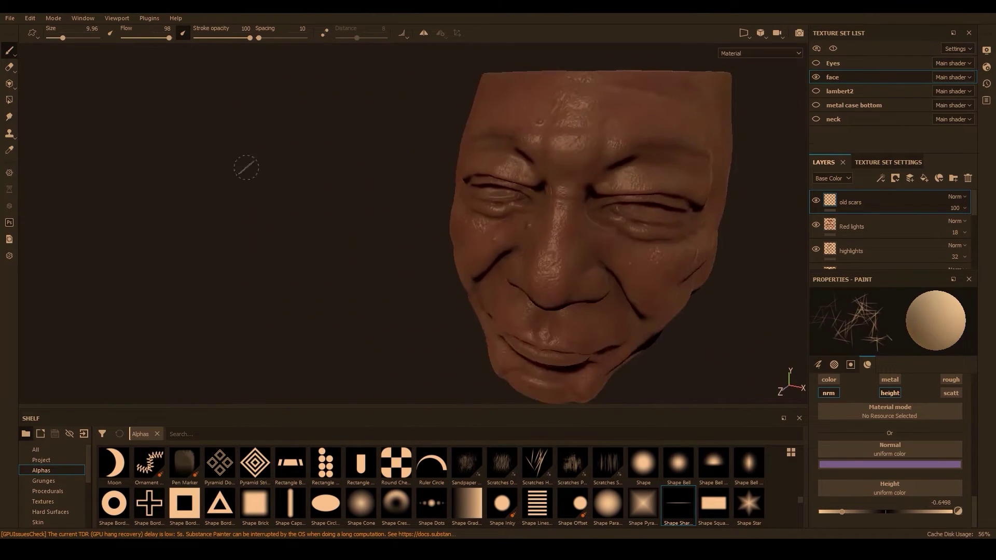
pyautogui.keyDown('alt'); pyautogui.moveTo(570, 296); pyautogui.dragTo(593, 252); pyautogui.keyUp('alt')
# - Switch to the Scratches alpha with V-shaped strokes, enlarge the brush to 15.82 and stamp scratches on the side of the face
pyautogui.keyDown('alt'); pyautogui.moveTo(202, 229); pyautogui.dragTo(363, 234); pyautogui.keyUp('alt')
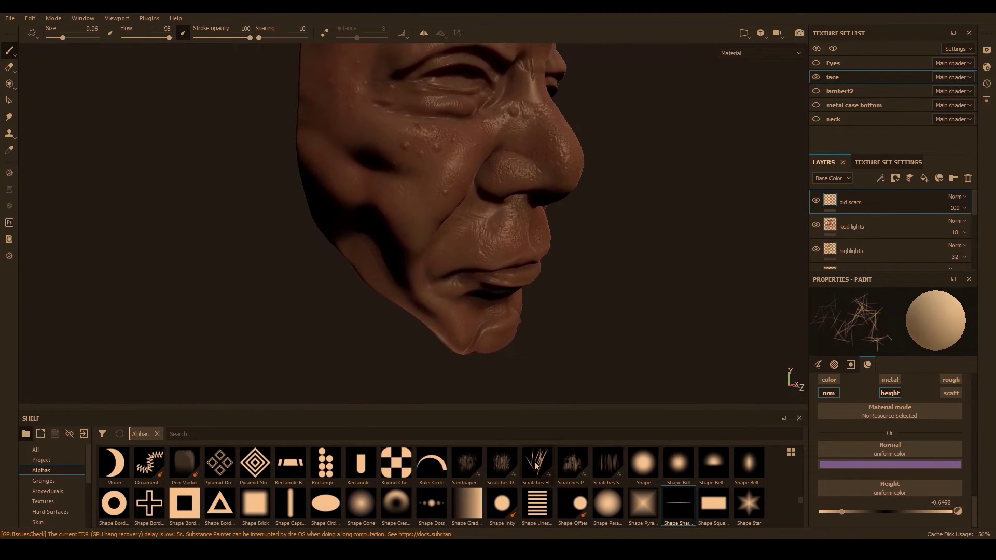
pyautogui.click(537, 464)
pyautogui.keyDown('alt'); pyautogui.moveTo(392, 62); pyautogui.dragTo(462, 179, button='middle'); pyautogui.keyUp('alt')
pyautogui.keyDown('ctrl'); pyautogui.moveTo(418, 107); pyautogui.dragTo(448, 107, button='right'); pyautogui.keyUp('ctrl')
pyautogui.moveTo(441, 155)
pyautogui.keyDown('alt'); pyautogui.mouseDown()
pyautogui.moveTo(647, 233)
pyautogui.moveTo(395, 228)
pyautogui.mouseUp(); pyautogui.keyUp('alt')
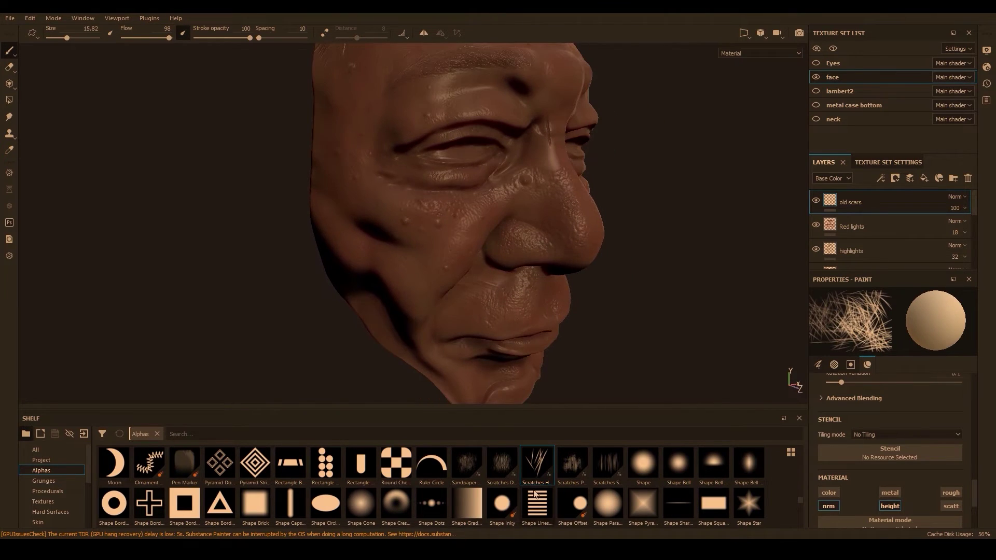
# - Choose the Kyle Brush alpha with dense horizontal scratches and stamp fine wrinkles beside the nose
pyautogui.scroll(-5, 207, 510)
pyautogui.scroll(5, 205, 506)
pyautogui.click(361, 465)
pyautogui.keyDown('alt'); pyautogui.moveTo(518, 269); pyautogui.dragTo(655, 278); pyautogui.keyUp('alt')
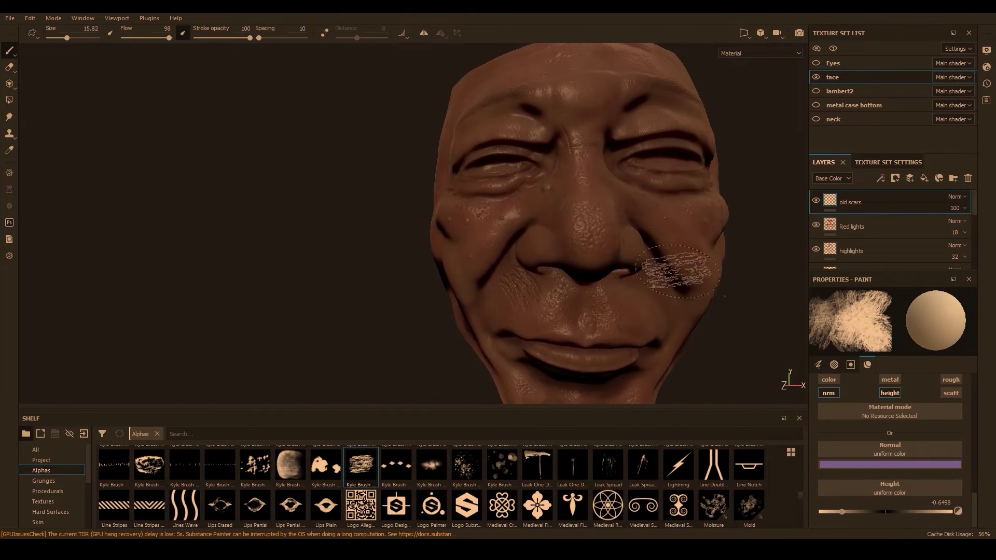
# - Choose the Scratches alpha with thin parallel lines, size the brush to 15.83 and stamp it on the temple
pyautogui.scroll(-3, 702, 506)
pyautogui.click(607, 464)
pyautogui.keyDown('alt'); pyautogui.moveTo(596, 290); pyautogui.dragTo(462, 284); pyautogui.keyUp('alt')
pyautogui.keyDown('ctrl'); pyautogui.moveTo(518, 140); pyautogui.dragTo(615, 138, button='right'); pyautogui.keyUp('ctrl')
pyautogui.moveTo(711, 134)
pyautogui.keyDown('alt'); pyautogui.mouseDown()
pyautogui.moveTo(523, 167)
pyautogui.moveTo(622, 145)
pyautogui.mouseUp(); pyautogui.keyUp('alt')
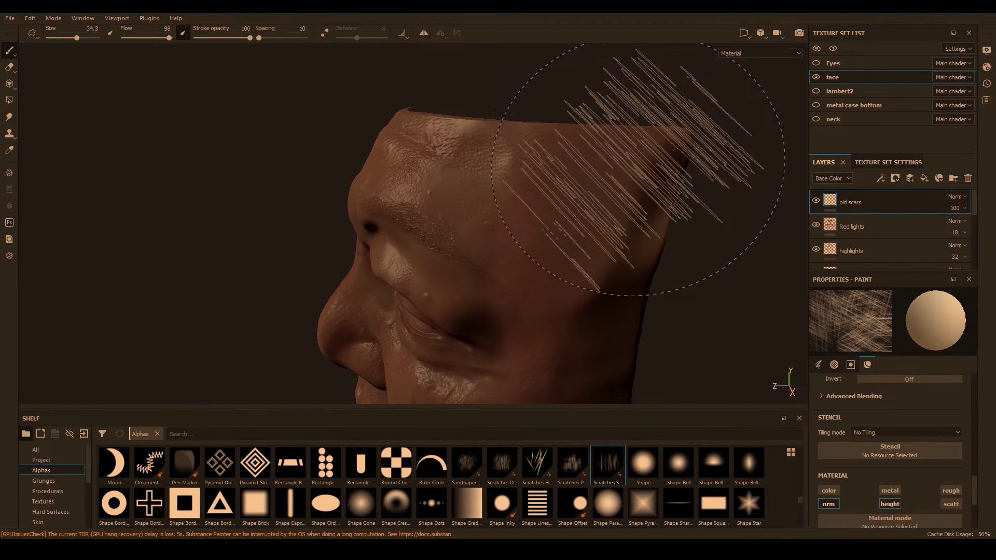
pyautogui.keyDown('ctrl'); pyautogui.moveTo(638, 149); pyautogui.dragTo(542, 152, button='right'); pyautogui.keyUp('ctrl')
pyautogui.click(611, 158)
pyautogui.keyDown('alt'); pyautogui.moveTo(709, 254); pyautogui.dragTo(738, 230); pyautogui.keyUp('alt')
# - Choose the jagged-stroke Kyle Brush alpha and stamp a rough scar on the cheek
pyautogui.scroll(4, 617, 491)
pyautogui.click(572, 469)
pyautogui.keyDown('alt'); pyautogui.moveTo(615, 198); pyautogui.dragTo(570, 269); pyautogui.keyUp('alt')
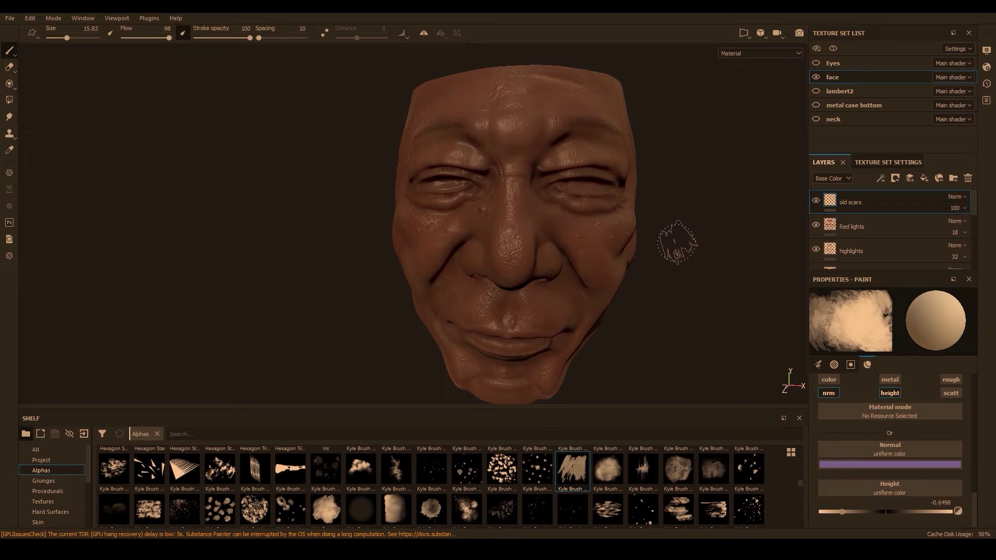
# - Add a paint layer above old scars and name it pores
pyautogui.click(911, 177)
pyautogui.doubleClick(855, 202)
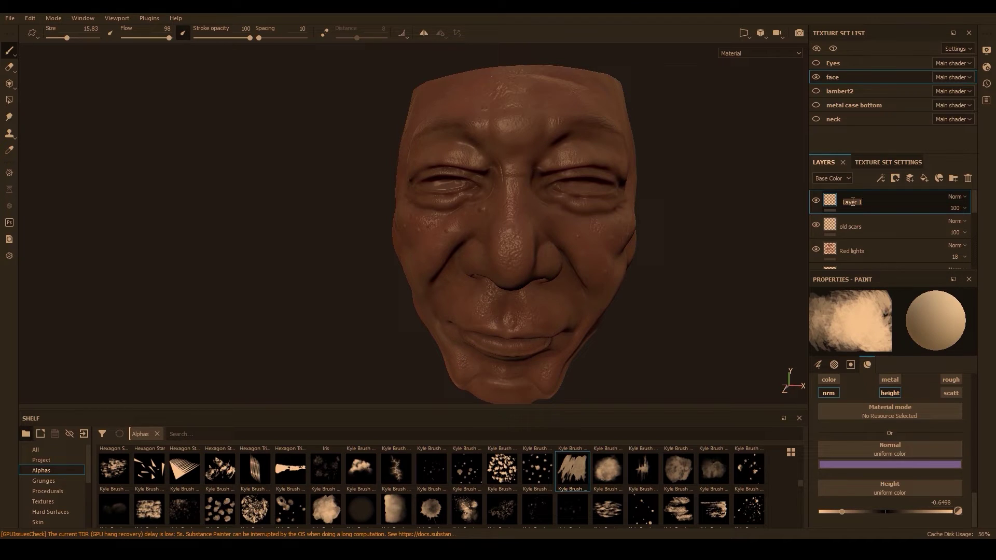
pyautogui.press('Return')
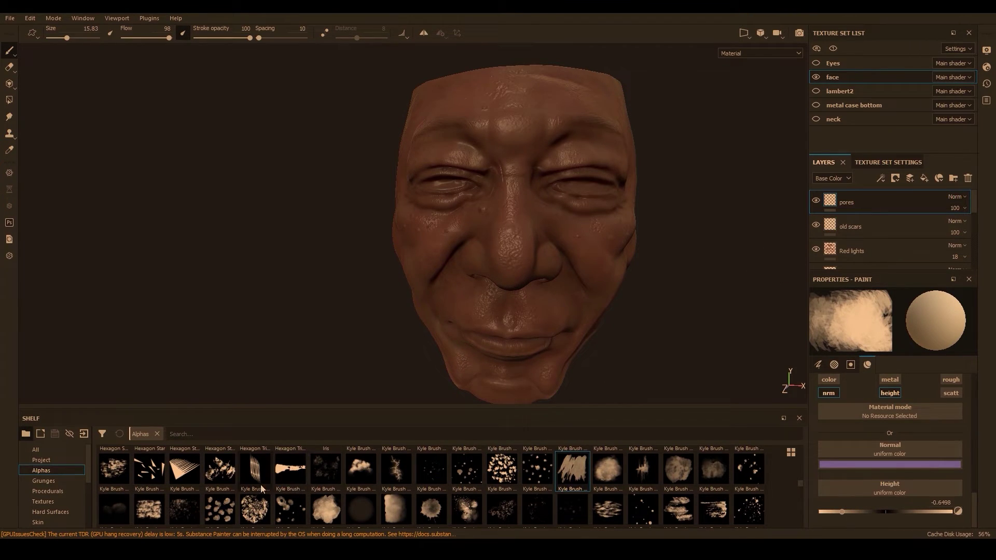
# - Set up a pore brush with the Splash Spots alpha, a deeper negative height and a black base color
pyautogui.moveTo(842, 512); pyautogui.dragTo(809, 516)
pyautogui.scroll(-2, 442, 471)
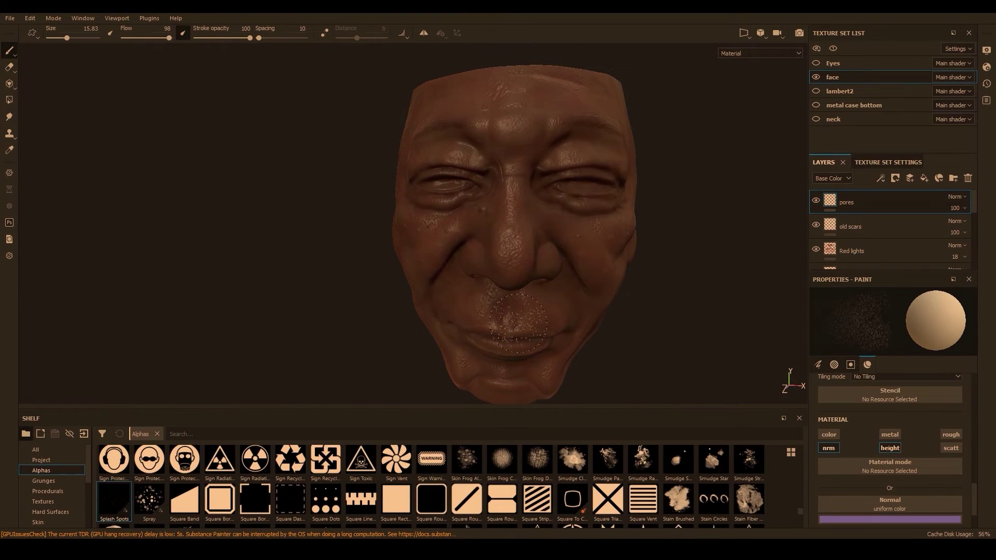
pyautogui.scroll(3, 571, 223)
pyautogui.click(854, 464)
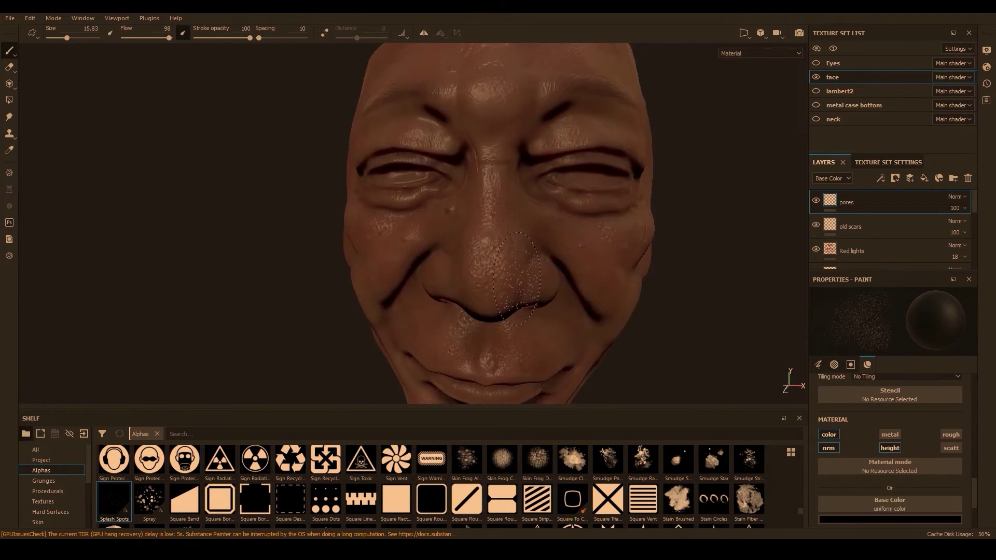
# - Turn symmetry on and paint dark pores over the nose and upper lip with a brush size between about 8 and 10
pyautogui.press('[')
pyautogui.press('[')
pyautogui.press('l')
pyautogui.moveTo(570, 189)
pyautogui.keyDown('alt'); pyautogui.mouseDown()
pyautogui.moveTo(524, 190)
pyautogui.moveTo(579, 271)
pyautogui.moveTo(538, 247)
pyautogui.mouseUp(); pyautogui.keyUp('alt')
pyautogui.scroll(1, 456, 285)
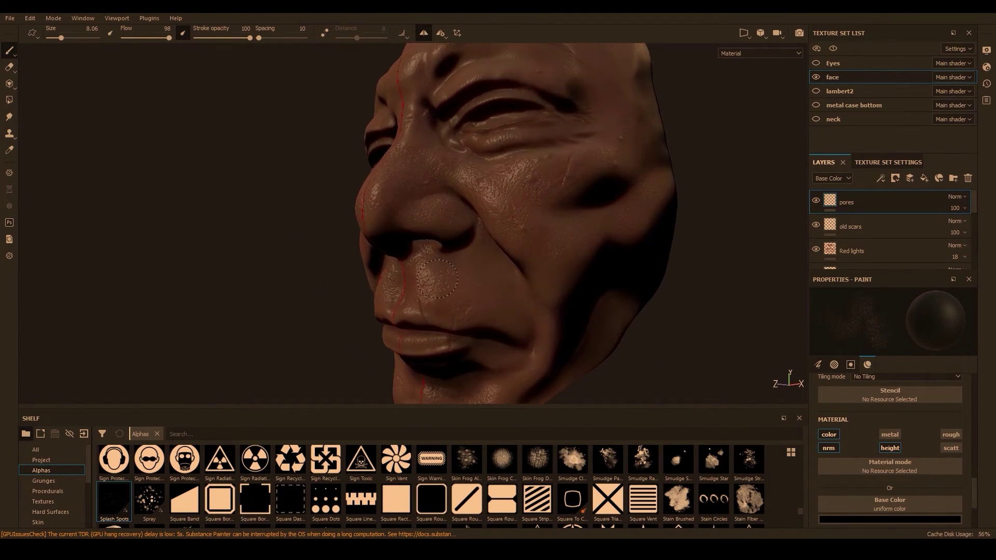
pyautogui.press(']')
pyautogui.scroll(2, 477, 311)
pyautogui.moveTo(363, 263)
pyautogui.keyDown('alt'); pyautogui.mouseDown()
pyautogui.moveTo(444, 303)
pyautogui.moveTo(481, 150)
pyautogui.moveTo(406, 195)
pyautogui.moveTo(456, 228)
pyautogui.moveTo(425, 192)
pyautogui.moveTo(410, 228)
pyautogui.moveTo(467, 177)
pyautogui.mouseUp(); pyautogui.keyUp('alt')
# - Disable the pore brush's color channel and set its height to 0.4163
pyautogui.click(829, 434)
pyautogui.scroll(-2, 851, 498)
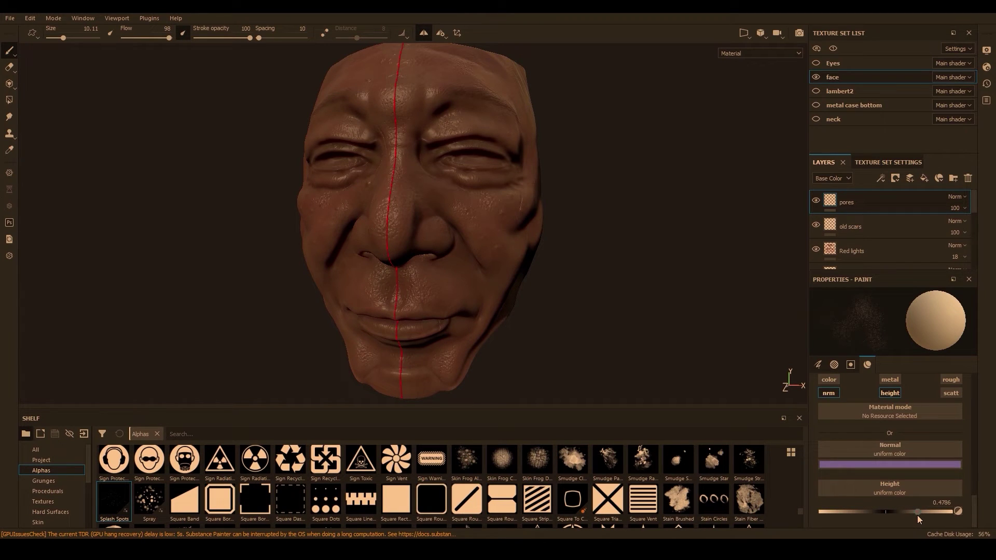
# - Paint raised pores symmetrically over the nose, forehead and cheeks with the Splash Spots alpha at brush size 15.52
pyautogui.keyDown('alt'); pyautogui.moveTo(617, 279); pyautogui.dragTo(487, 275); pyautogui.keyUp('alt')
pyautogui.scroll(4, 363, 206)
pyautogui.keyDown('ctrl'); pyautogui.moveTo(361, 206); pyautogui.dragTo(394, 206, button='right'); pyautogui.keyUp('ctrl')
pyautogui.keyDown('alt'); pyautogui.moveTo(366, 210); pyautogui.dragTo(389, 249); pyautogui.keyUp('alt')
pyautogui.keyDown('alt'); pyautogui.moveTo(381, 60); pyautogui.dragTo(371, 217, button='middle'); pyautogui.keyUp('alt')
pyautogui.keyDown('alt'); pyautogui.moveTo(470, 107); pyautogui.dragTo(430, 172); pyautogui.keyUp('alt')
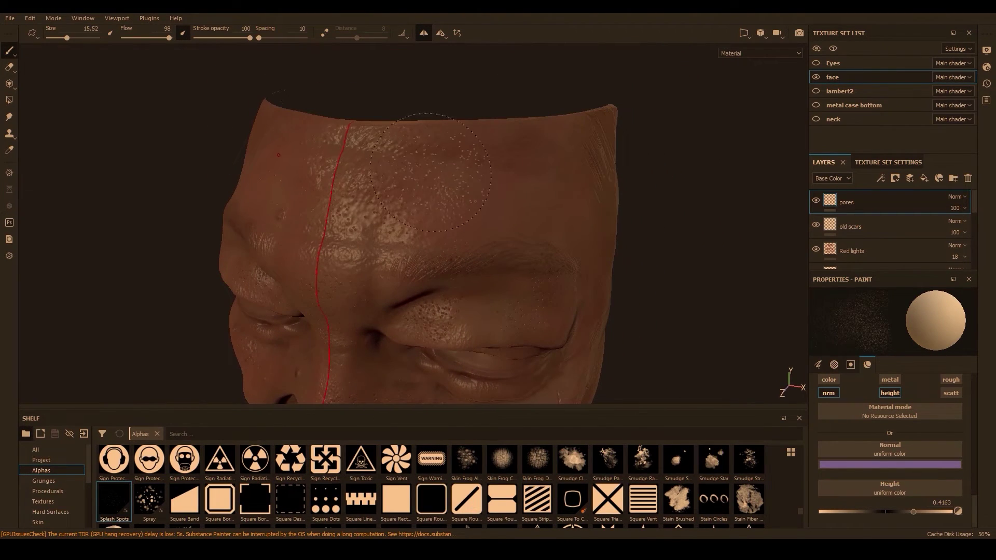
pyautogui.keyDown('alt'); pyautogui.moveTo(551, 164); pyautogui.dragTo(456, 169); pyautogui.keyUp('alt')
pyautogui.keyDown('alt'); pyautogui.moveTo(513, 265); pyautogui.dragTo(386, 199); pyautogui.keyUp('alt')
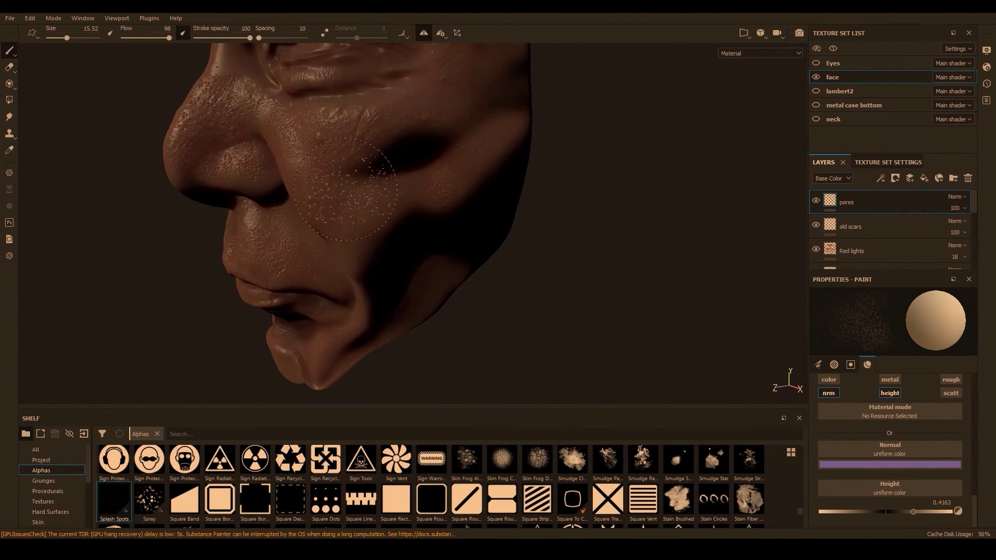
pyautogui.keyDown('alt'); pyautogui.moveTo(433, 341); pyautogui.dragTo(527, 256); pyautogui.keyUp('alt')
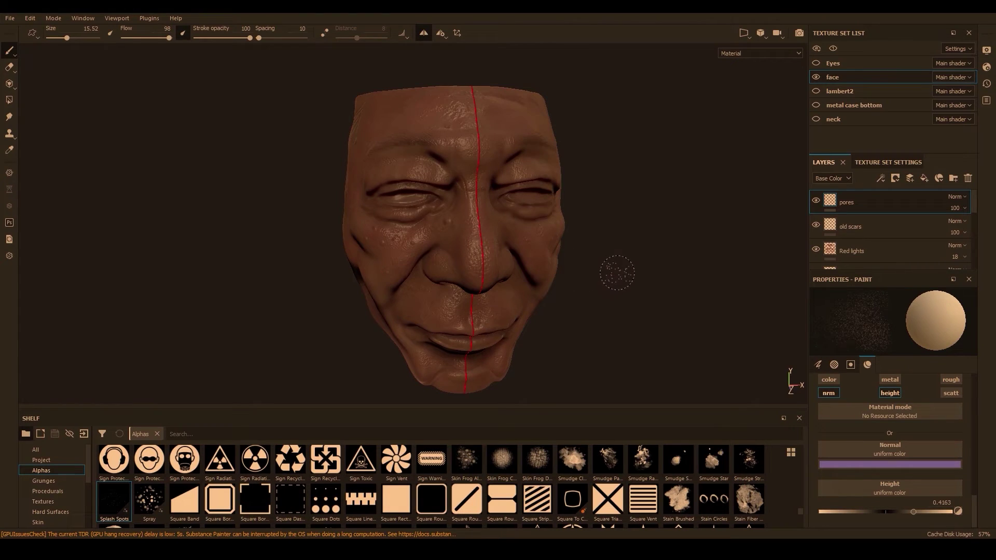
pyautogui.keyDown('alt'); pyautogui.moveTo(616, 273); pyautogui.dragTo(562, 280); pyautogui.keyUp('alt')
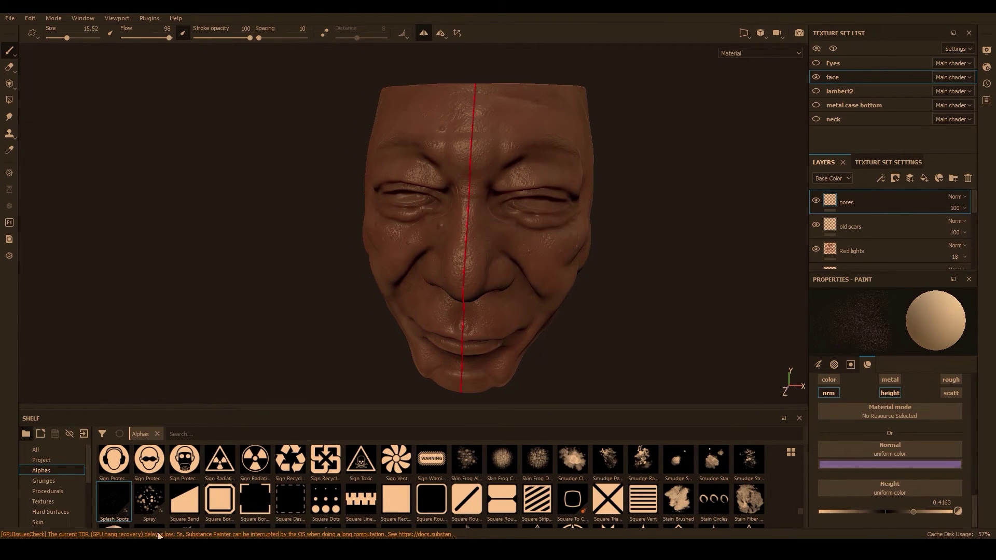
# - Switch to the Spray alpha, add raised skin texture across the forehead at brush size about 11.54, and turn symmetry off
pyautogui.click(149, 499)
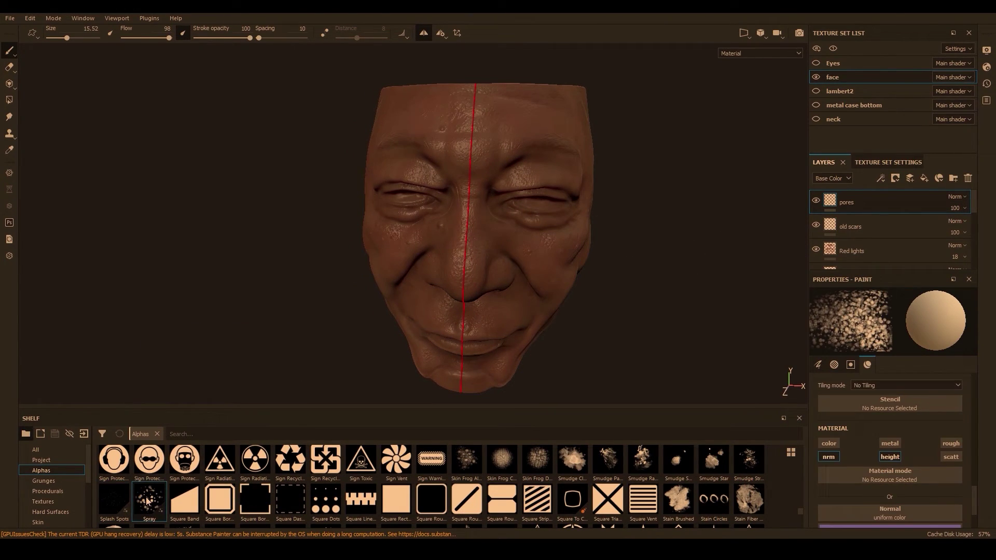
pyautogui.keyDown('alt'); pyautogui.moveTo(616, 202); pyautogui.dragTo(426, 133); pyautogui.keyUp('alt')
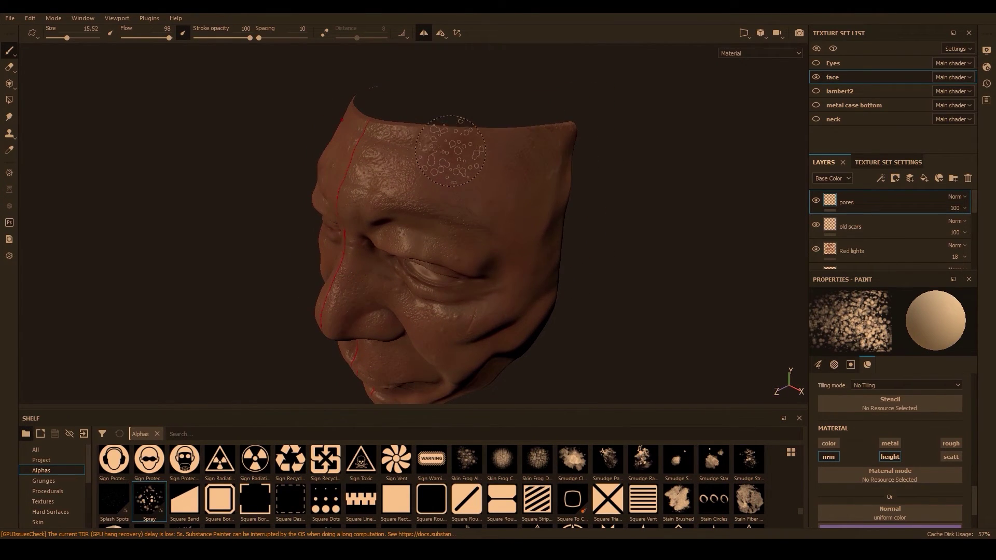
pyautogui.moveTo(608, 229)
pyautogui.keyDown('alt'); pyautogui.mouseDown()
pyautogui.moveTo(520, 224)
pyautogui.moveTo(360, 138)
pyautogui.mouseUp(); pyautogui.keyUp('alt')
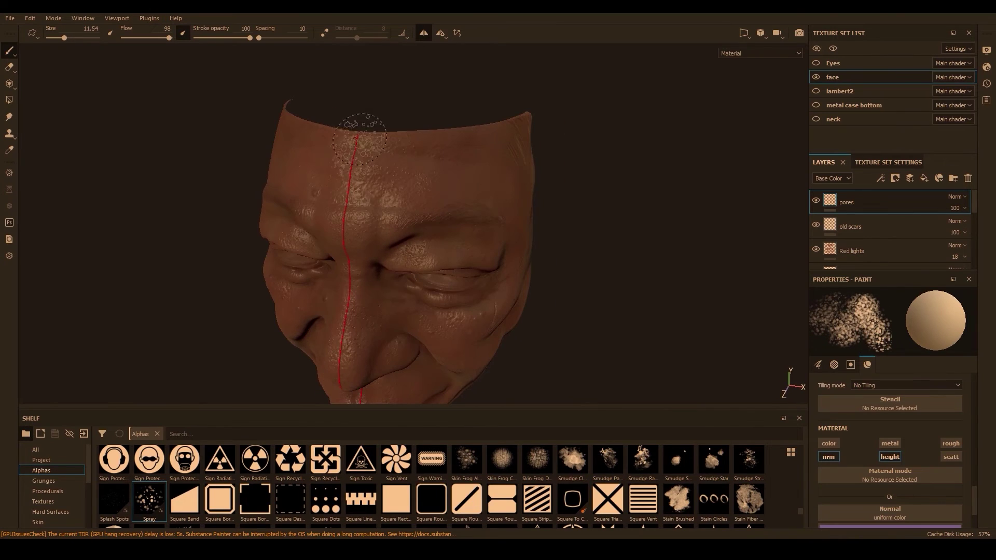
pyautogui.click(424, 33)
pyautogui.keyDown('alt'); pyautogui.moveTo(648, 156); pyautogui.dragTo(573, 147); pyautogui.keyUp('alt')
pyautogui.keyDown('alt'); pyautogui.moveTo(466, 218); pyautogui.dragTo(488, 363); pyautogui.keyUp('alt')
pyautogui.keyDown('alt'); pyautogui.moveTo(487, 363); pyautogui.dragTo(434, 242, button='middle'); pyautogui.keyUp('alt')
pyautogui.moveTo(434, 242)
pyautogui.keyDown('alt'); pyautogui.mouseDown()
pyautogui.moveTo(425, 291)
pyautogui.moveTo(410, 207)
pyautogui.moveTo(564, 213)
pyautogui.moveTo(503, 262)
pyautogui.mouseUp(); pyautogui.keyUp('alt')
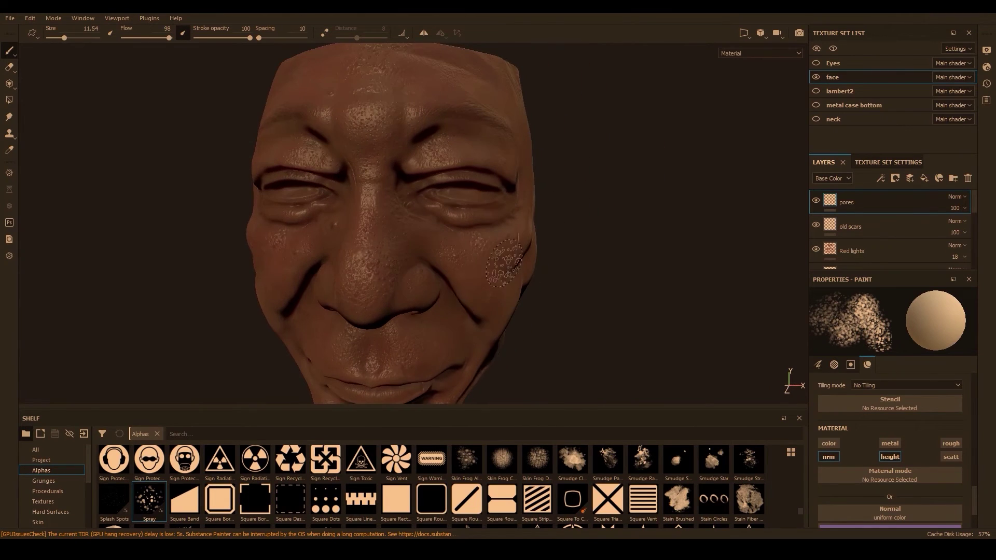
# - Switch the brush to the Stain Brushed alpha, enlarge it to size 12.39 and set its height to -0.1051
pyautogui.click(678, 504)
pyautogui.moveTo(477, 166)
pyautogui.keyDown('alt'); pyautogui.mouseDown()
pyautogui.moveTo(471, 107)
pyautogui.moveTo(558, 178)
pyautogui.moveTo(458, 210)
pyautogui.mouseUp(); pyautogui.keyUp('alt')
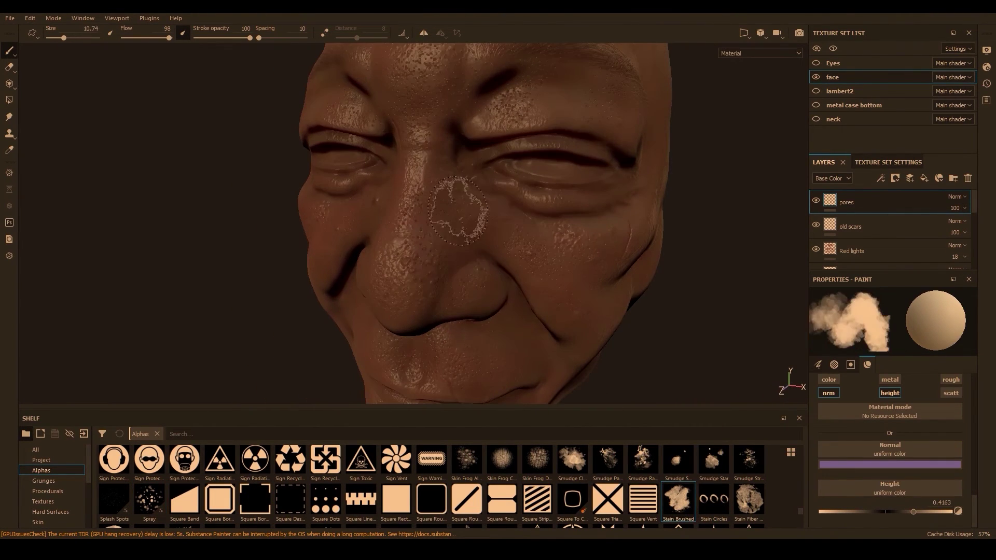
pyautogui.keyDown('ctrl'); pyautogui.moveTo(458, 210); pyautogui.dragTo(467, 210, button='right'); pyautogui.keyUp('ctrl')
pyautogui.keyDown('alt'); pyautogui.moveTo(467, 210); pyautogui.dragTo(353, 282); pyautogui.keyUp('alt')
pyautogui.keyDown('alt'); pyautogui.moveTo(353, 282); pyautogui.dragTo(176, 282, button='right'); pyautogui.keyUp('alt')
pyautogui.moveTo(176, 282)
pyautogui.keyDown('alt'); pyautogui.mouseDown()
pyautogui.moveTo(291, 249)
pyautogui.moveTo(380, 200)
pyautogui.mouseUp(); pyautogui.keyUp('alt')
pyautogui.keyDown('alt'); pyautogui.moveTo(380, 200); pyautogui.dragTo(441, 200, button='right'); pyautogui.keyUp('alt')
pyautogui.moveTo(913, 511); pyautogui.dragTo(871, 510)
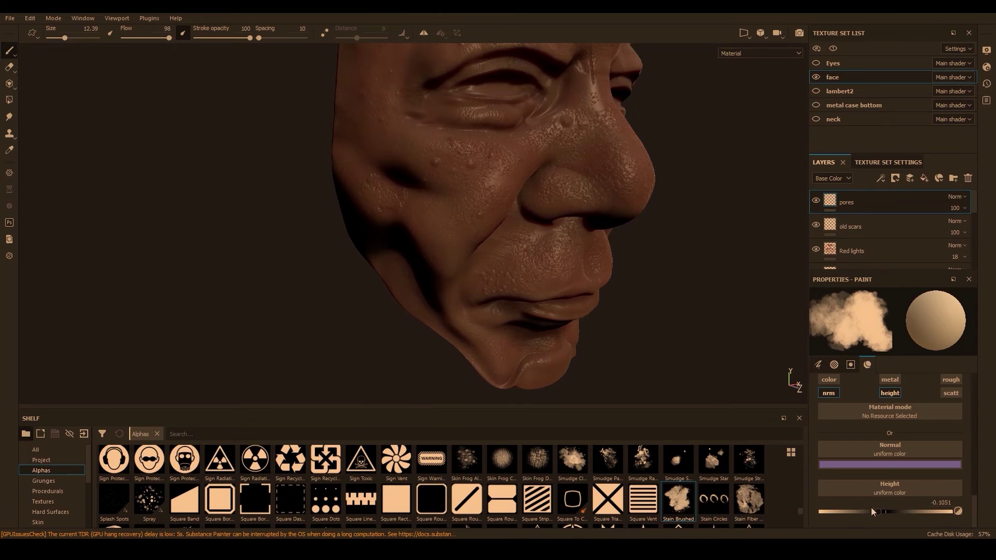
pyautogui.moveTo(492, 277)
pyautogui.keyDown('alt'); pyautogui.mouseDown()
pyautogui.moveTo(645, 204)
pyautogui.moveTo(570, 171)
pyautogui.moveTo(512, 179)
pyautogui.moveTo(516, 251)
pyautogui.moveTo(446, 270)
pyautogui.mouseUp(); pyautogui.keyUp('alt')
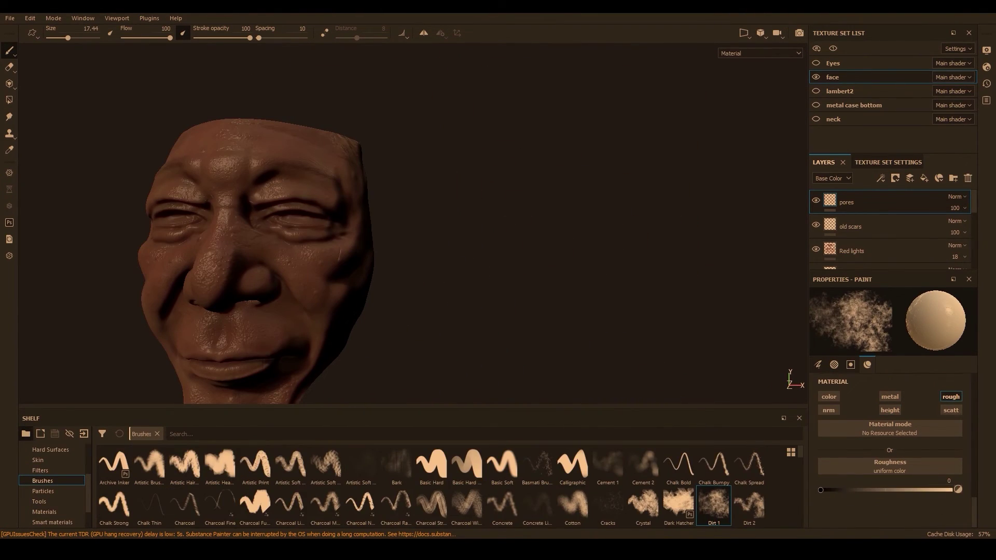
# - Examine the skin detail and surface gloss on the face from the side and the front
pyautogui.keyDown('alt'); pyautogui.moveTo(498, 225); pyautogui.dragTo(261, 198); pyautogui.keyUp('alt')
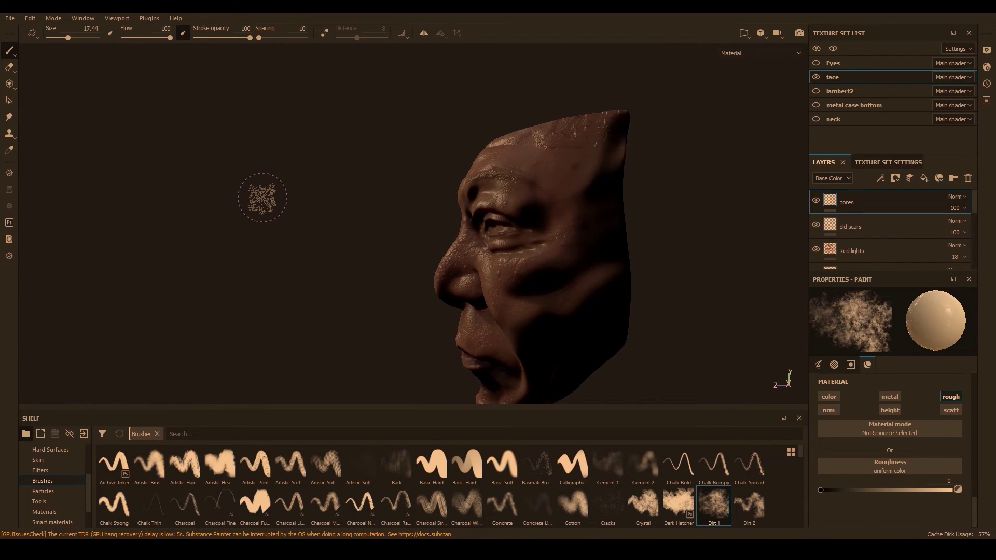
pyautogui.keyDown('alt'); pyautogui.moveTo(588, 201); pyautogui.dragTo(413, 170, button='middle'); pyautogui.keyUp('alt')
pyautogui.keyDown('alt'); pyautogui.moveTo(413, 170); pyautogui.dragTo(540, 209); pyautogui.keyUp('alt')
pyautogui.keyDown('alt'); pyautogui.moveTo(383, 385); pyautogui.dragTo(181, 247, button='right'); pyautogui.keyUp('alt')
pyautogui.keyDown('alt'); pyautogui.moveTo(363, 247); pyautogui.dragTo(397, 255); pyautogui.keyUp('alt')
pyautogui.keyDown('alt'); pyautogui.moveTo(411, 216); pyautogui.dragTo(445, 298, button='right'); pyautogui.keyUp('alt')
pyautogui.keyDown('alt'); pyautogui.moveTo(444, 298); pyautogui.dragTo(711, 221, button='middle'); pyautogui.keyUp('alt')
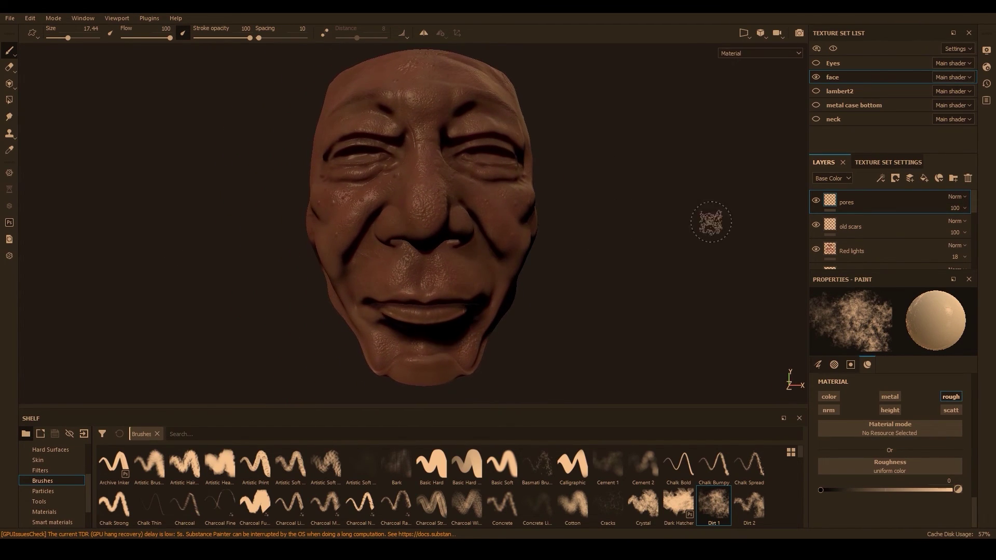
# - Show the Eyes, lambert2, metal case bottom and neck texture sets together with the face
pyautogui.click(816, 63)
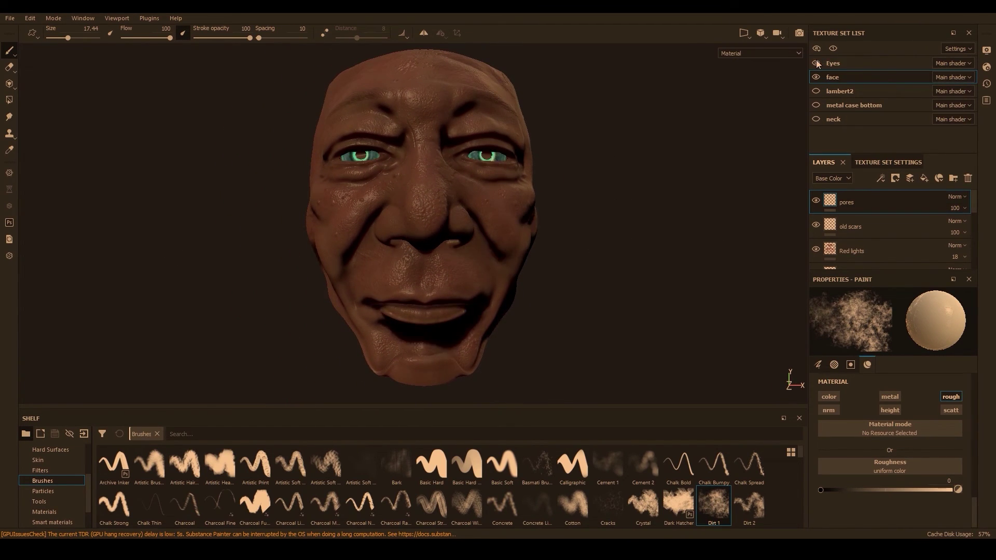
pyautogui.click(817, 91)
pyautogui.click(816, 105)
pyautogui.click(816, 121)
pyautogui.moveTo(581, 193)
pyautogui.keyDown('alt'); pyautogui.mouseDown()
pyautogui.moveTo(549, 203)
pyautogui.moveTo(749, 160)
pyautogui.mouseUp(); pyautogui.keyUp('alt')
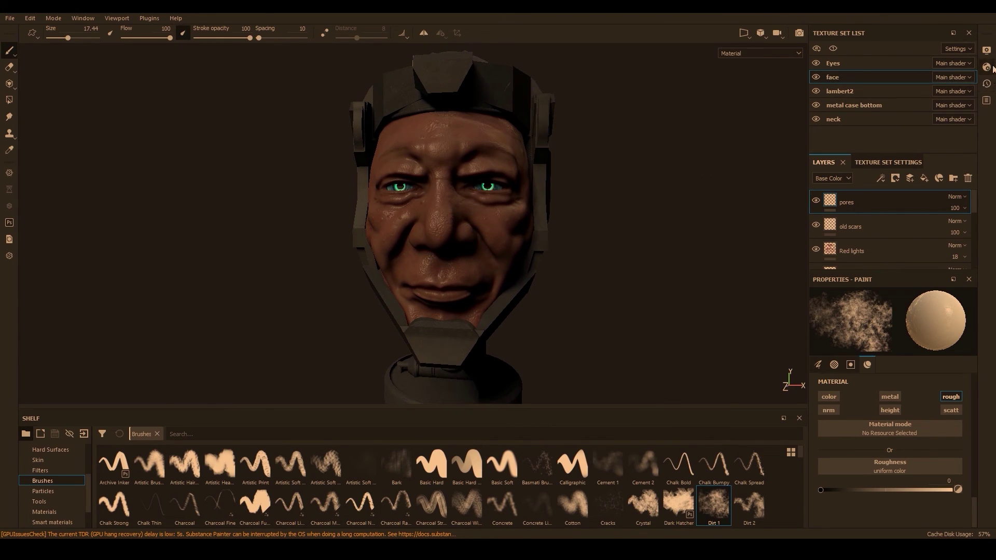
# - Change the environment map to Autumn Forest and rotate the environment lighting around the head to about 205 degrees
pyautogui.click(987, 50)
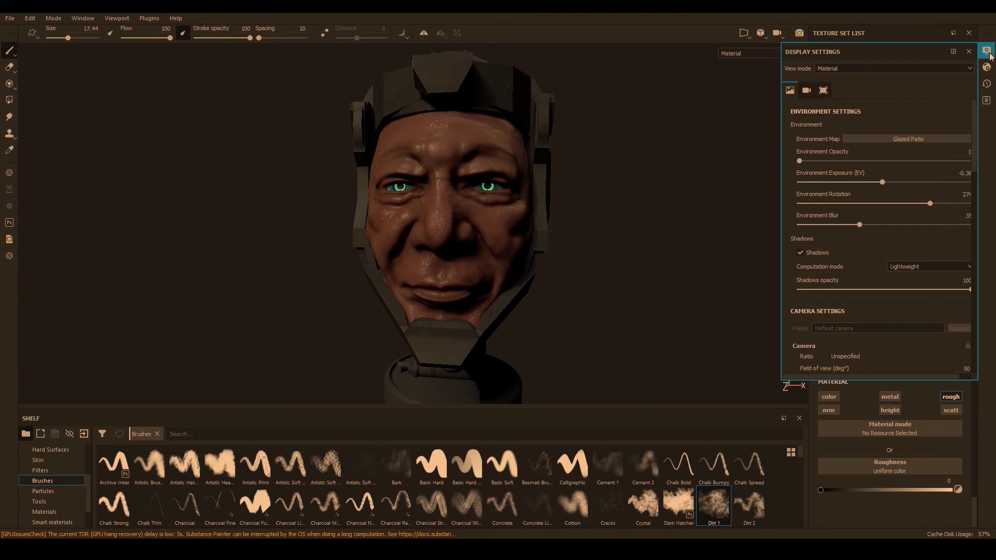
pyautogui.click(903, 140)
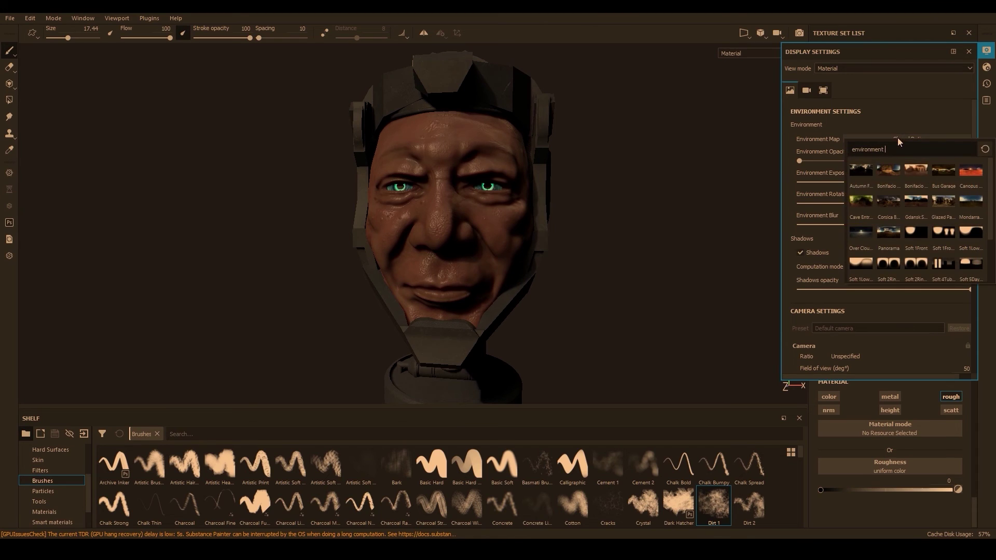
pyautogui.click(860, 170)
pyautogui.keyDown('shift'); pyautogui.moveTo(548, 212); pyautogui.dragTo(520, 213, button='right'); pyautogui.keyUp('shift')
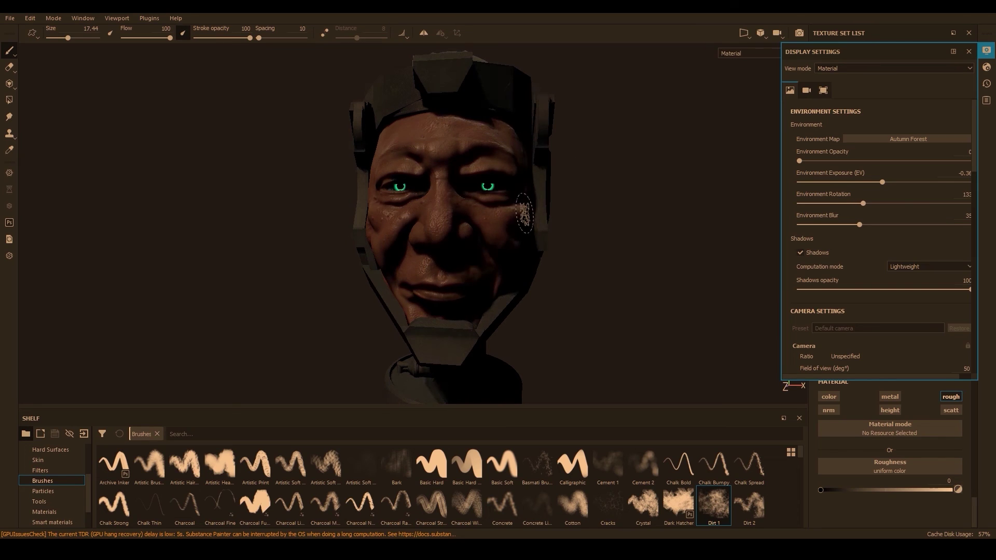
pyautogui.keyDown('alt'); pyautogui.moveTo(549, 206); pyautogui.dragTo(560, 180); pyautogui.keyUp('alt')
pyautogui.keyDown('shift'); pyautogui.moveTo(561, 181); pyautogui.dragTo(494, 193, button='right'); pyautogui.keyUp('shift')
# - Inspect the finished skin up close around the eyes, nose, cheeks, mouth and chin under the Autumn Forest lighting
pyautogui.keyDown('alt'); pyautogui.moveTo(494, 193); pyautogui.dragTo(451, 208); pyautogui.keyUp('alt')
pyautogui.moveTo(451, 207)
pyautogui.keyDown('alt'); pyautogui.mouseDown(button='right')
pyautogui.moveTo(495, 223)
pyautogui.moveTo(522, 346)
pyautogui.moveTo(487, 282)
pyautogui.mouseUp(button='right'); pyautogui.keyUp('alt')
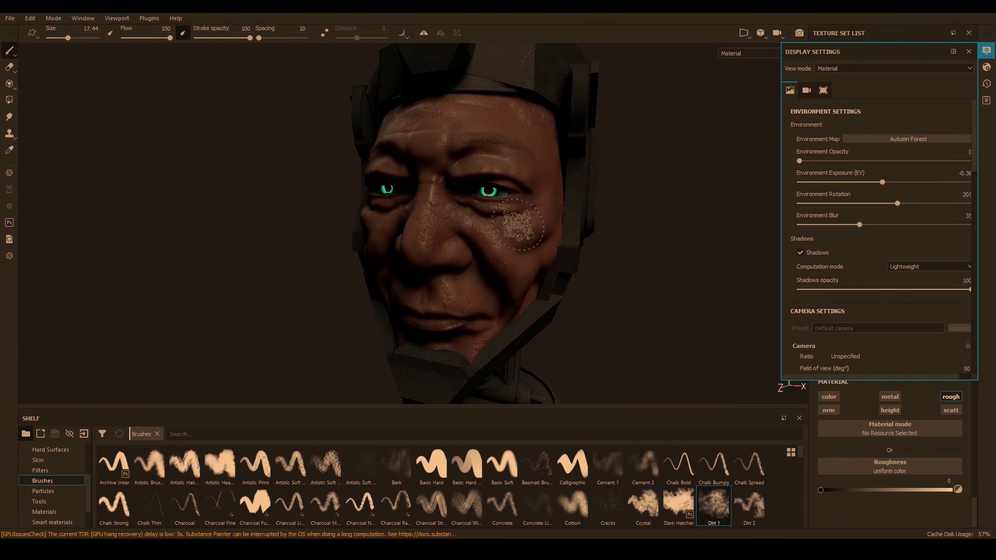
pyautogui.keyDown('alt'); pyautogui.moveTo(517, 225); pyautogui.dragTo(523, 264, button='right'); pyautogui.keyUp('alt')
pyautogui.keyDown('alt'); pyautogui.moveTo(451, 309); pyautogui.dragTo(500, 162, button='middle'); pyautogui.keyUp('alt')
pyautogui.keyDown('alt'); pyautogui.moveTo(500, 162); pyautogui.dragTo(513, 205, button='right'); pyautogui.keyUp('alt')
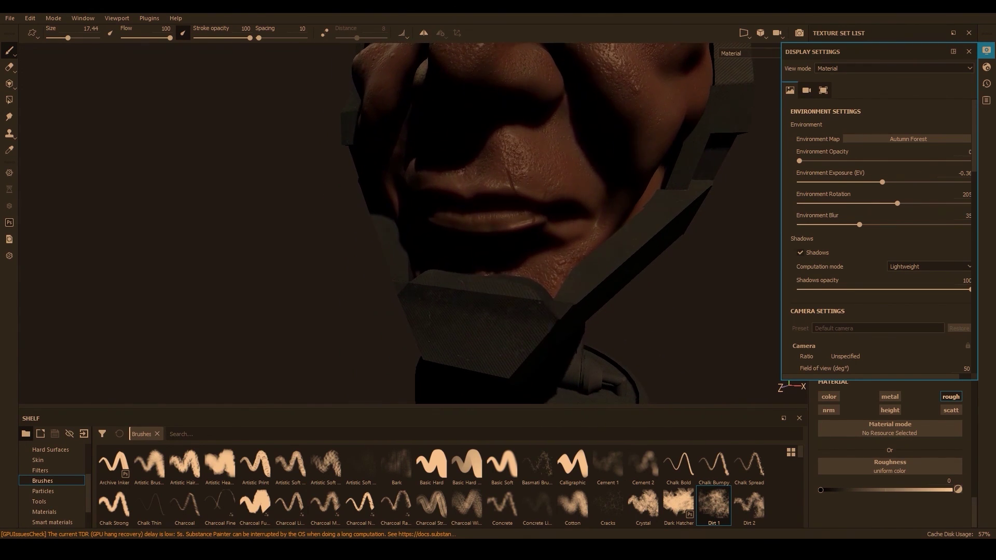
pyautogui.keyDown('alt'); pyautogui.moveTo(612, 153); pyautogui.dragTo(541, 267, button='middle'); pyautogui.keyUp('alt')
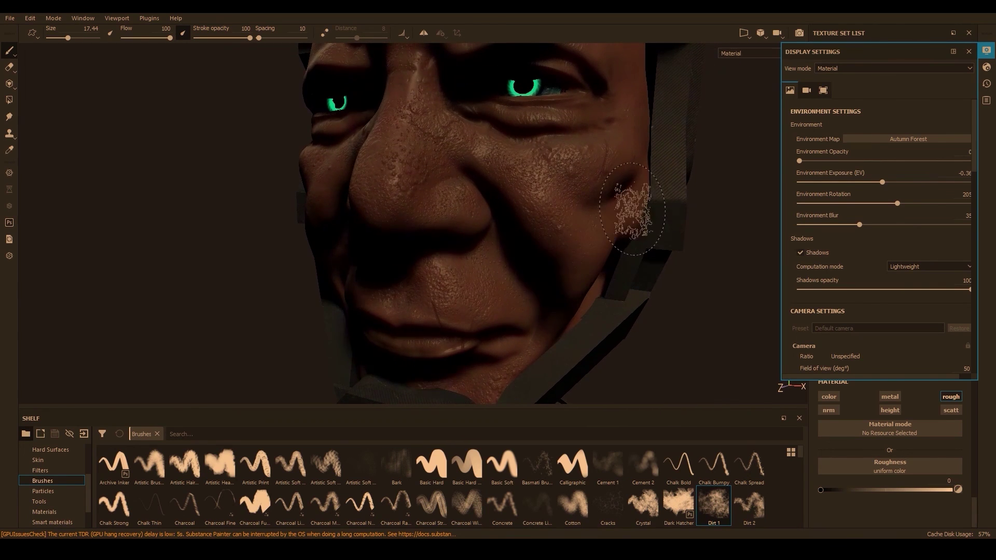
pyautogui.keyDown('alt'); pyautogui.moveTo(596, 210); pyautogui.dragTo(449, 202, button='right'); pyautogui.keyUp('alt')
pyautogui.keyDown('alt'); pyautogui.moveTo(598, 174); pyautogui.dragTo(570, 259, button='middle'); pyautogui.keyUp('alt')
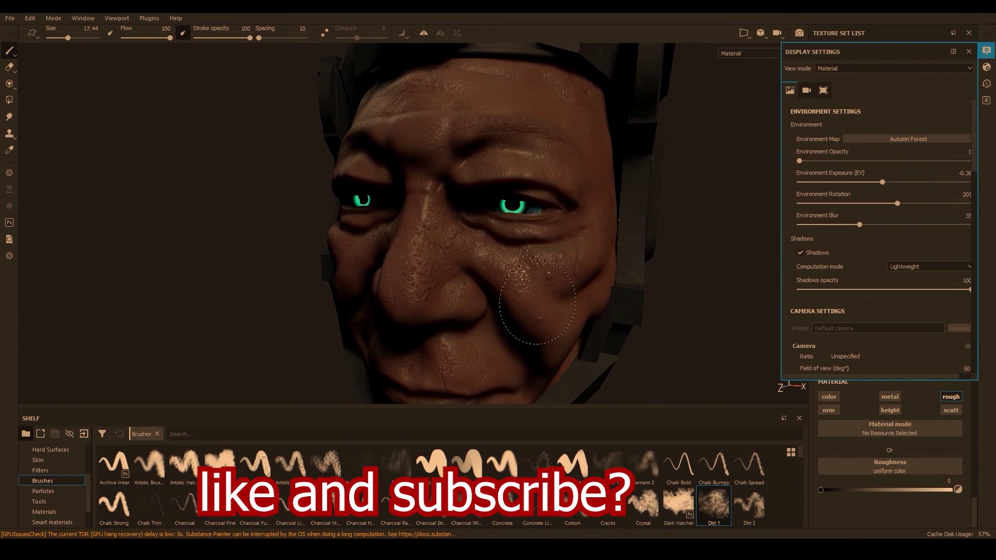